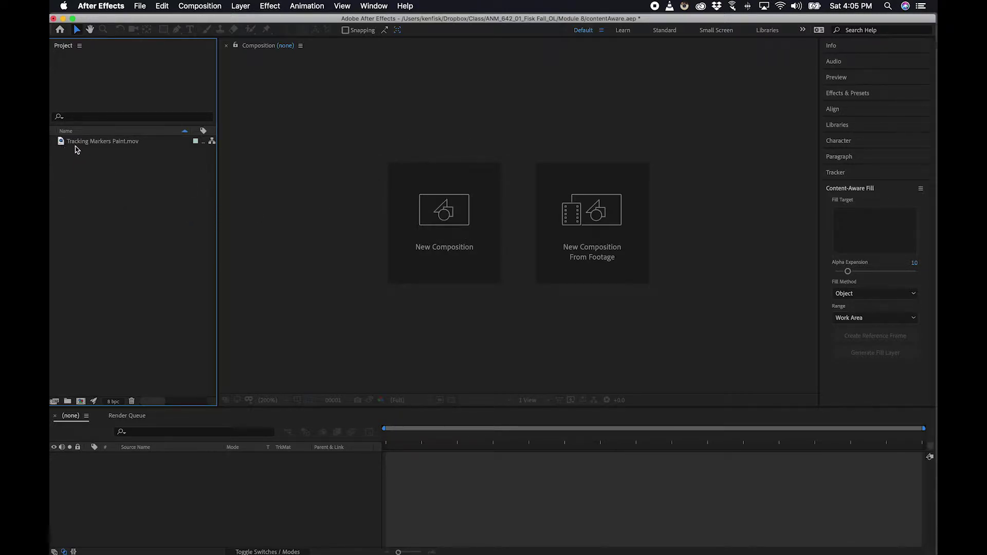
Step: Create a new composition from the Tracking Markers Paint.mov footage
mouse_move(62, 143)
left_mouse_down()
mouse_move(88, 370)
mouse_move(81, 401)
left_mouse_up()
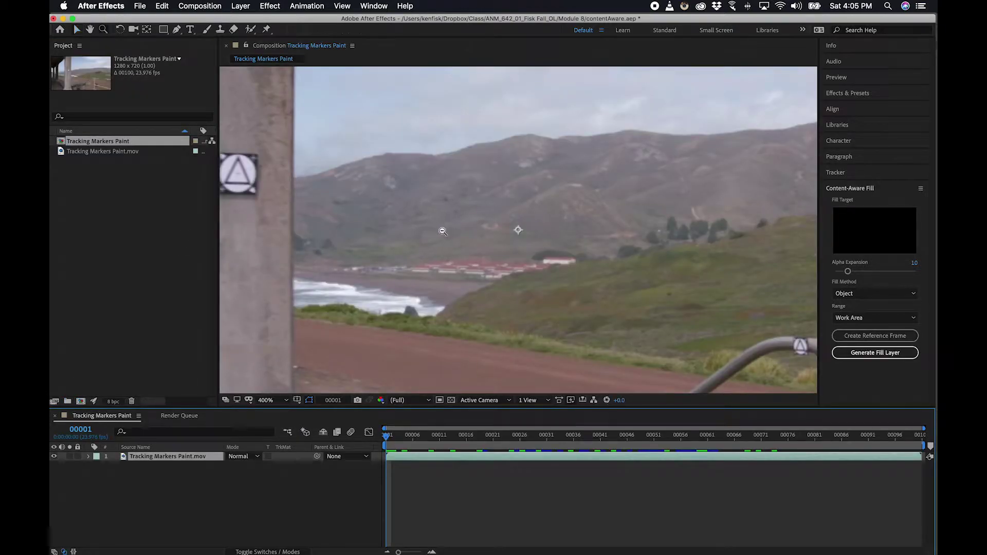
key("slash")
key("h")
left_click_drag(547, 221, 478, 221)
key("z")
left_click(508, 275)
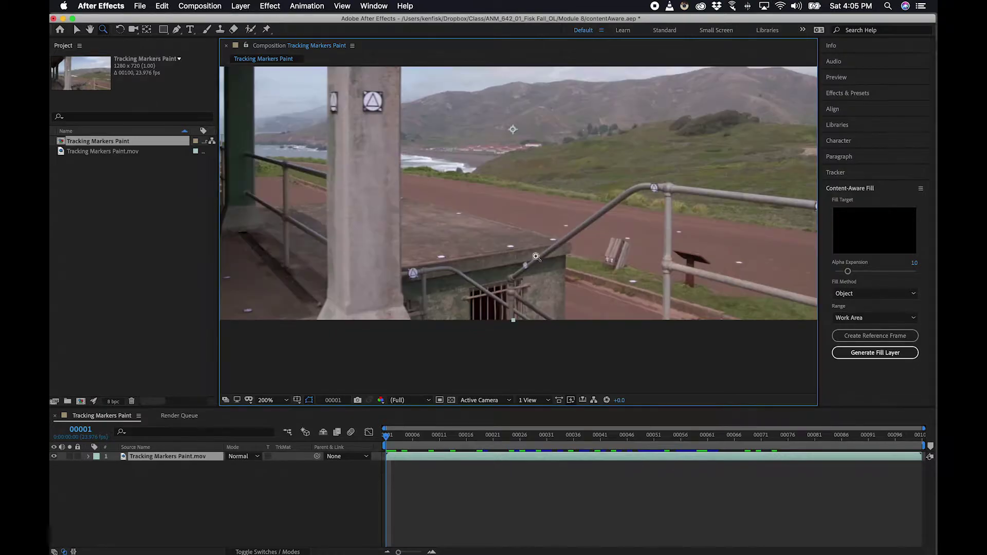
Step: Scrub through the shot and back to frame 1 to examine how the tracking markers move
left_click_drag(388, 436, 672, 401)
left_click_drag(577, 400, 689, 355)
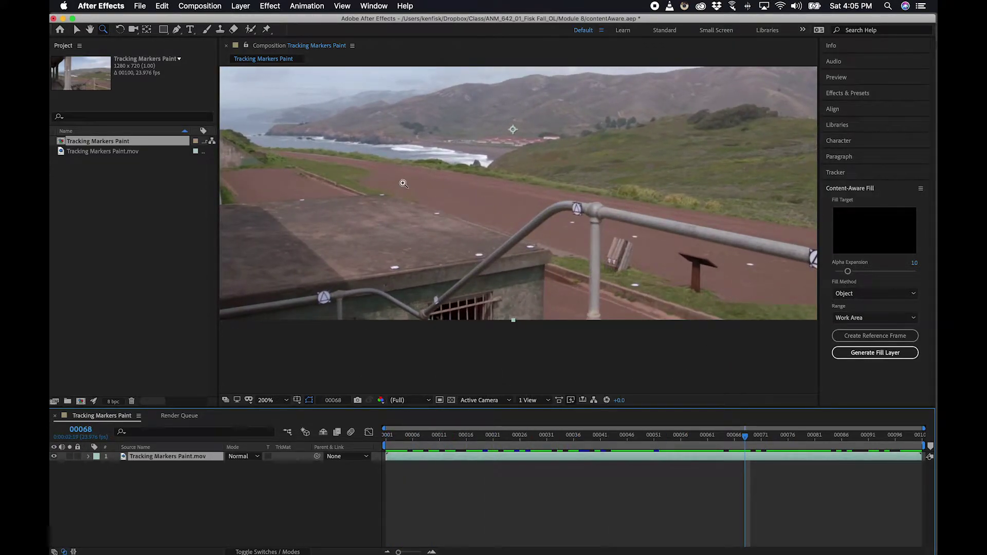
left_click_drag(728, 438, 386, 435)
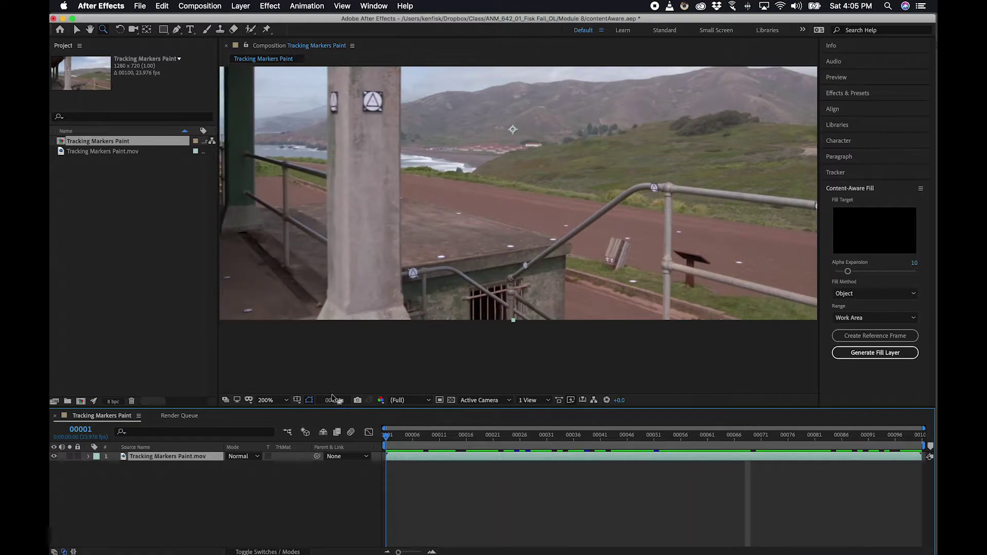
Step: Draw a closed oval mask on the footage layer around the white marker on the concrete ledge beside the column, and refine its points
left_click(446, 261)
left_click(511, 238)
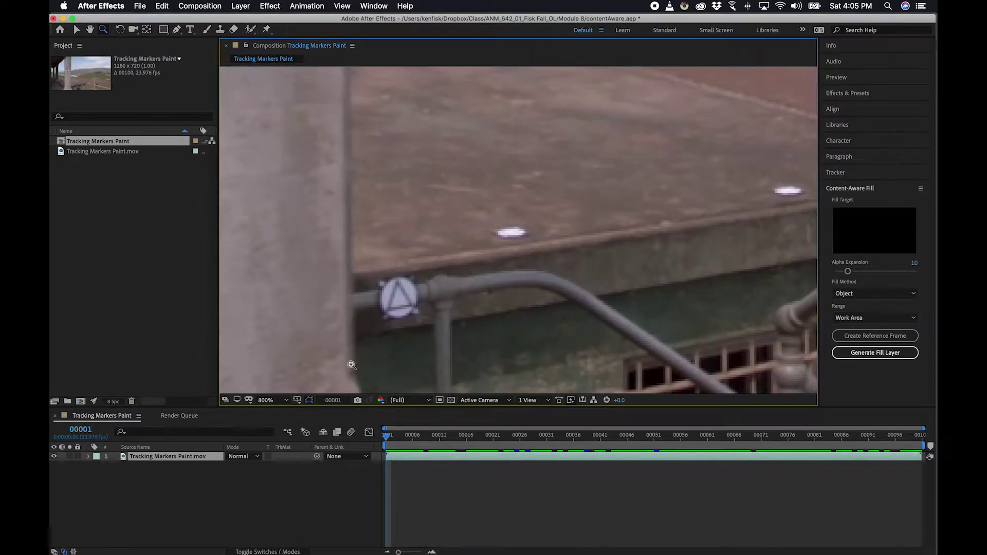
left_click(128, 459)
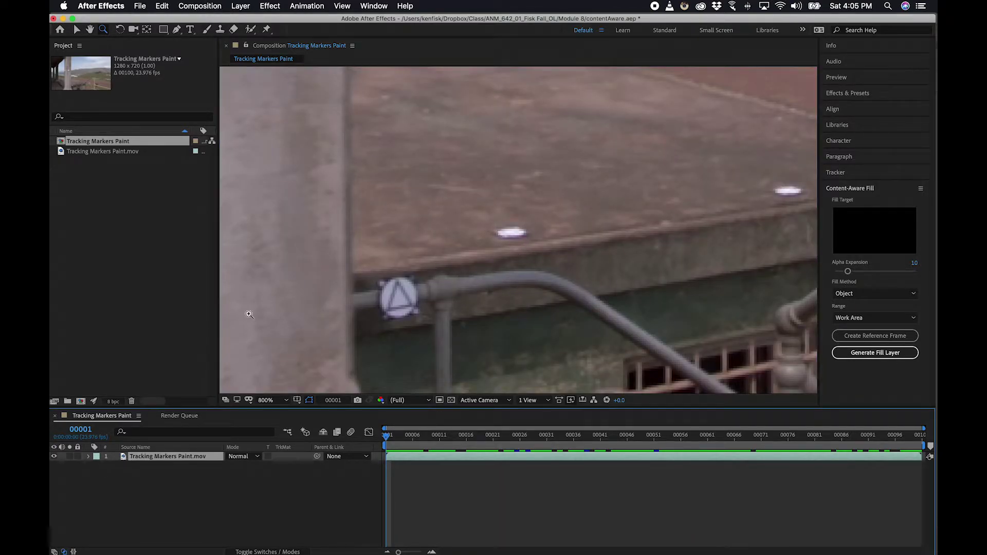
left_click(177, 30)
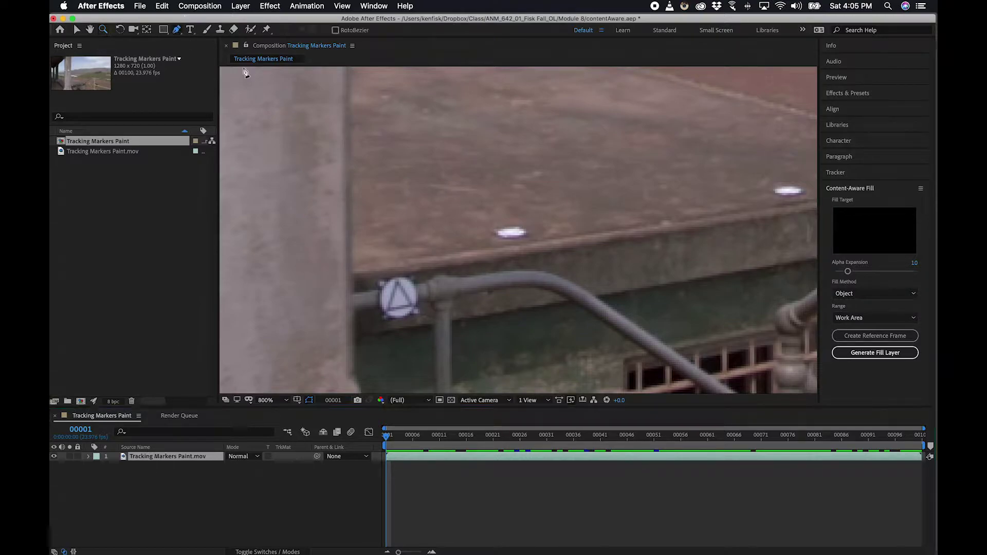
left_click_drag(496, 221, 481, 237)
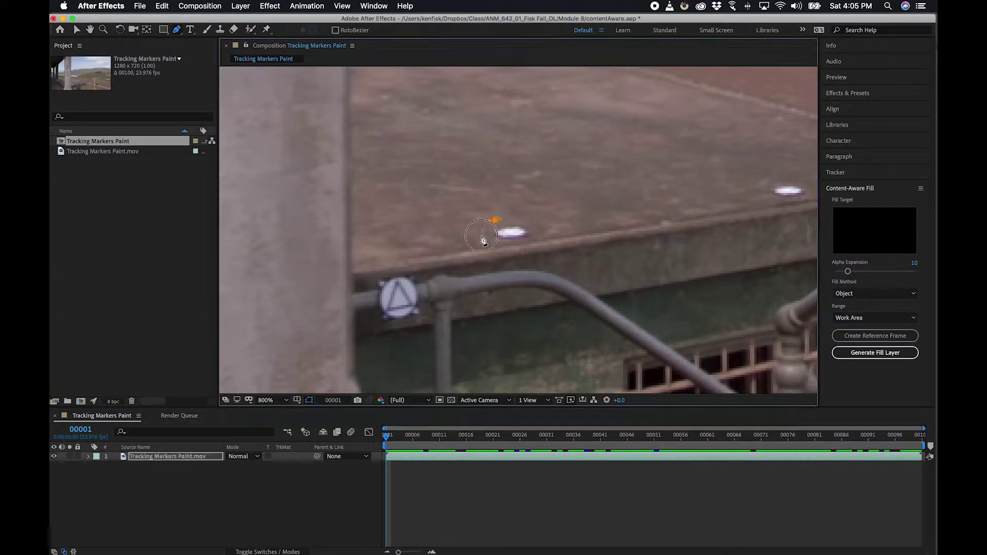
left_click(509, 240)
left_click(540, 231)
left_click(527, 219)
left_click(495, 219)
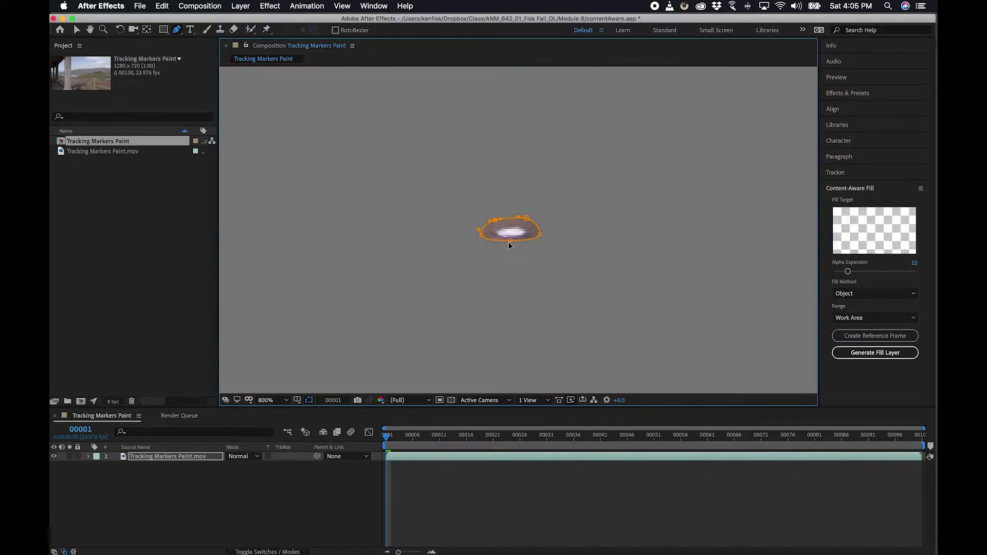
left_click_drag(509, 241, 540, 241)
left_click(539, 235)
Step: Set the mode of Mask 1 to Subtract
left_click(89, 457)
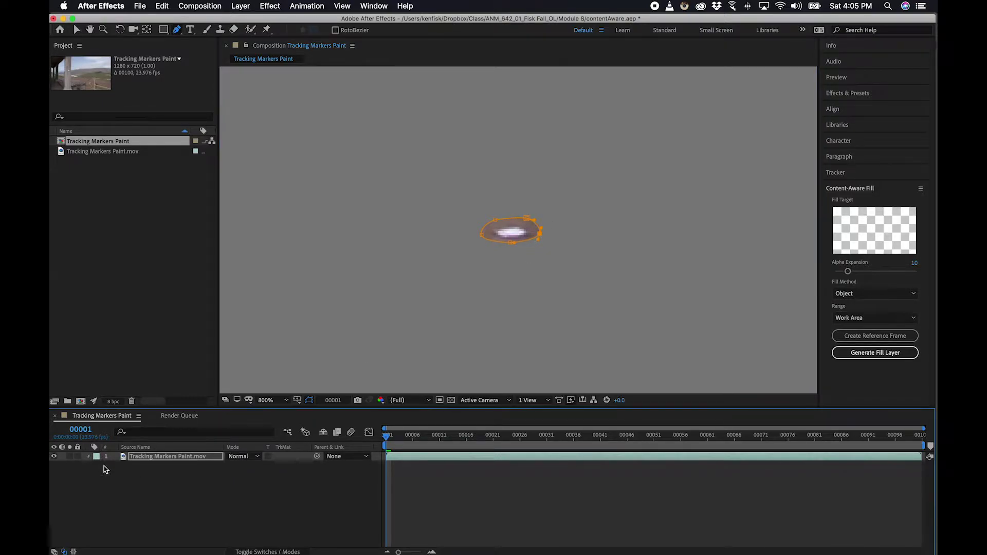
left_click(112, 465)
left_click(98, 466)
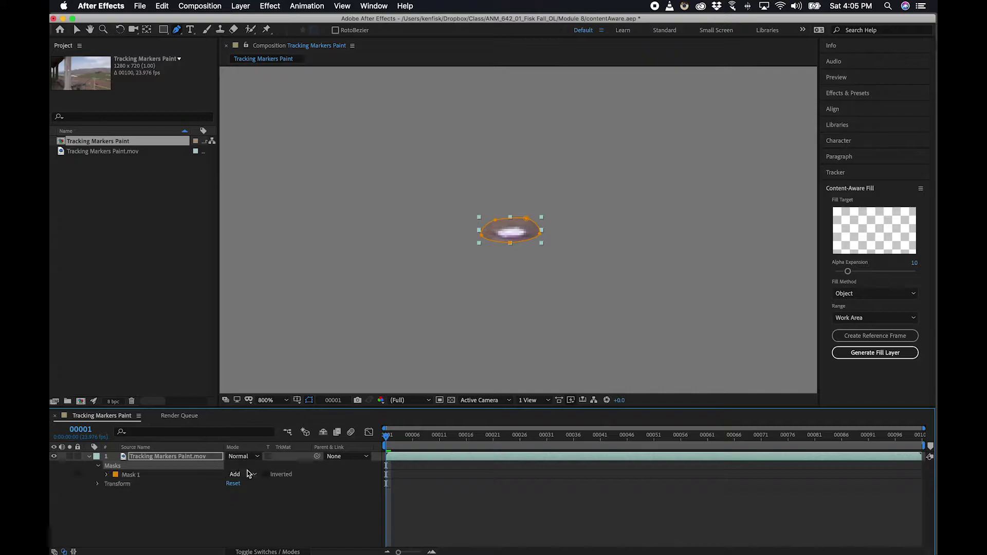
left_click(241, 474)
left_click(252, 505)
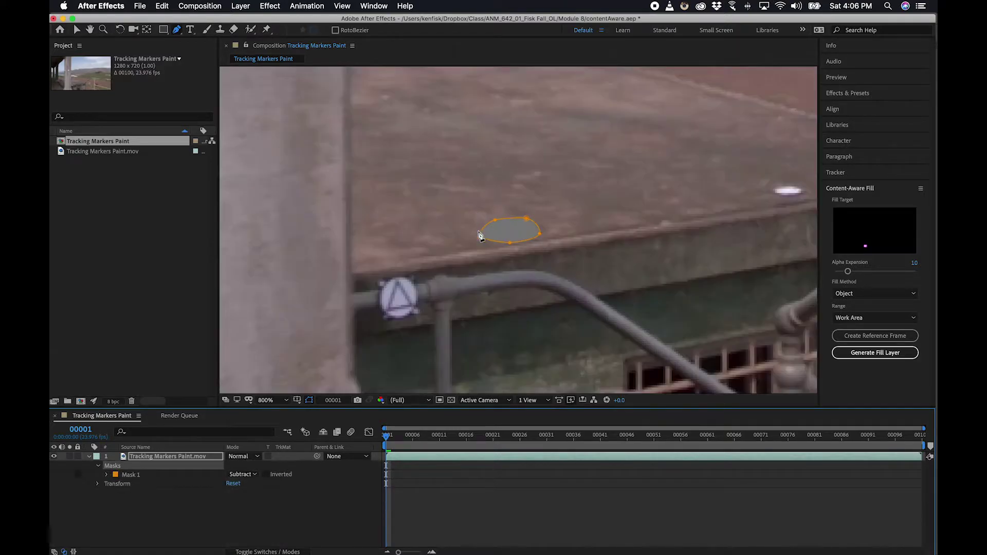
Step: Try moving the whole mask onto the marker at frame 100 without keyframes, and reposition it over the marker at frame 1
left_click(77, 30)
left_click(509, 245)
left_click_drag(387, 435, 761, 437)
left_click_drag(815, 464, 903, 456)
left_click_drag(431, 293, 671, 200)
double_click(703, 159)
left_click_drag(720, 157, 448, 223)
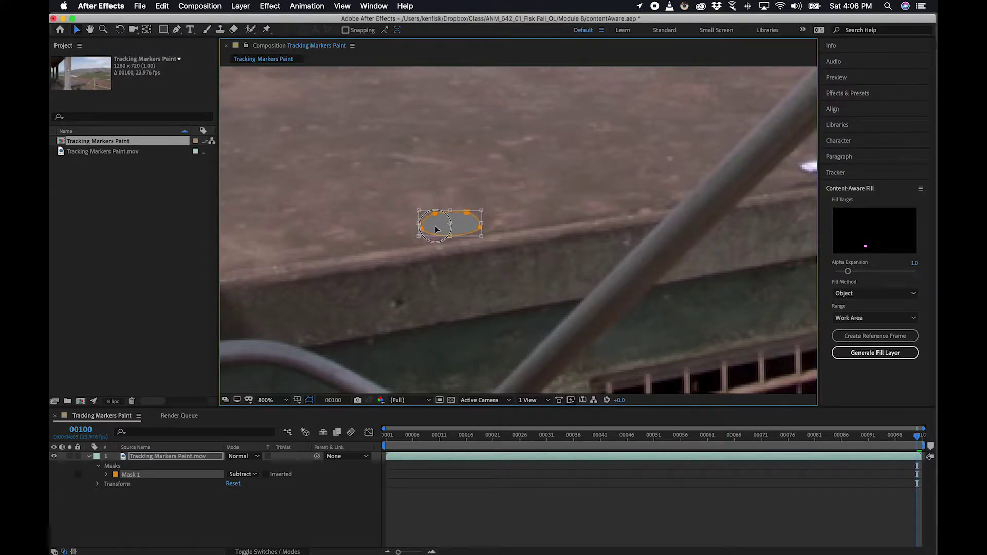
left_click_drag(811, 436, 277, 427)
left_click(450, 238)
left_click_drag(449, 231, 723, 159)
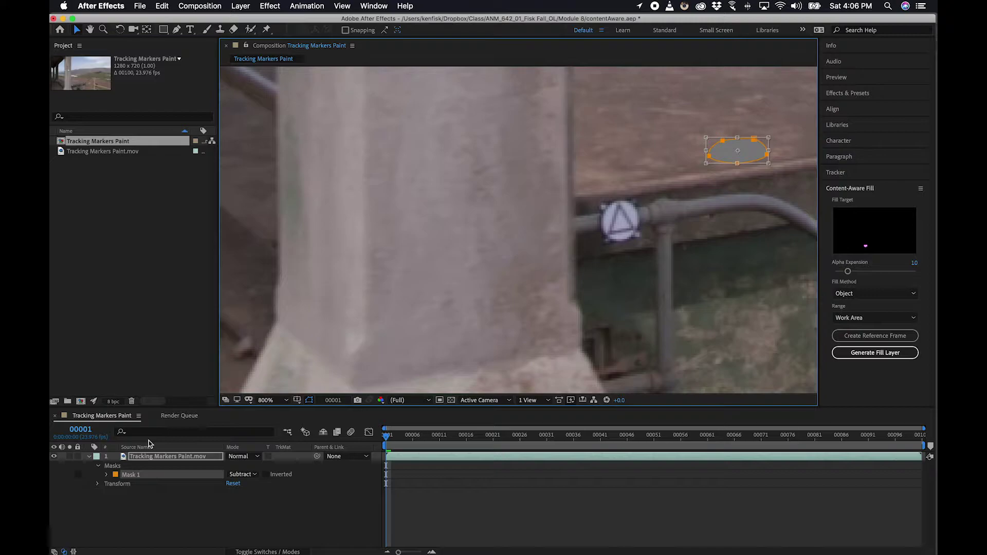
Step: Enable keyframing of Mask 1's Mask Path at frame 1
left_click(106, 474)
left_click(154, 484)
left_click_drag(675, 216, 371, 257)
left_click_drag(520, 233, 363, 269)
Step: Move the whole mask over the same ledge marker at frame 100 to keyframe its end position
key("v")
left_click_drag(386, 436, 934, 436)
left_click_drag(458, 262, 806, 149)
left_click_drag(633, 199, 475, 203)
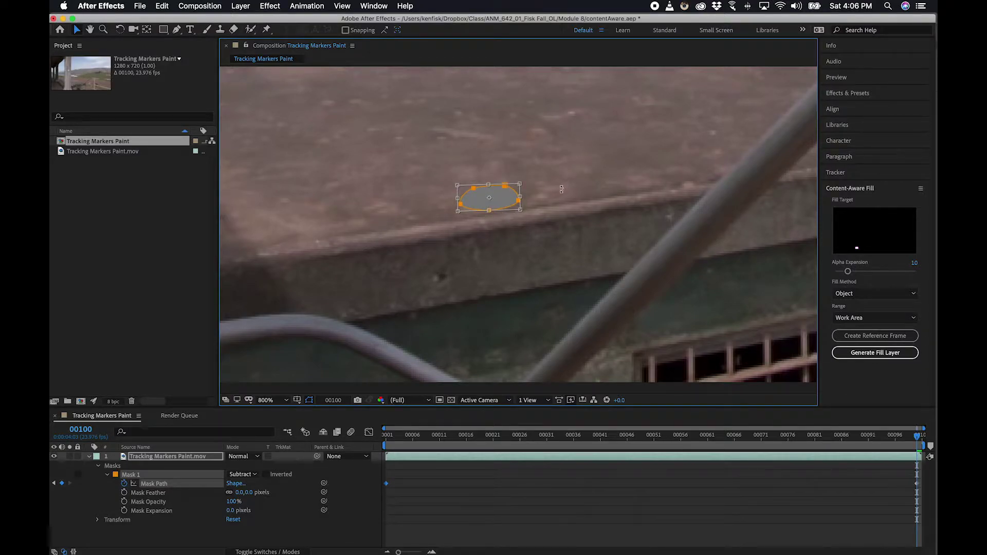
Step: Adjust the mask's lower point at frame 100 so the outline fits closely around the marker
left_click(498, 223)
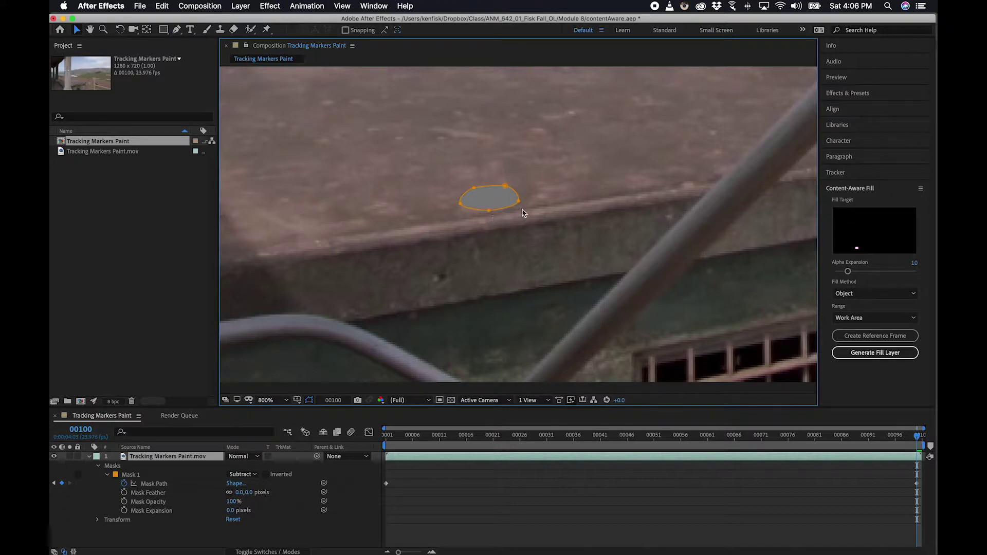
left_click(492, 211)
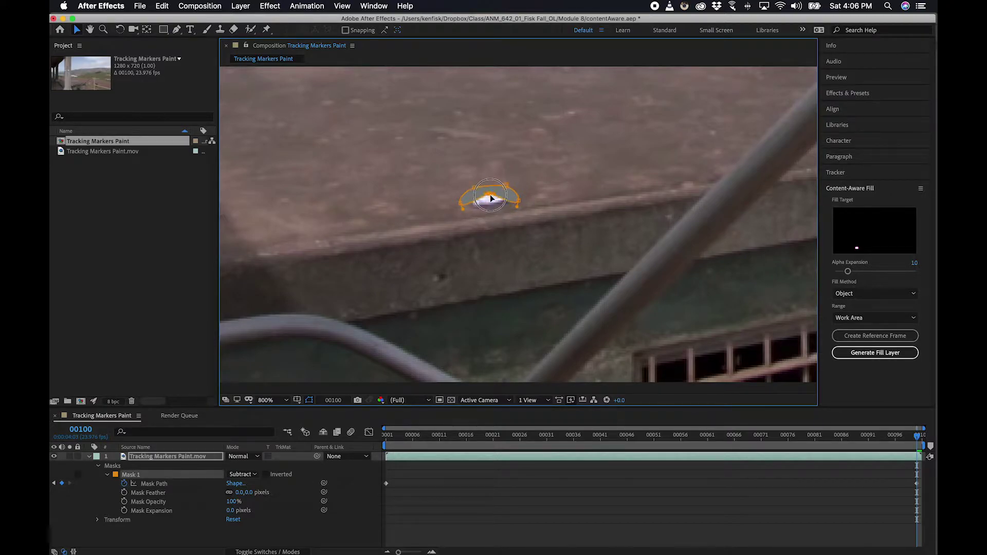
left_click_drag(535, 182, 516, 216)
left_click(491, 208)
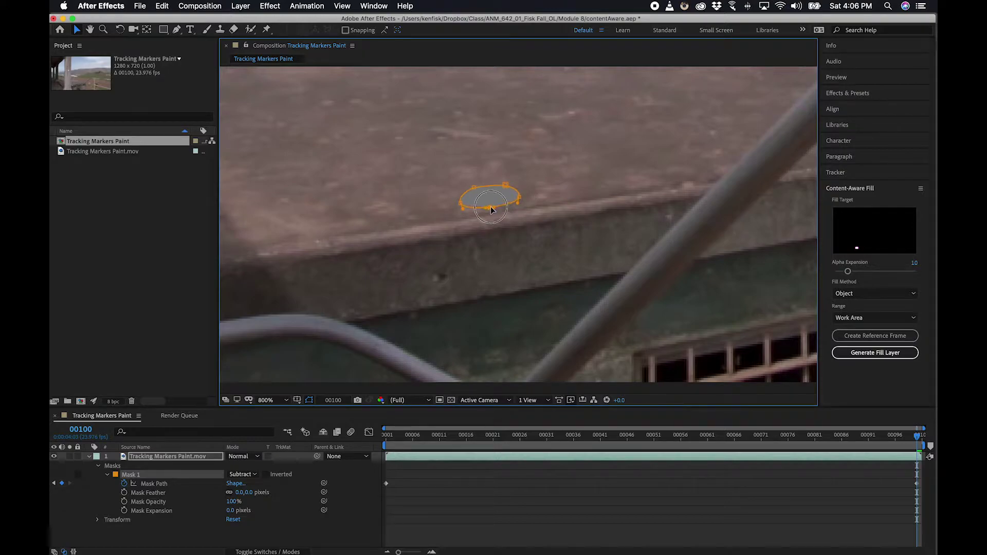
left_click(490, 208)
Step: Adjust the mask's lower point at frame 1 to fit the outline around the marker
left_click(388, 435)
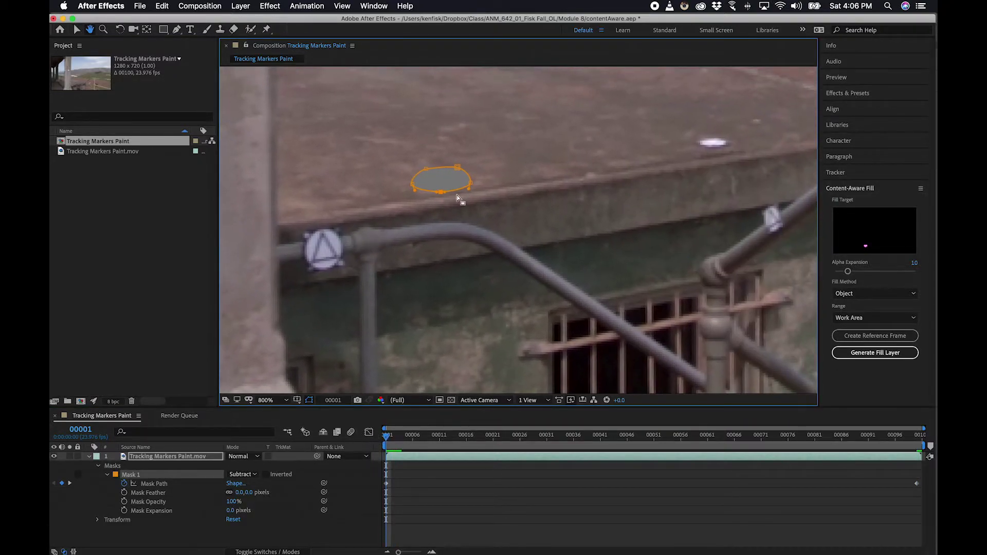
left_click(441, 193)
mouse_move(441, 194)
left_mouse_down()
mouse_move(465, 179)
mouse_move(437, 193)
left_mouse_up()
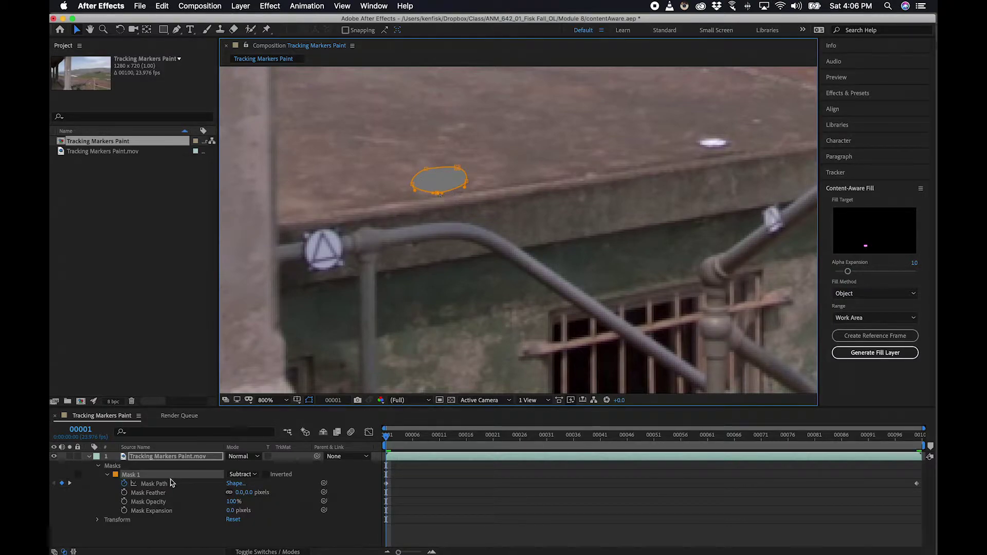
Step: Set the Mask Feather of Mask 1 to 2 pixels
left_click(238, 492)
type("2")
key("Return")
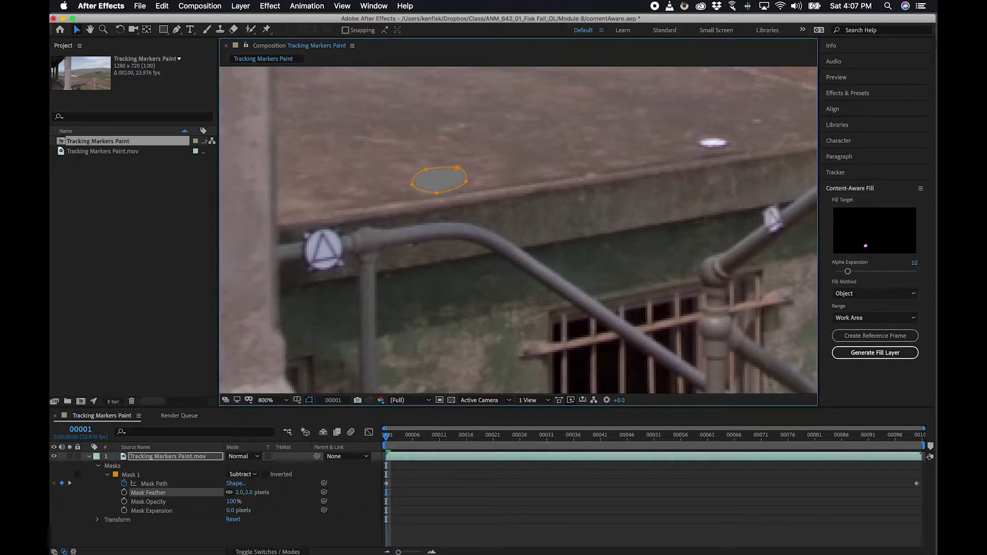
Step: Examine the feathered mask edge and its coverage of the marker up close at frame 100 and frame 1
key("z")
left_click(384, 141)
left_click(384, 142)
left_click_drag(386, 434, 649, 435)
key("space")
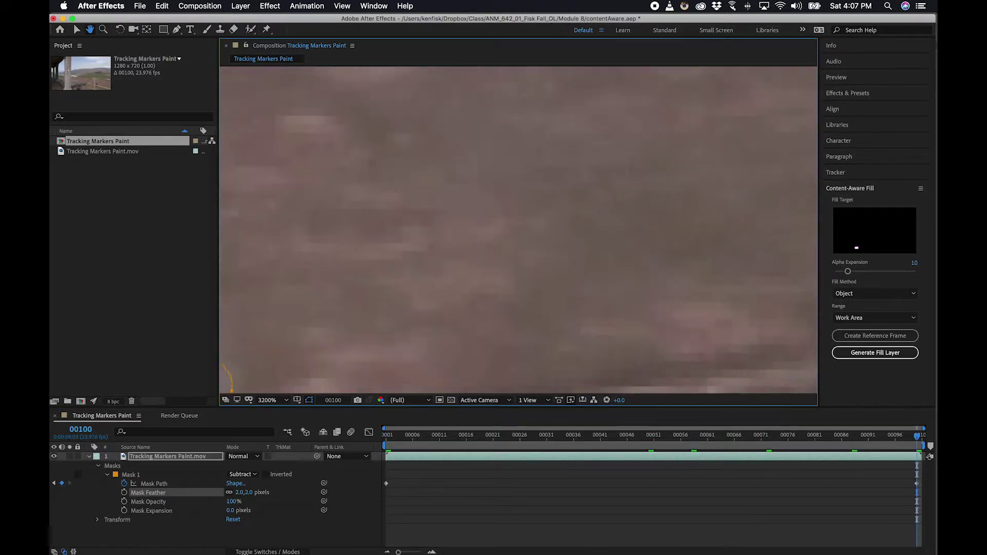
key("space")
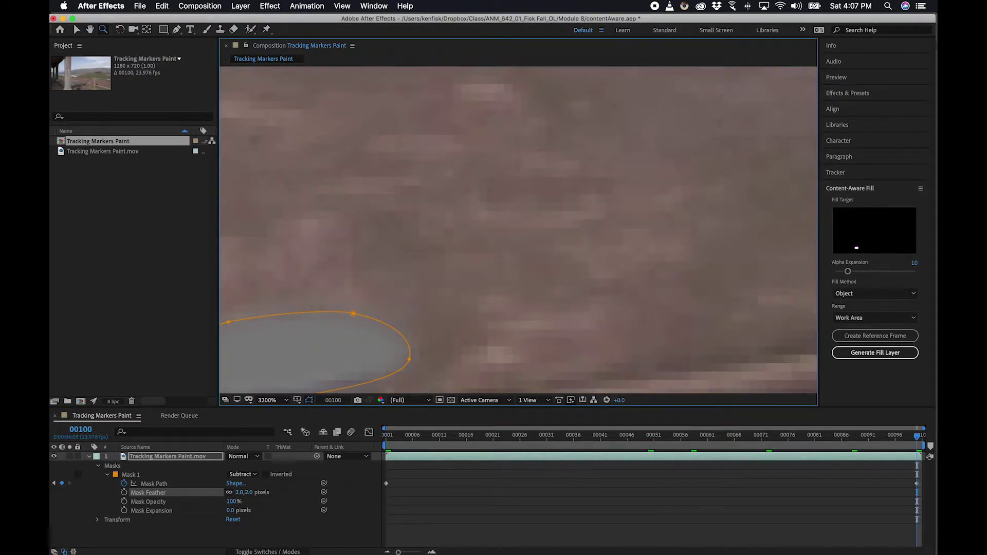
key("comma")
left_click_drag(462, 288, 565, 210)
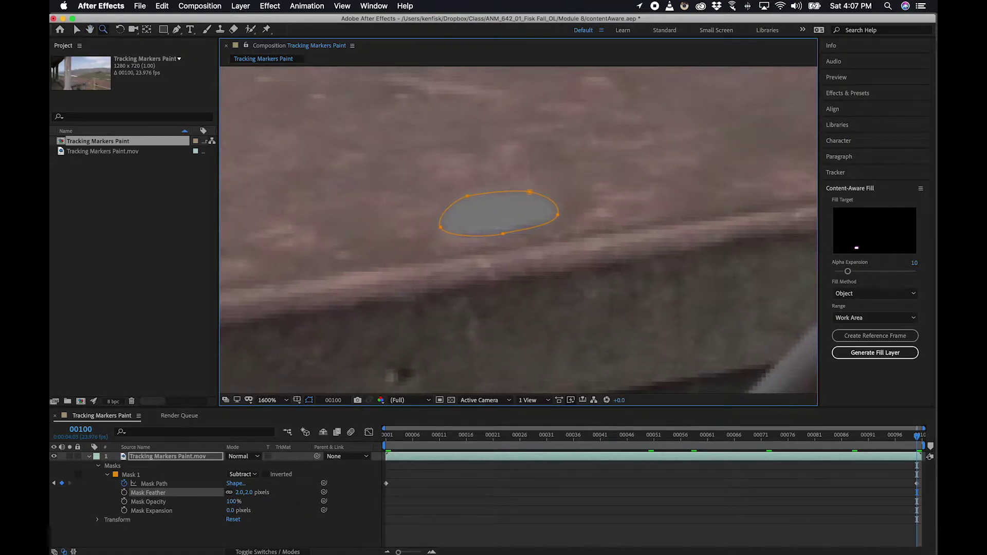
key("Home")
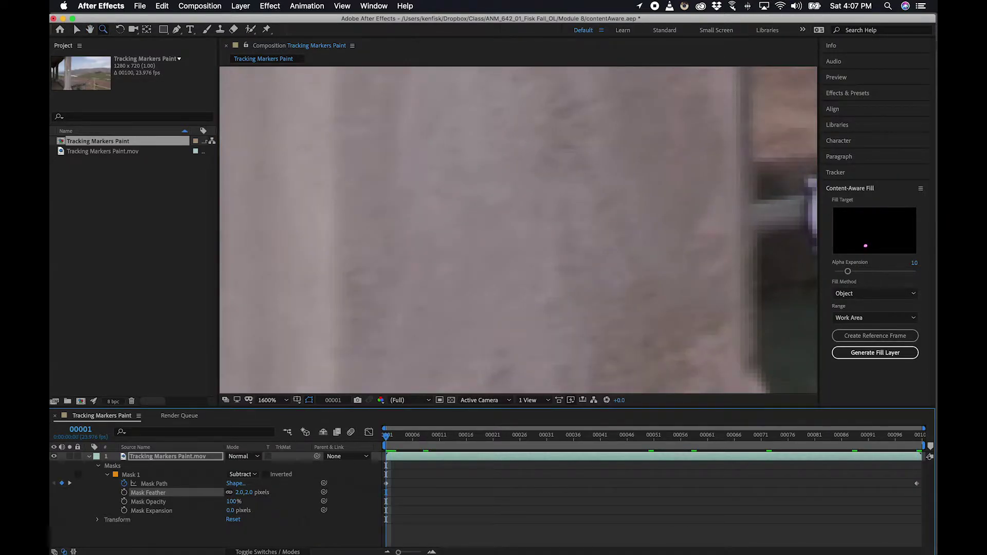
key("comma")
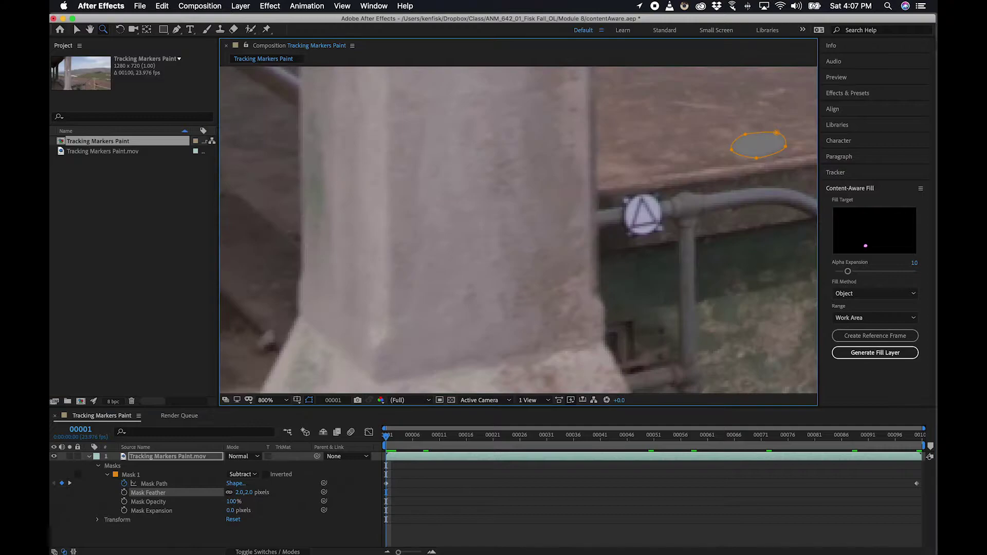
left_click_drag(617, 231, 320, 255)
left_click(381, 6)
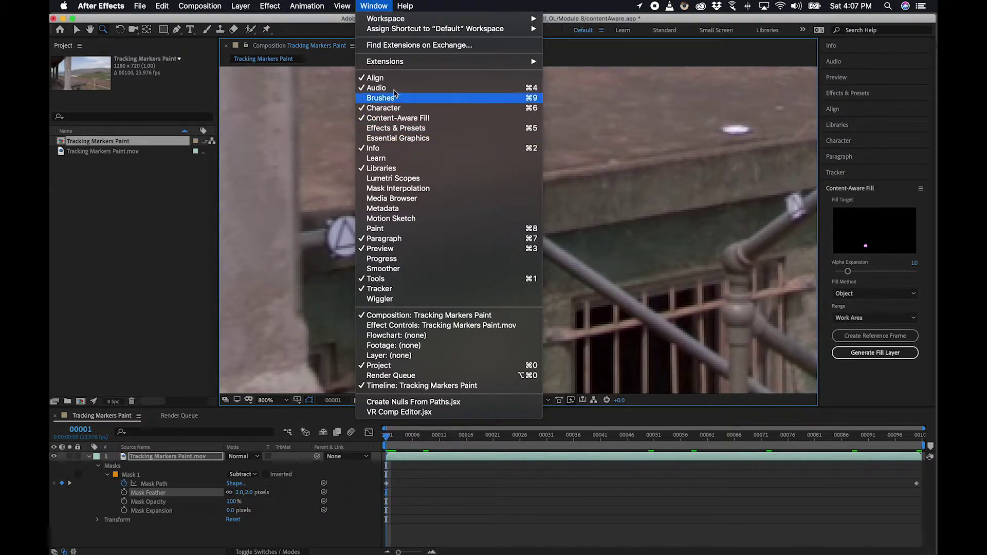
left_click(377, 6)
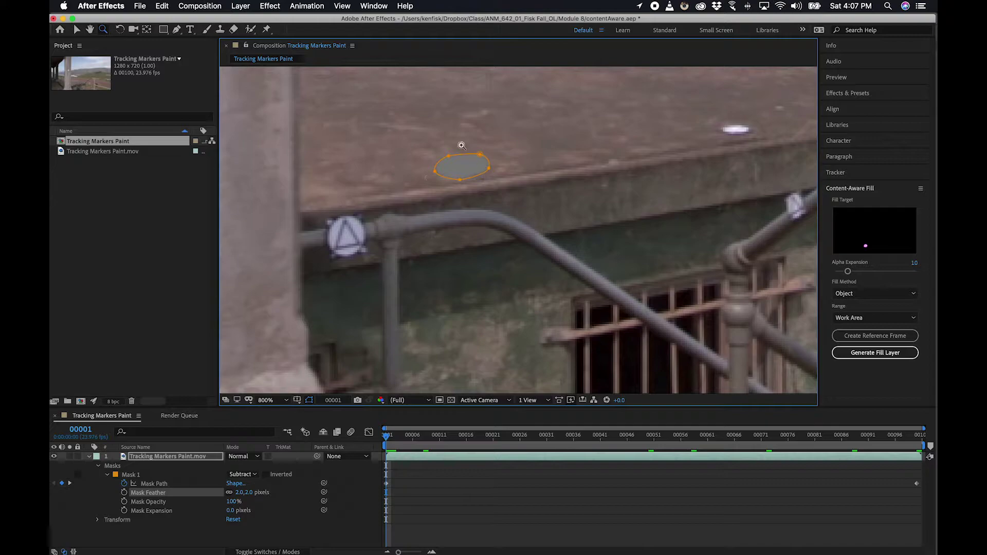
scroll(528, 205, "right", 5)
scroll(529, 205, "up", 3)
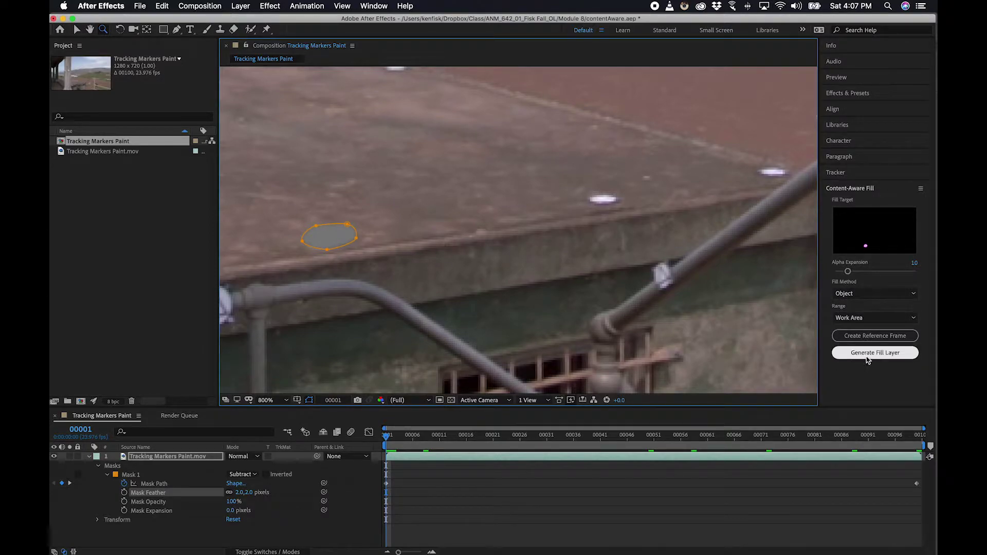
Step: Try the Edge Blend and Surface fill methods for Content-Aware Fill, and set the method back to Object
left_click(864, 294)
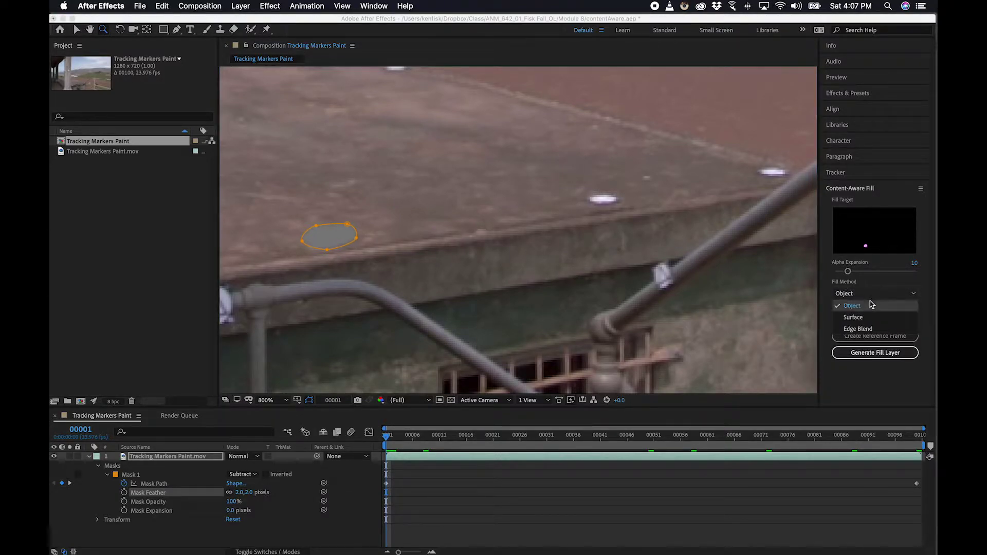
left_click(877, 328)
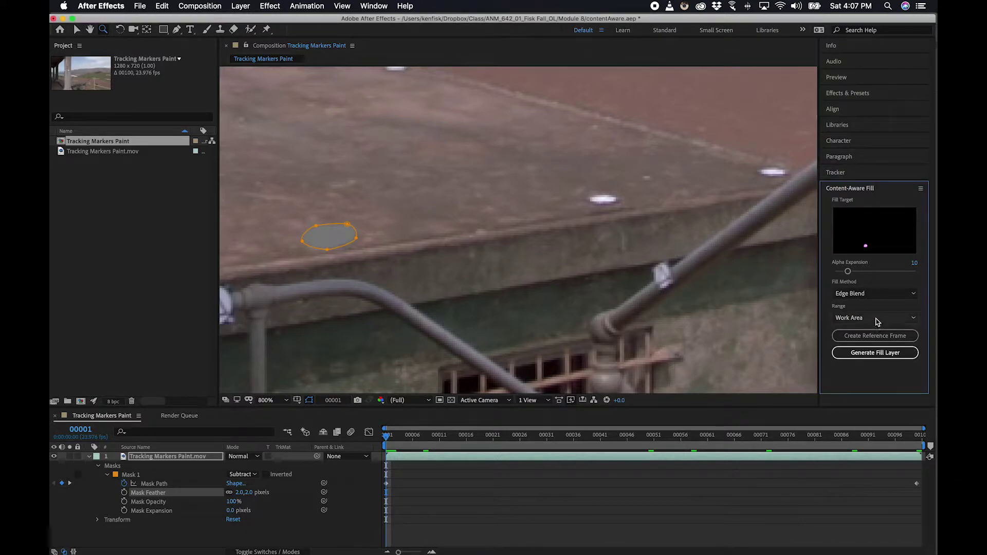
left_click(874, 294)
left_click(874, 311)
left_click(873, 298)
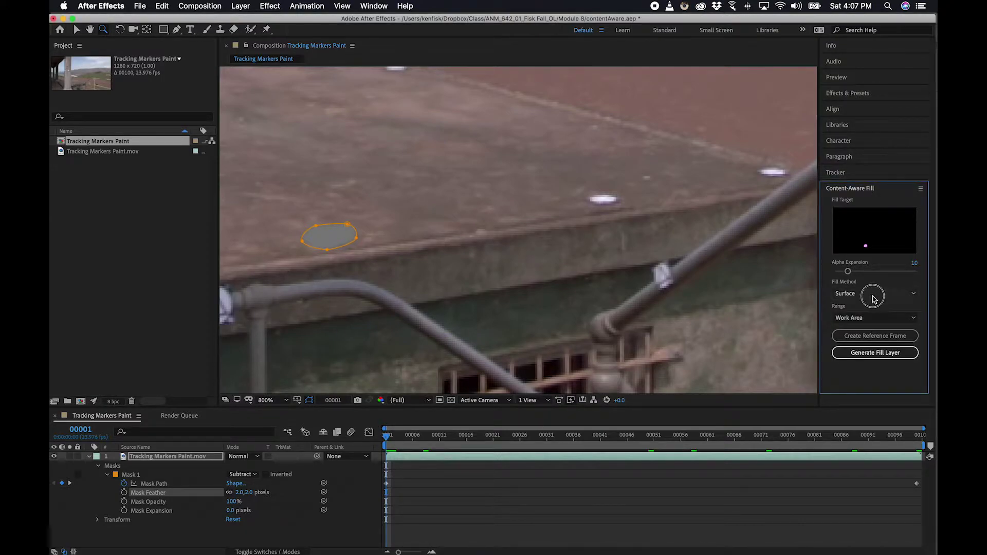
left_click(869, 295)
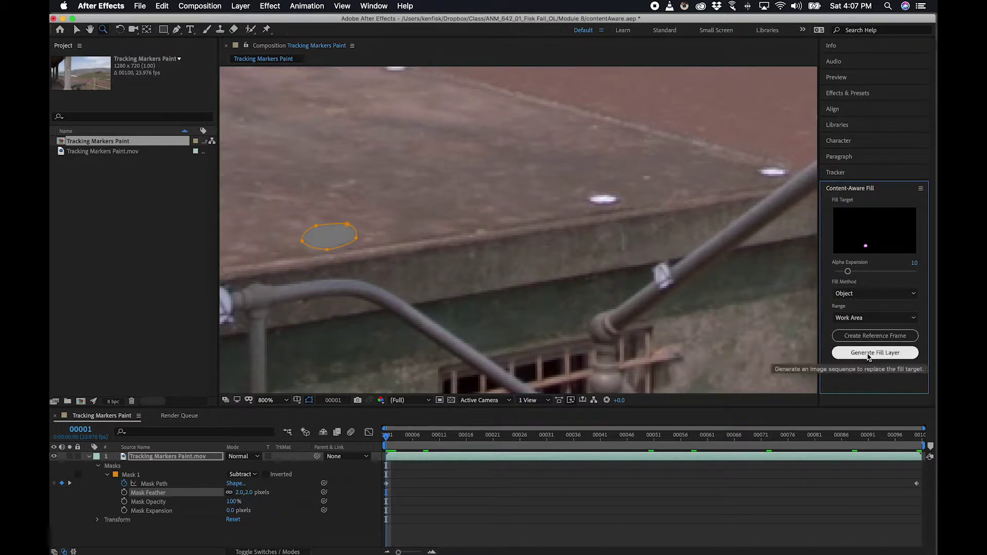
Step: Generate a Content-Aware Fill layer for the masked marker with the Object method over the work area
left_click(864, 358)
left_click(864, 355)
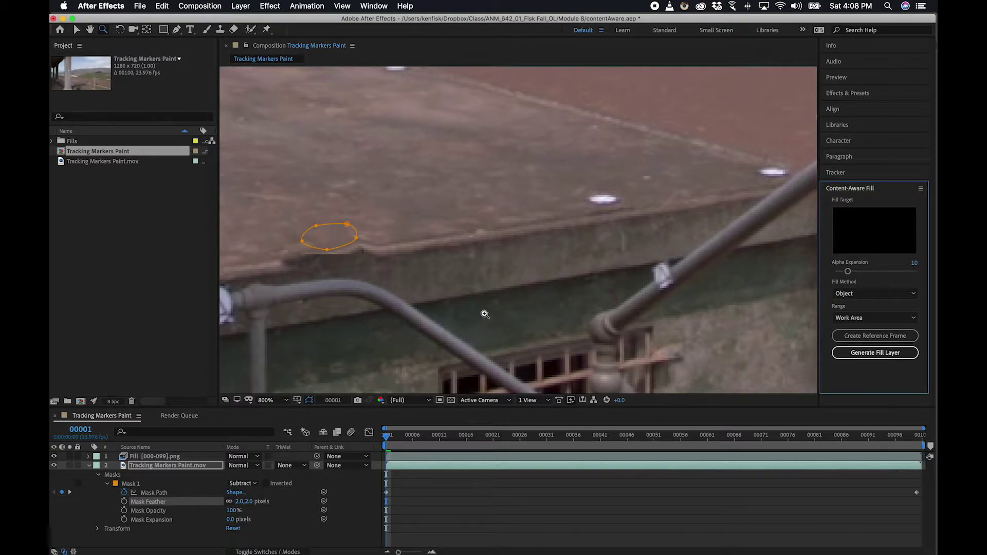
left_click(469, 281, "alt")
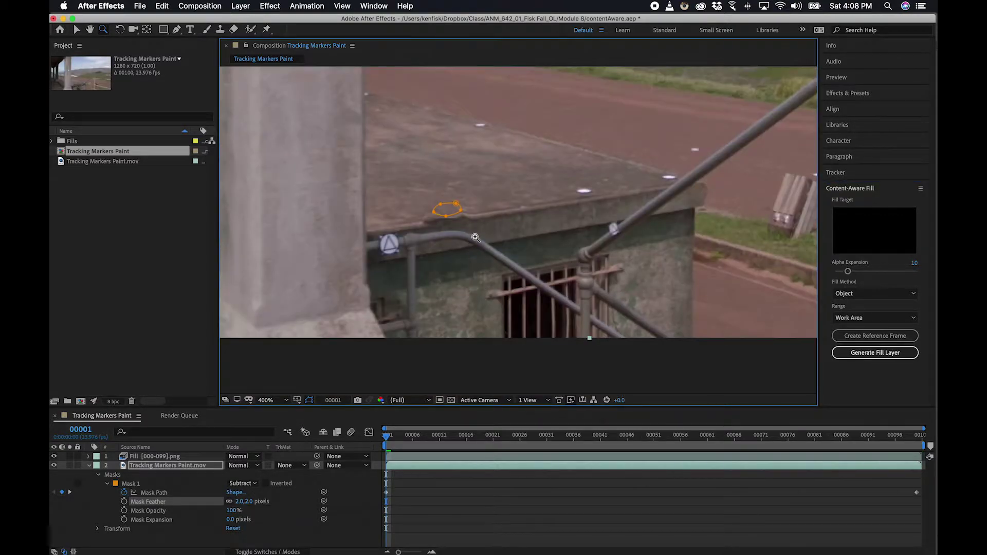
Step: Examine the filled marker area up close while scrubbing through the clip between frame 1 and frame 80
left_click(458, 233)
left_click_drag(452, 232, 431, 267)
left_click_drag(399, 435, 813, 437)
left_click(482, 280)
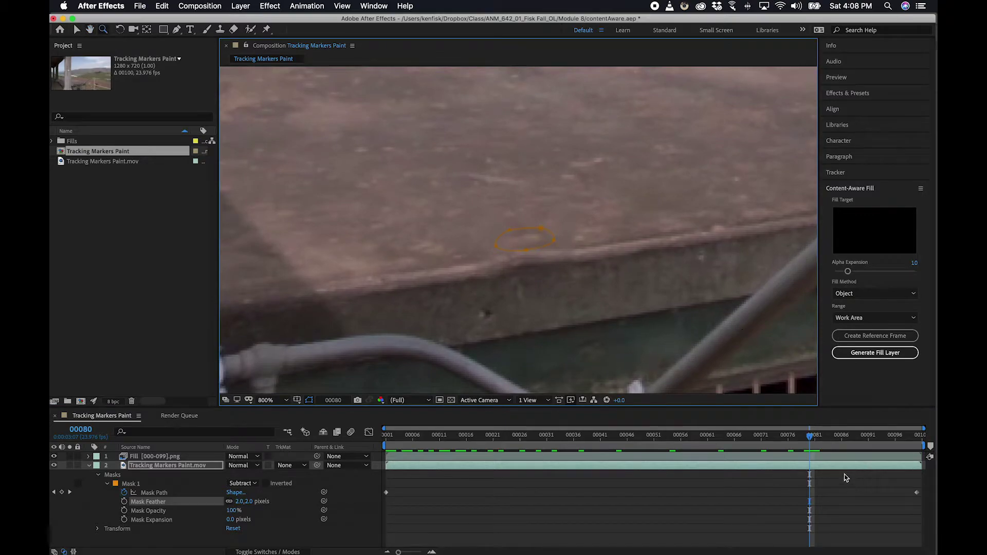
left_click_drag(811, 442, 358, 473)
key("space")
left_click_drag(728, 253, 379, 291)
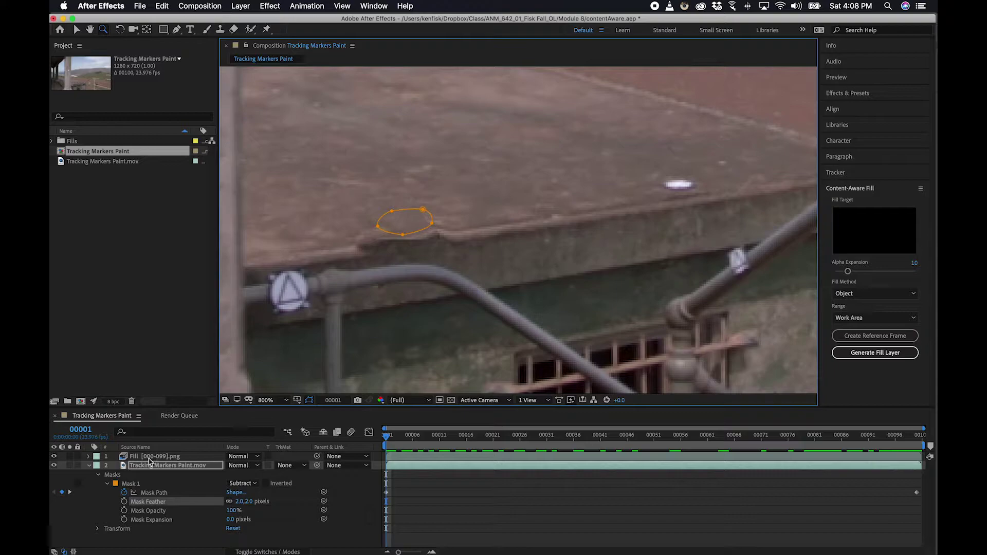
Step: Isolate the fill layer at frame 1 to inspect its patch, and show the footage together with it again
left_click(148, 458)
left_click(69, 457)
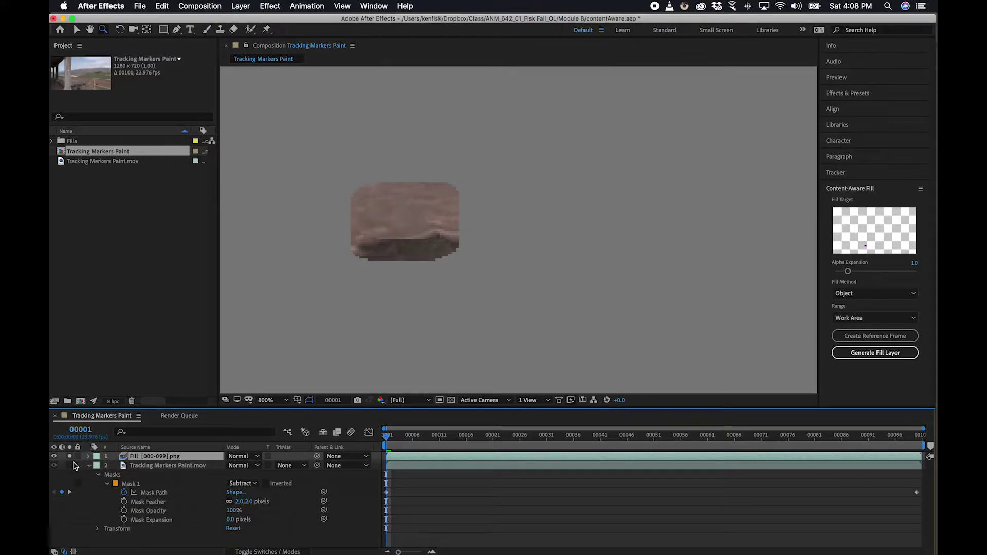
left_click(70, 457)
left_click_drag(557, 247, 546, 251)
left_click(391, 436)
mouse_move(391, 436)
left_mouse_down()
mouse_move(595, 435)
mouse_move(351, 436)
left_mouse_up()
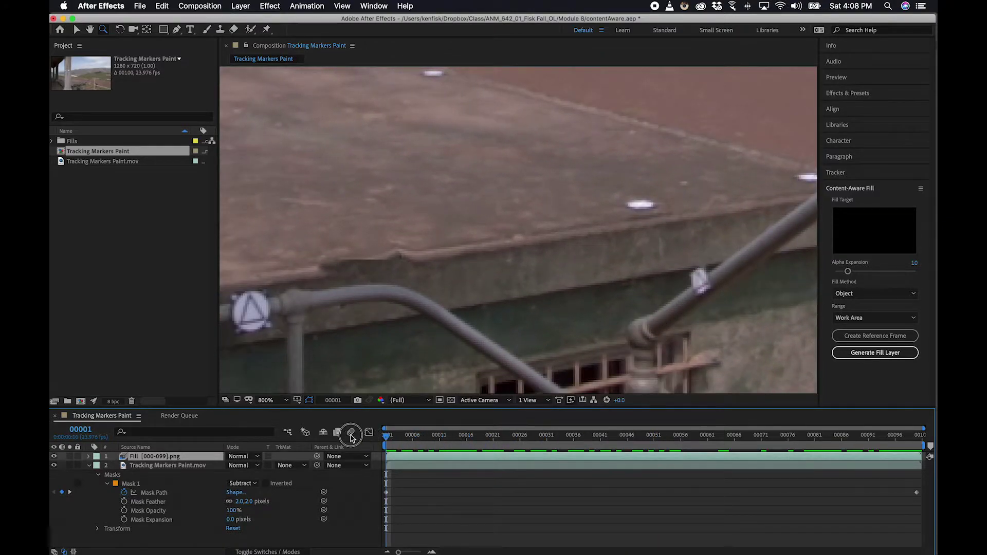
Step: Delete Mask 1 from the footage layer and remove the generated fill layer
left_click(131, 485)
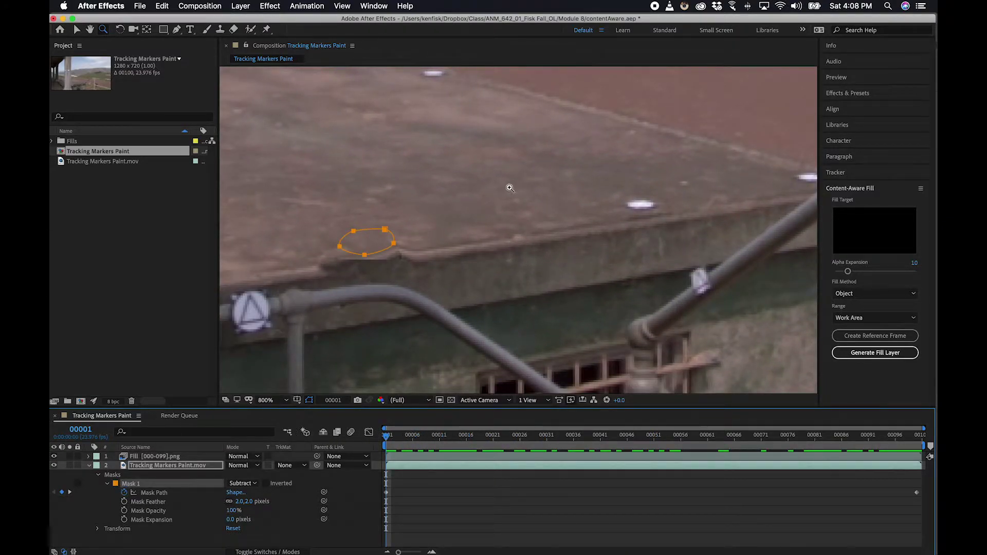
key("Delete")
left_click(180, 458)
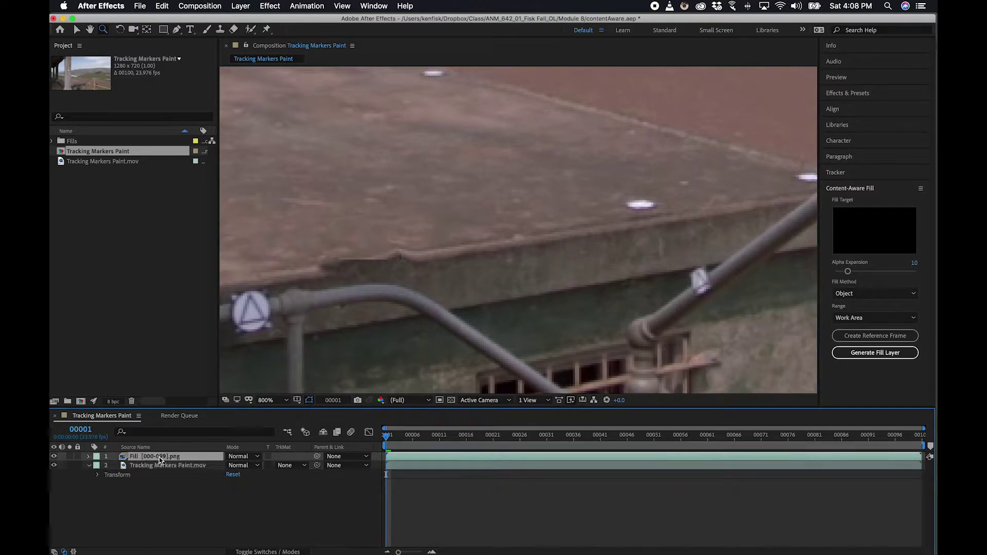
key("Delete")
Step: Examine the white marker on the red path beside the signpost and how it moves over the first frames
left_click_drag(485, 207, 293, 242)
left_click_drag(515, 206, 379, 183)
left_click_drag(502, 331, 393, 207)
key("z")
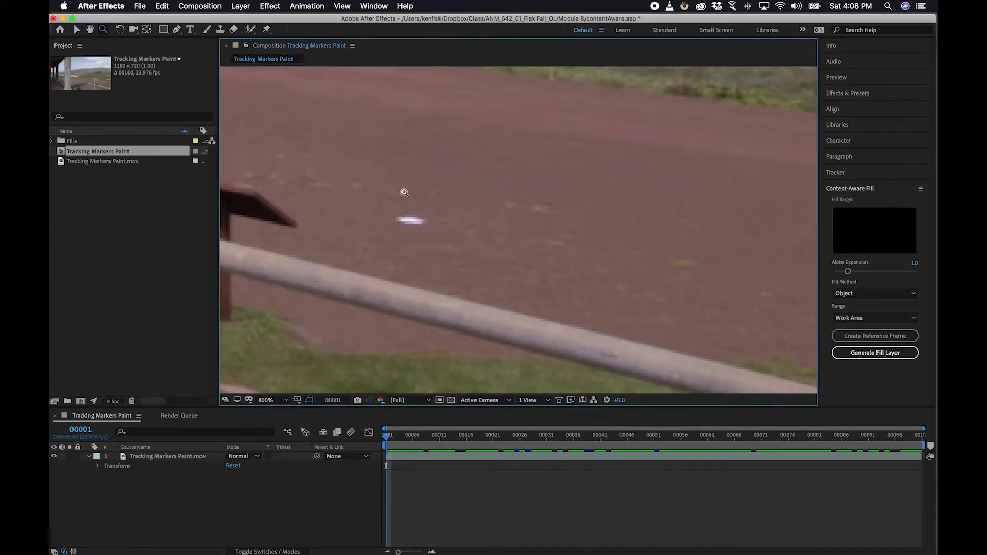
mouse_move(388, 435)
left_mouse_down()
mouse_move(577, 424)
mouse_move(925, 434)
mouse_move(714, 440)
mouse_move(932, 414)
mouse_move(627, 433)
mouse_move(320, 419)
left_mouse_up()
key("h")
left_click_drag(462, 260, 524, 307)
key("z")
Step: Draw a small elliptical mask around the white marker on the path at frame 1, and delete the stray extra mask
left_click(184, 457)
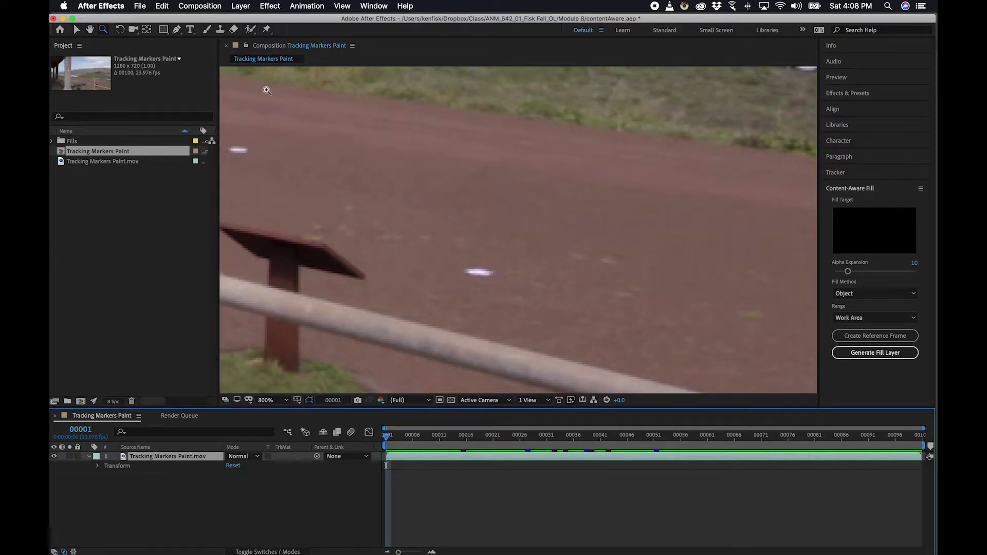
left_click(178, 29)
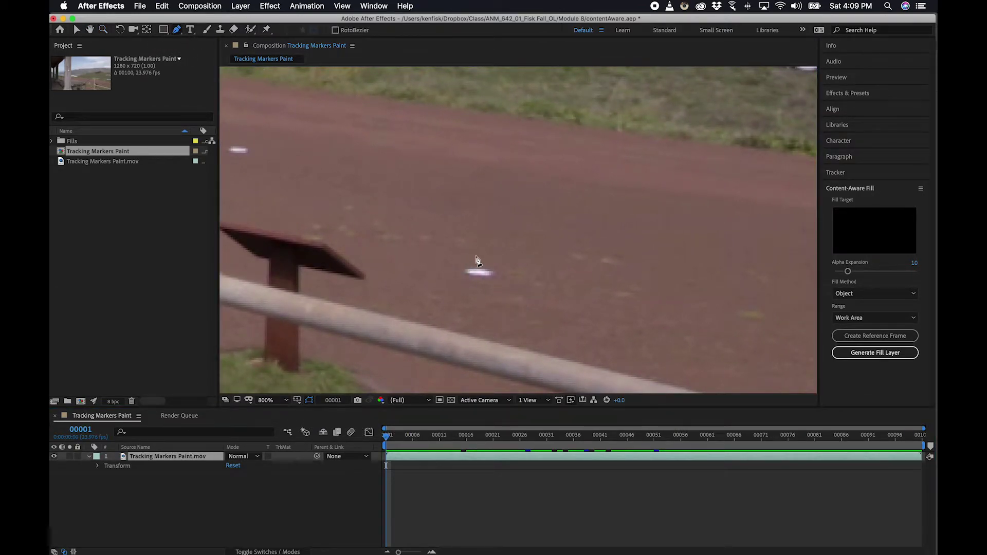
left_click_drag(163, 30, 202, 52)
left_click_drag(459, 263, 500, 284)
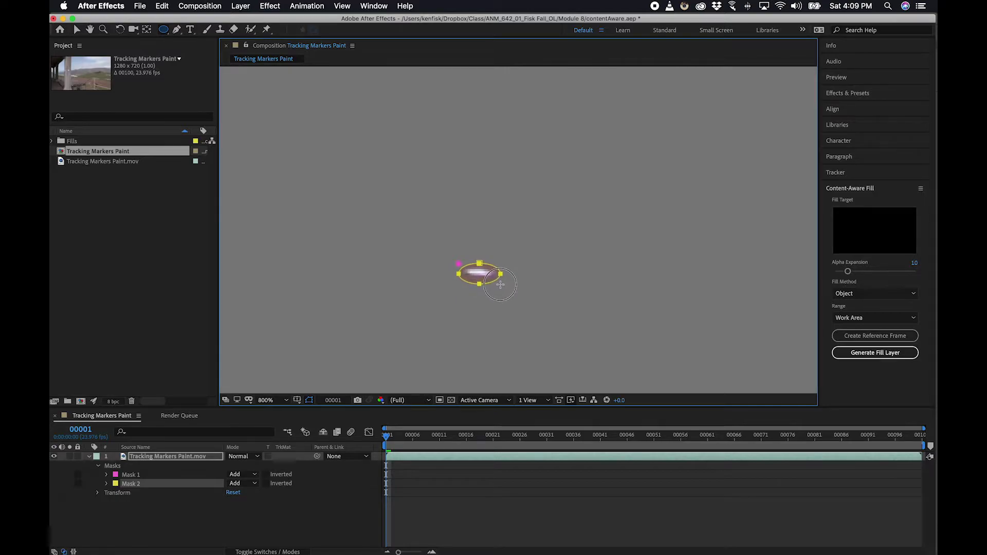
left_click(137, 476)
key("Delete")
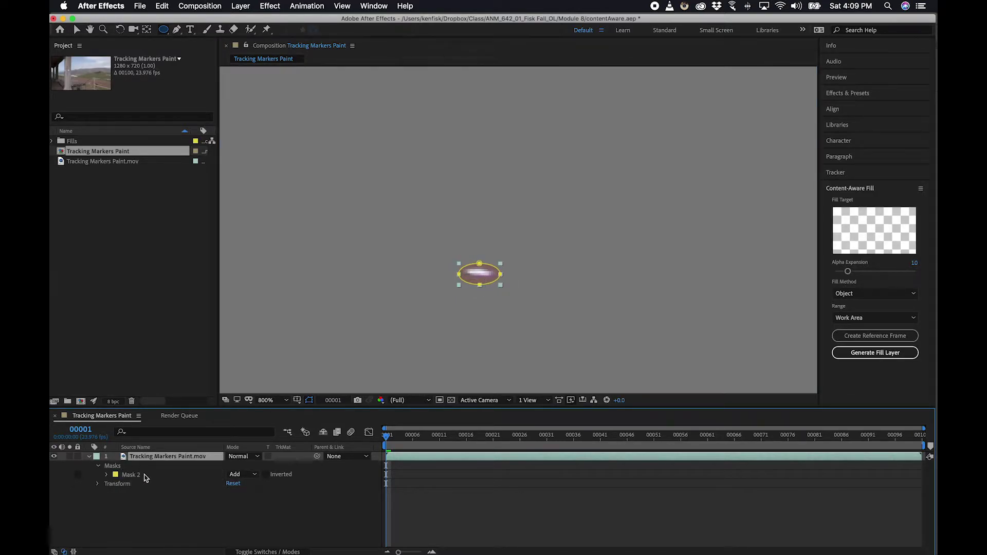
Step: Set Mask 2 to Subtract and start keyframing its Mask Path at frame 1
left_click(131, 474)
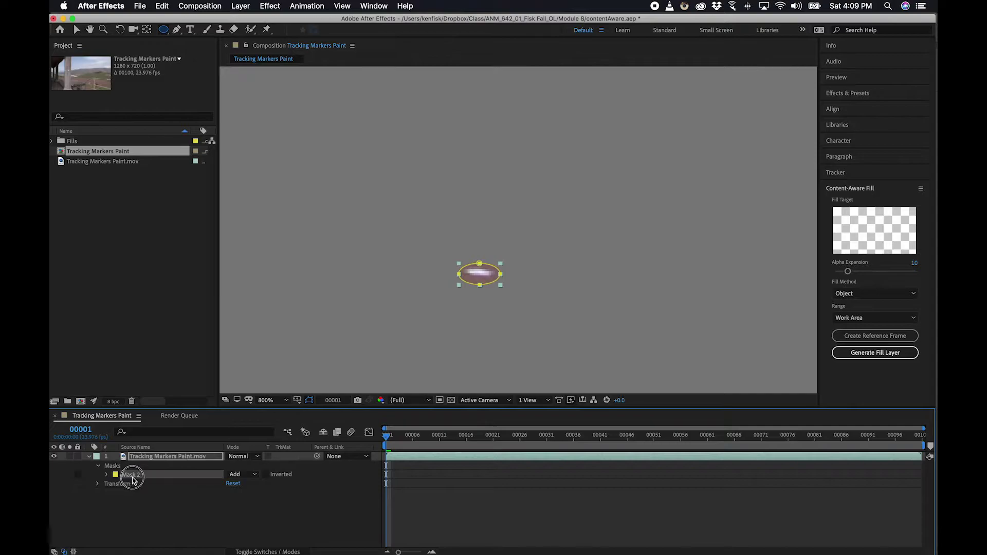
left_click(249, 474)
left_click(252, 506)
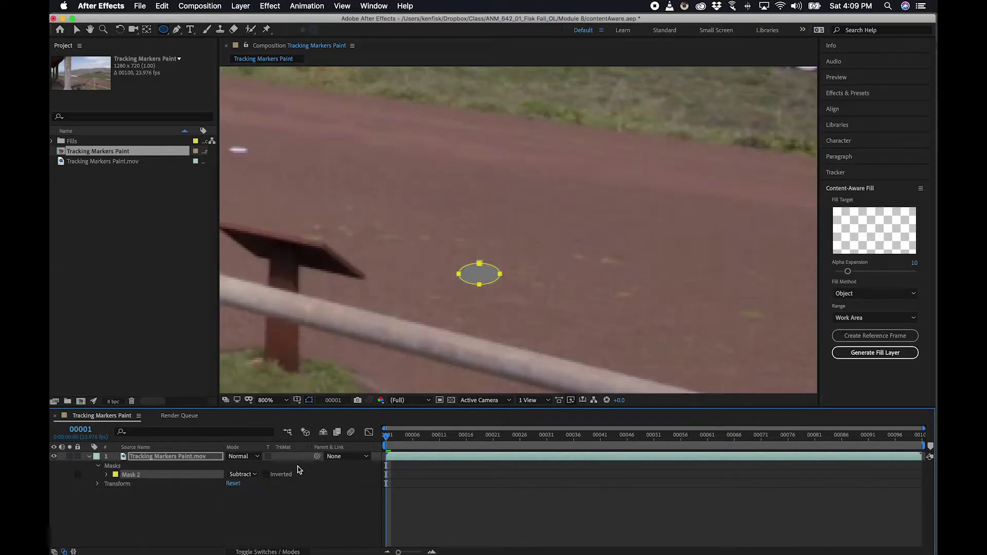
left_click(107, 474)
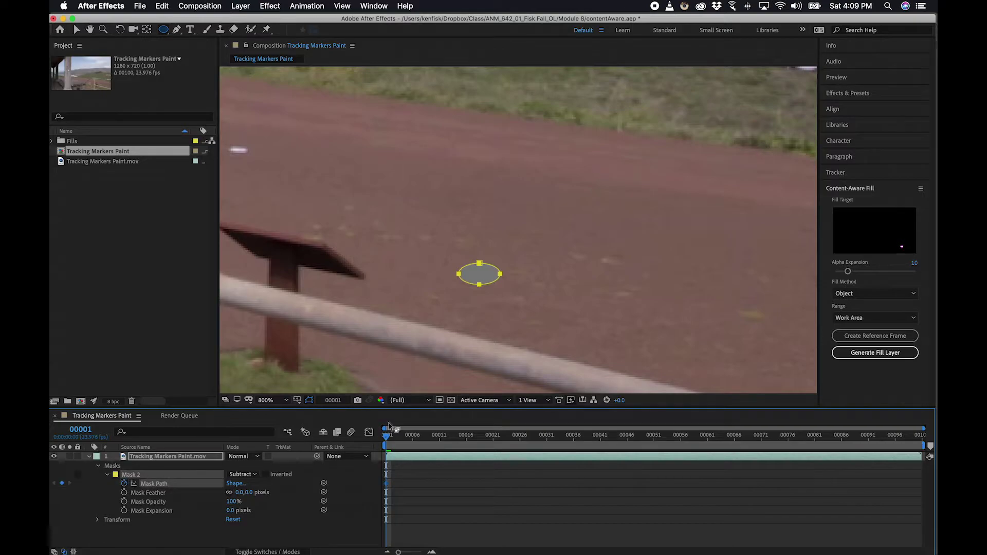
Step: At frame 58, move Mask 2 over the white path marker to add a Mask Path keyframe
key("z")
left_click(482, 205, "alt")
left_click_drag(486, 322, 449, 230)
left_click_drag(386, 435, 692, 435)
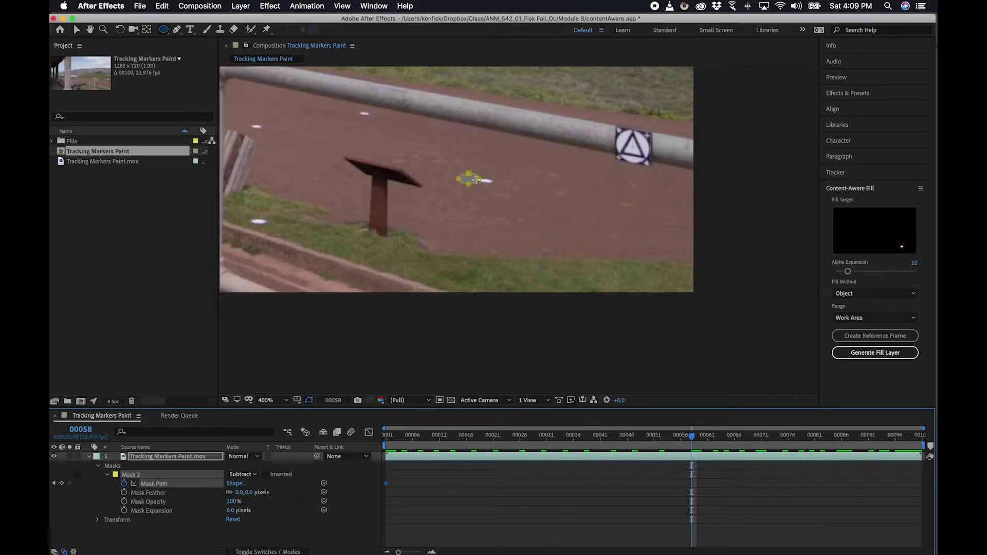
key("v")
double_click(474, 182)
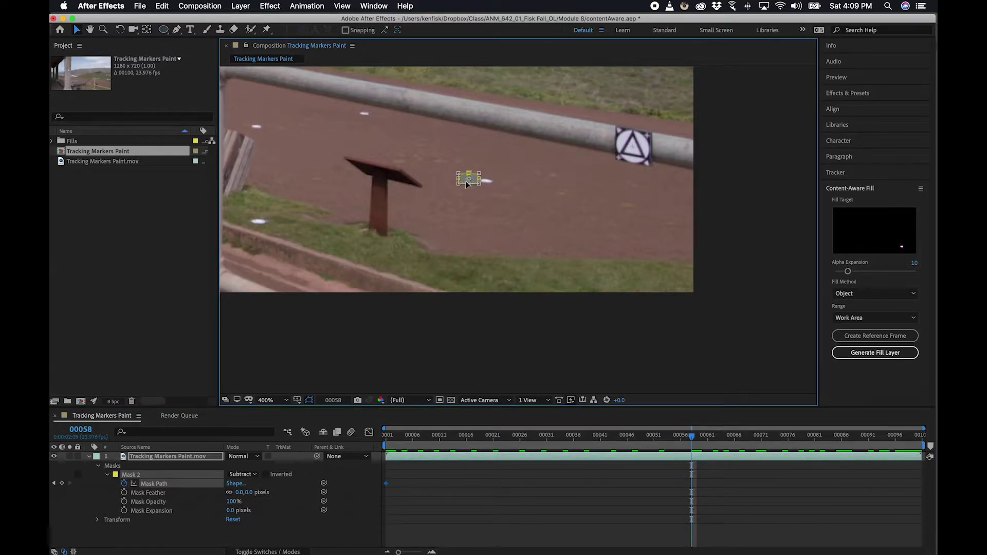
scroll(466, 184, "up", 1)
left_click_drag(512, 233, 541, 236)
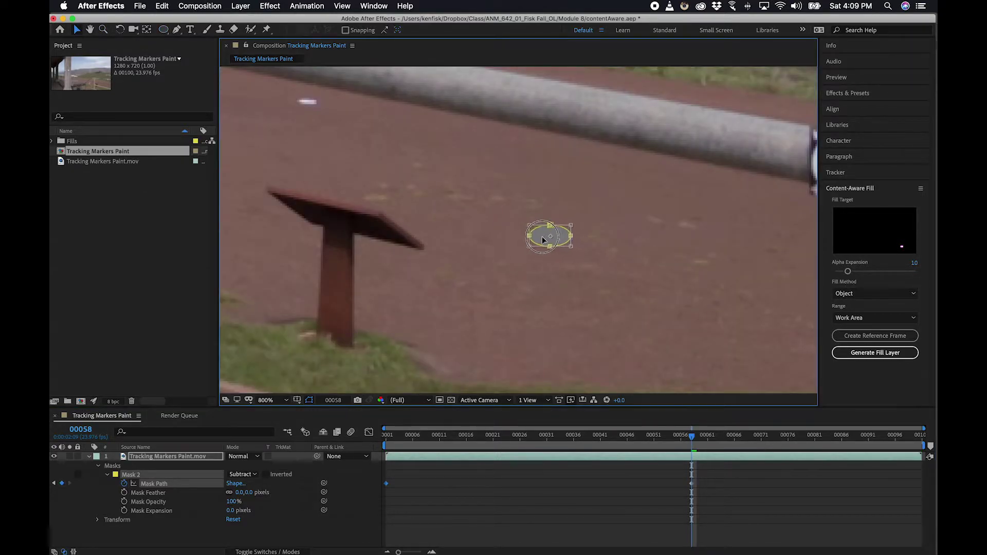
Step: Reposition Mask 2 over the path marker at frames 75 and 89 to keyframe its path
left_click_drag(692, 441, 779, 436)
double_click(562, 241)
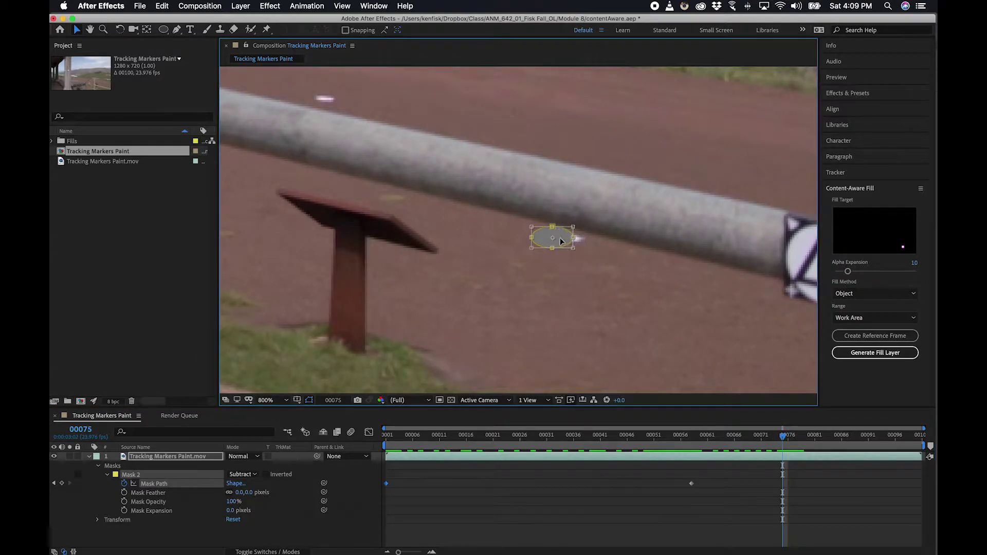
left_click_drag(544, 239, 563, 241)
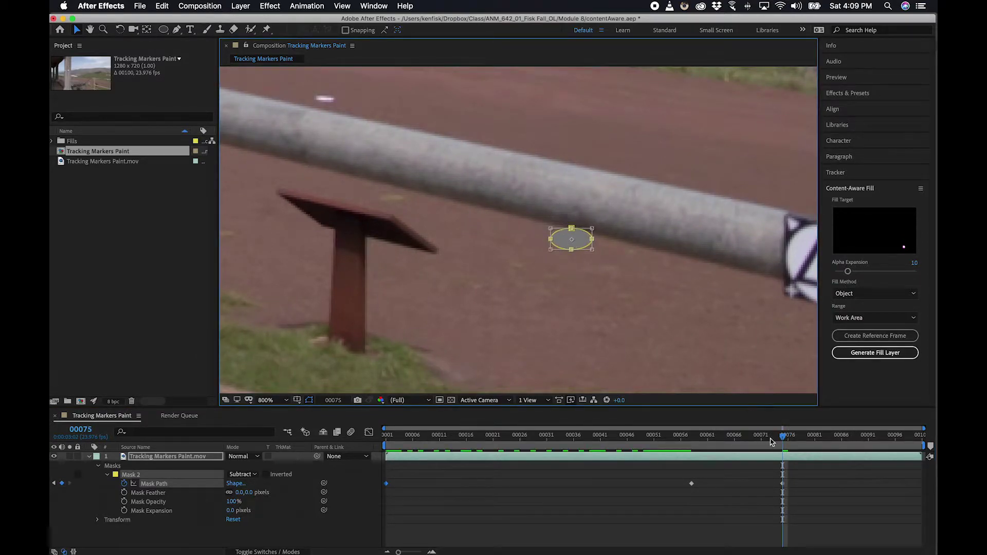
left_click_drag(785, 439, 861, 431)
double_click(571, 238)
left_click_drag(565, 240, 576, 234)
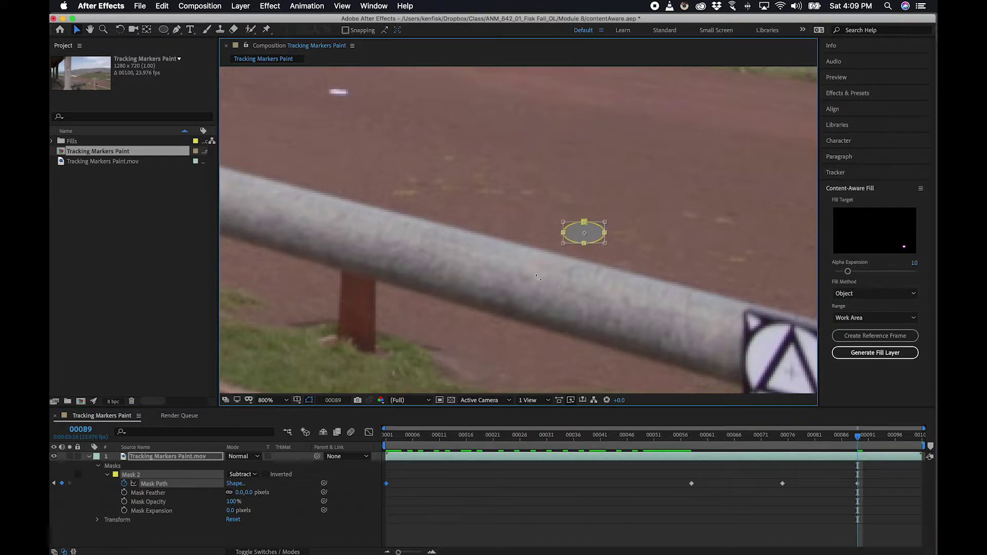
Step: Check the mask's tracking back to frame 1 and generate a Content-Aware Fill layer with the Object method over the work area
left_click_drag(860, 438, 386, 412)
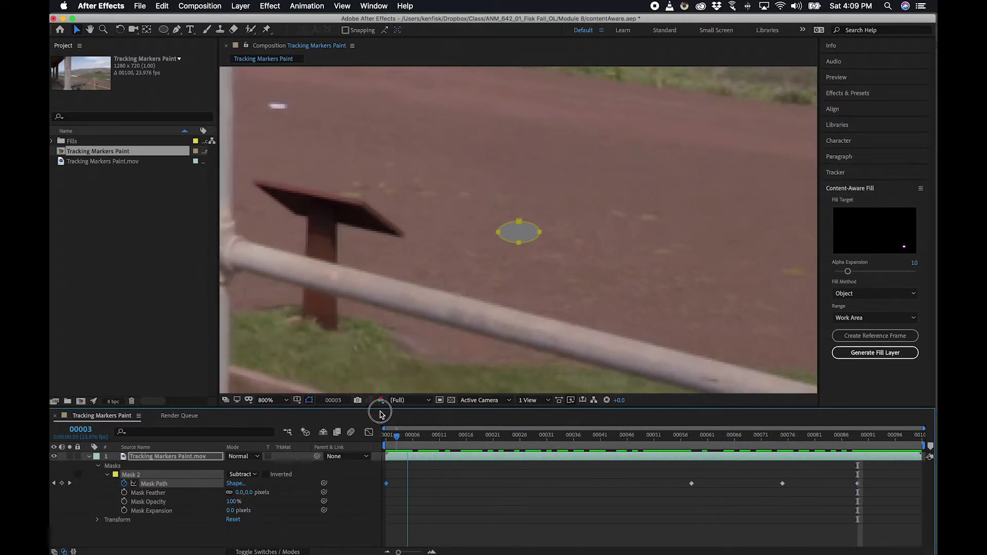
key("h")
scroll(585, 215, "down", 1)
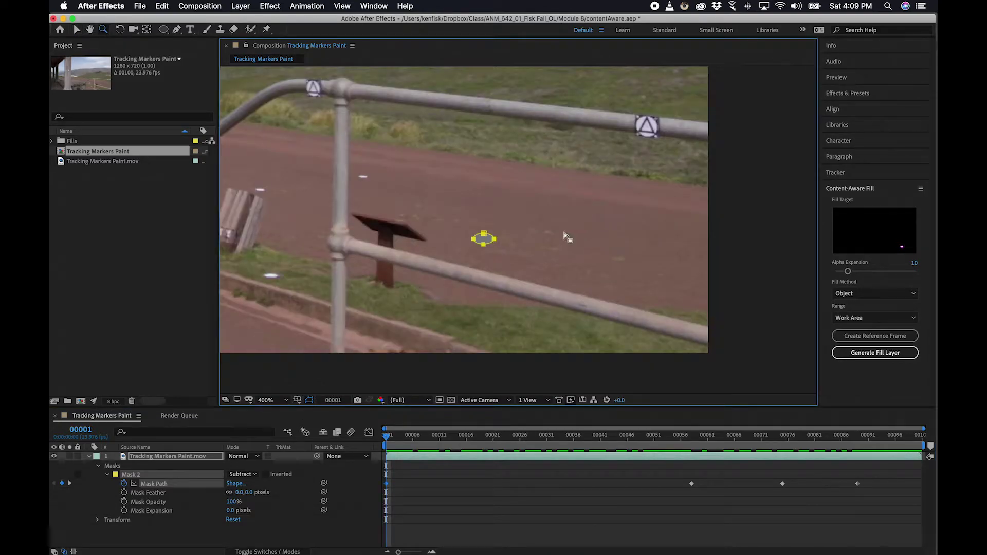
left_click_drag(408, 267, 492, 286)
key("v")
left_click(875, 352)
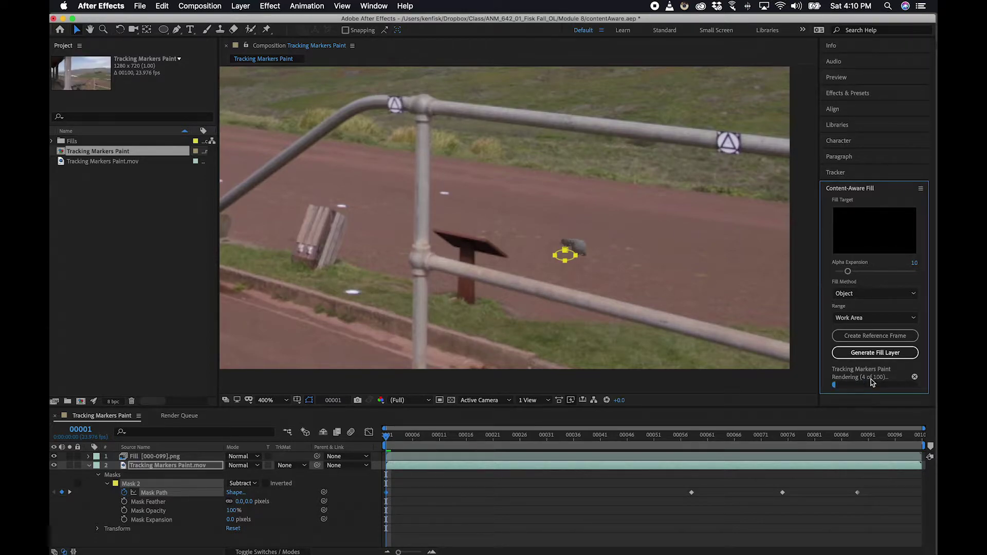
Step: Examine the Object-method fill up close around the path marker at the start of the clip
key("z")
left_click(582, 244)
left_click(531, 239)
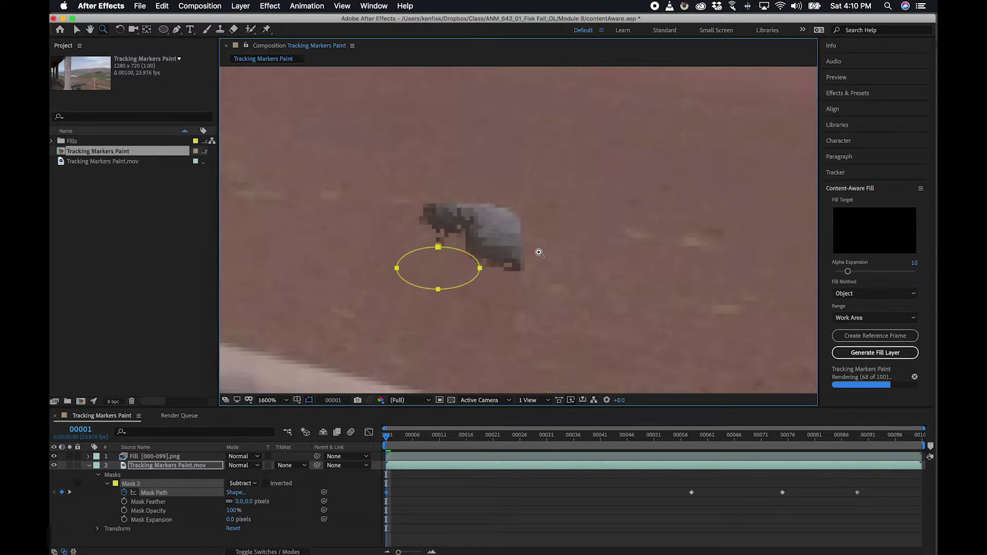
key("v")
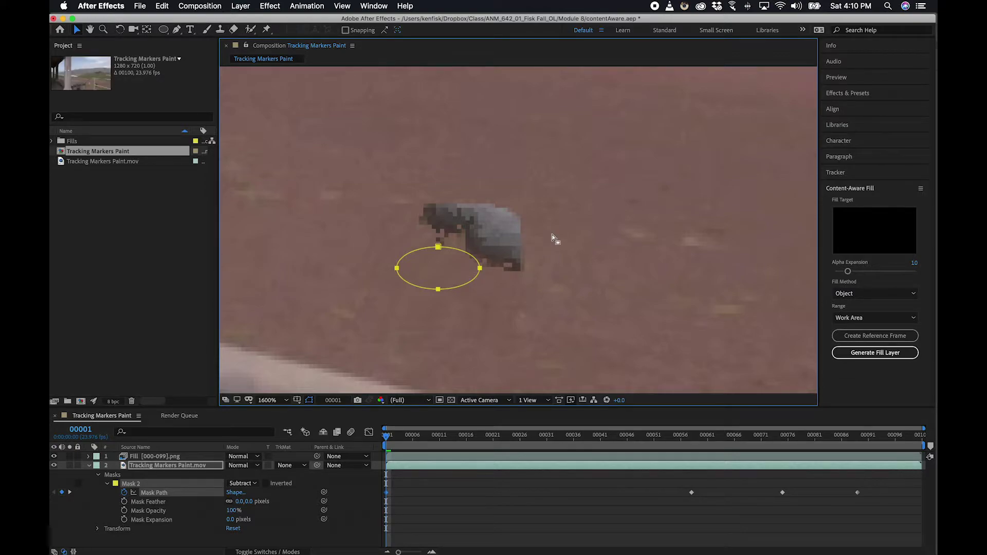
key("z")
left_click(577, 218, "alt")
key("v")
left_click_drag(389, 446, 188, 427)
Step: Replace the Object-method fill layer with a new Content-Aware Fill layer generated with the Surface method over the work area
left_click(163, 457)
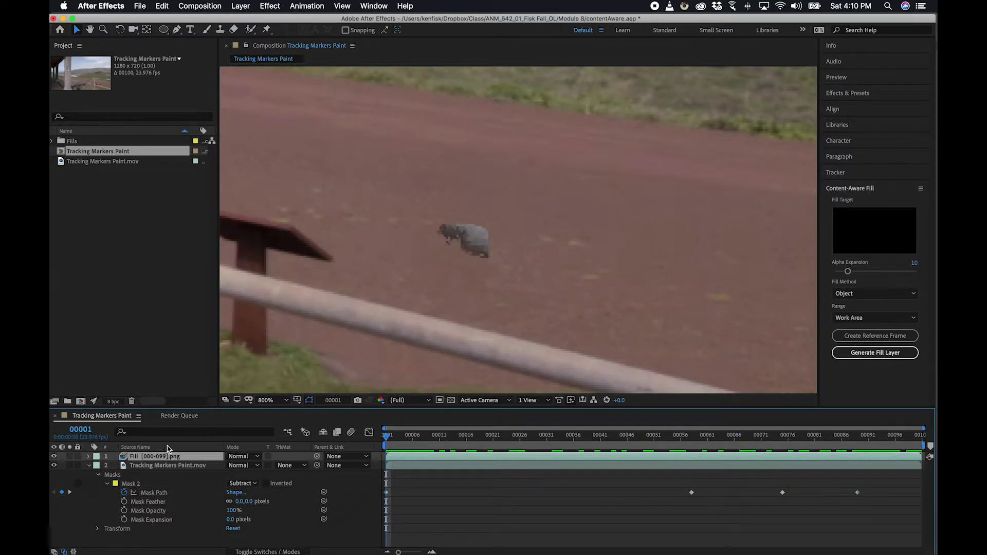
key("Delete")
double_click(154, 457)
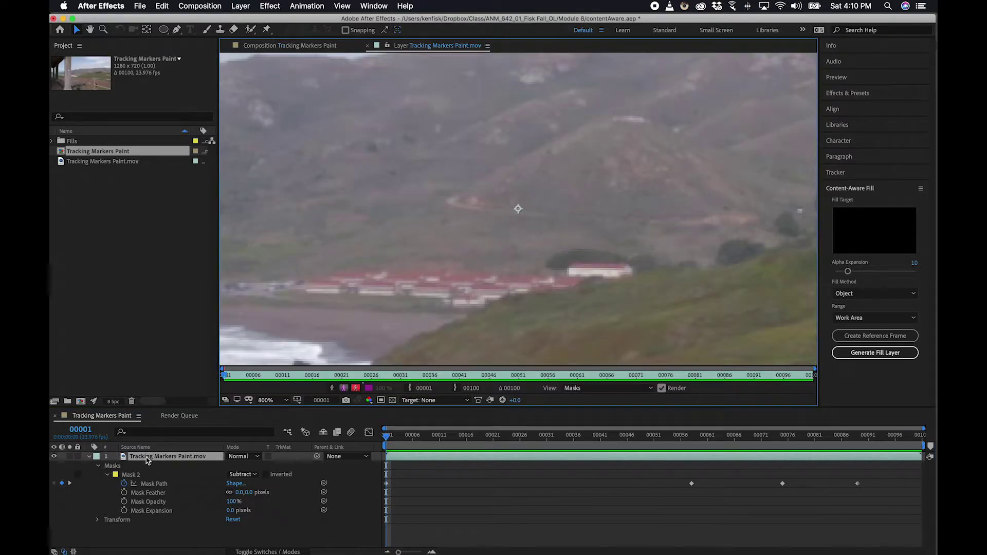
left_click(299, 48)
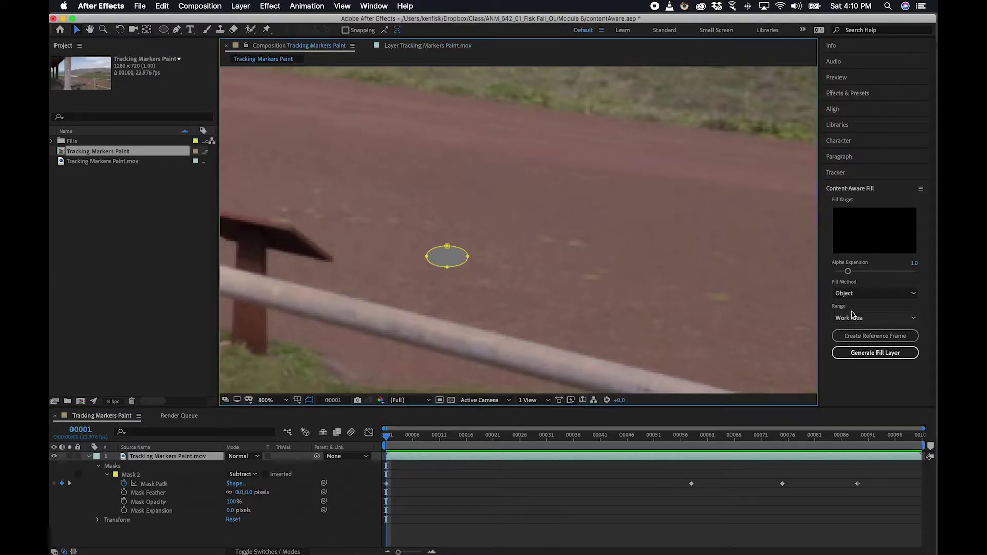
left_click(863, 293)
left_click(872, 316)
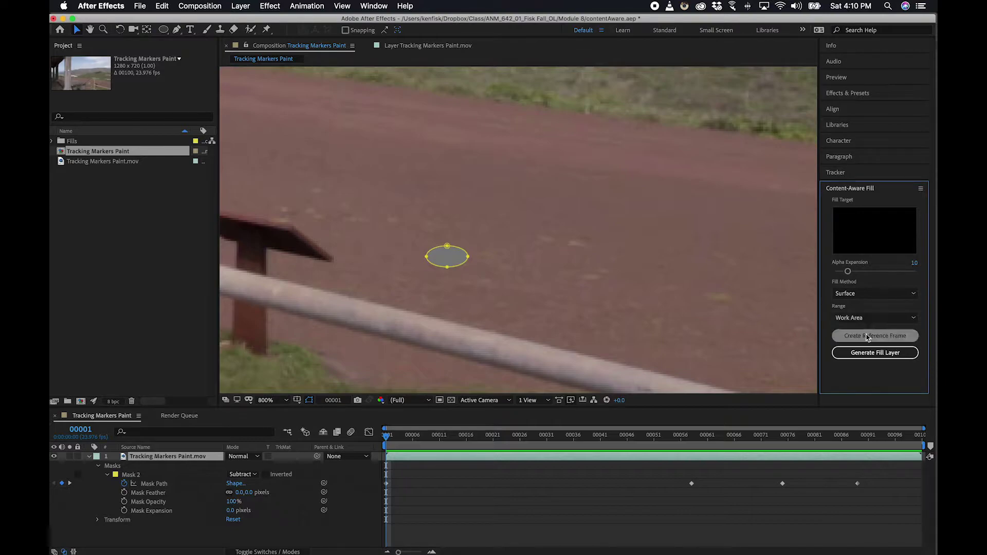
left_click(866, 356)
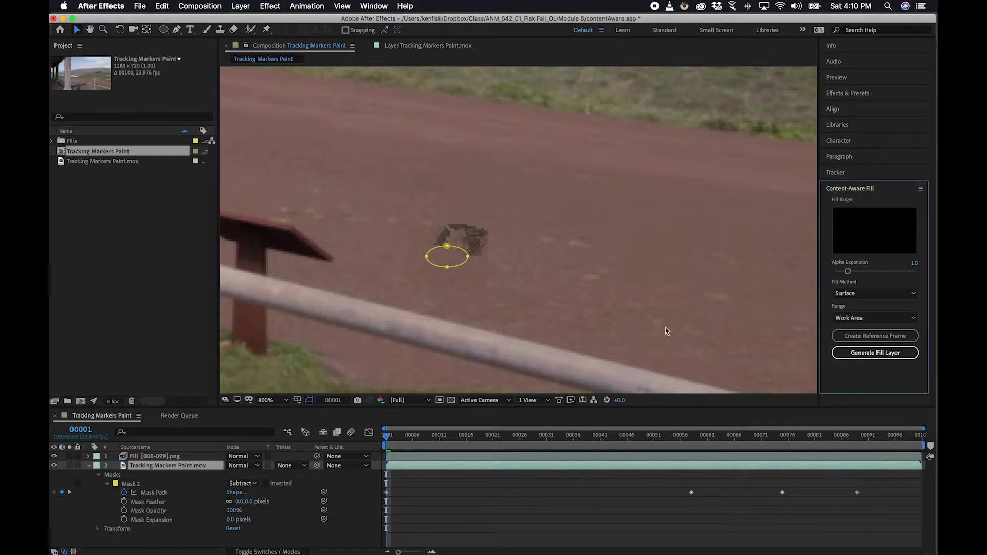
Step: Check the Surface-method fill over the first frames and delete its fill layer
mouse_move(398, 436)
left_mouse_down()
mouse_move(928, 443)
mouse_move(773, 449)
mouse_move(792, 450)
mouse_move(733, 467)
mouse_move(634, 468)
mouse_move(319, 424)
left_mouse_up()
left_click(144, 457)
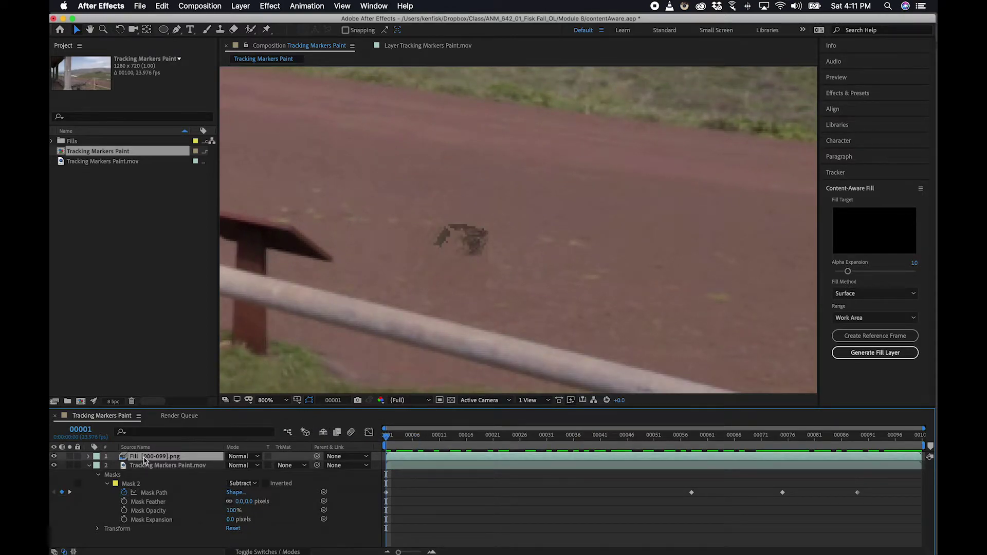
key("Delete")
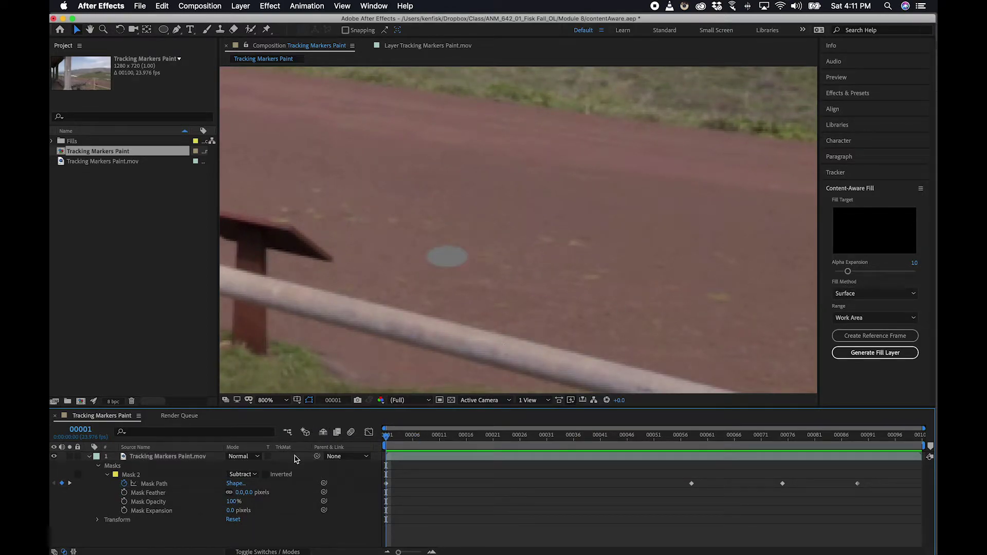
Step: Set the Mask Feather of Mask 2 to 1 pixel
left_click_drag(237, 493, 240, 492)
left_click(239, 492)
key("Return")
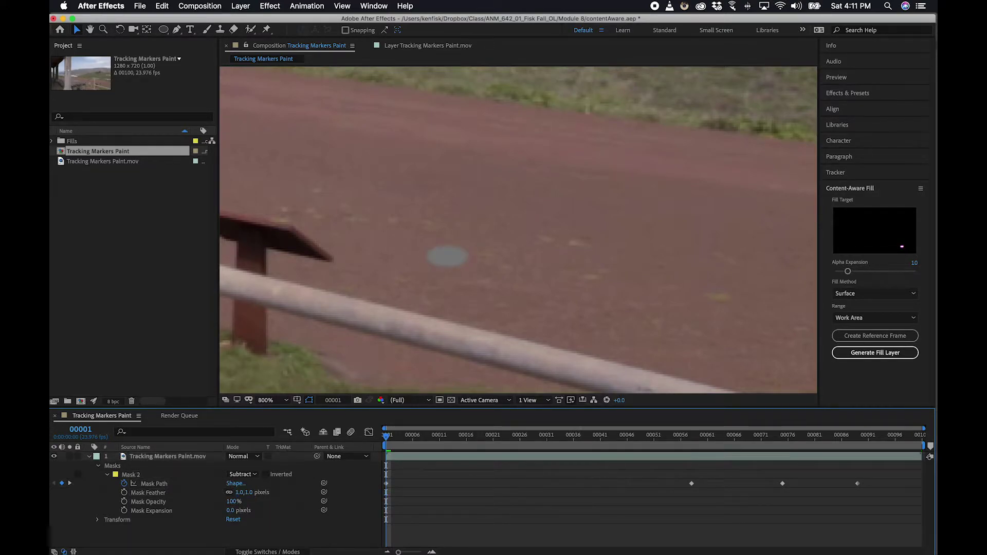
Step: Generate a Content-Aware Fill layer over the work area using the Edge Blend fill method
left_click(873, 293)
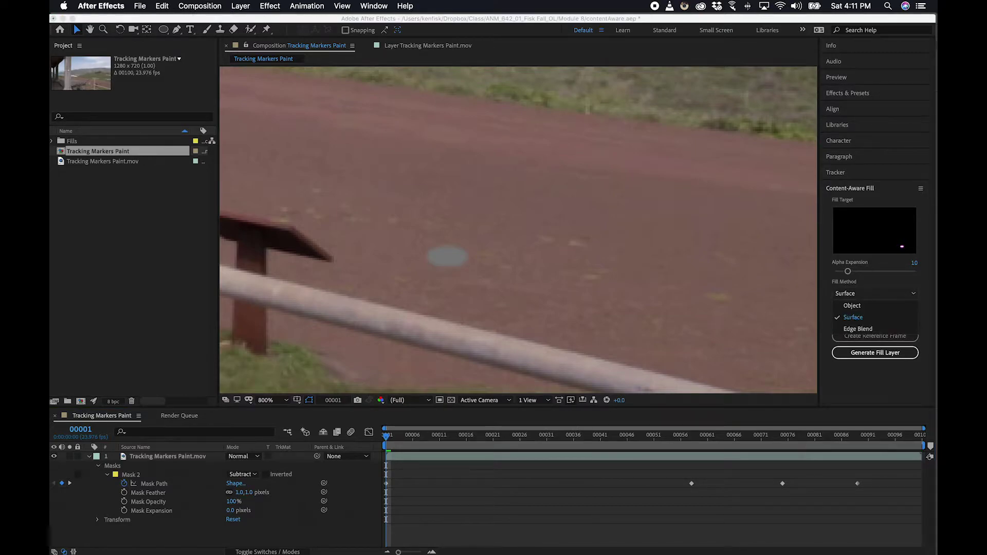
left_click(858, 328)
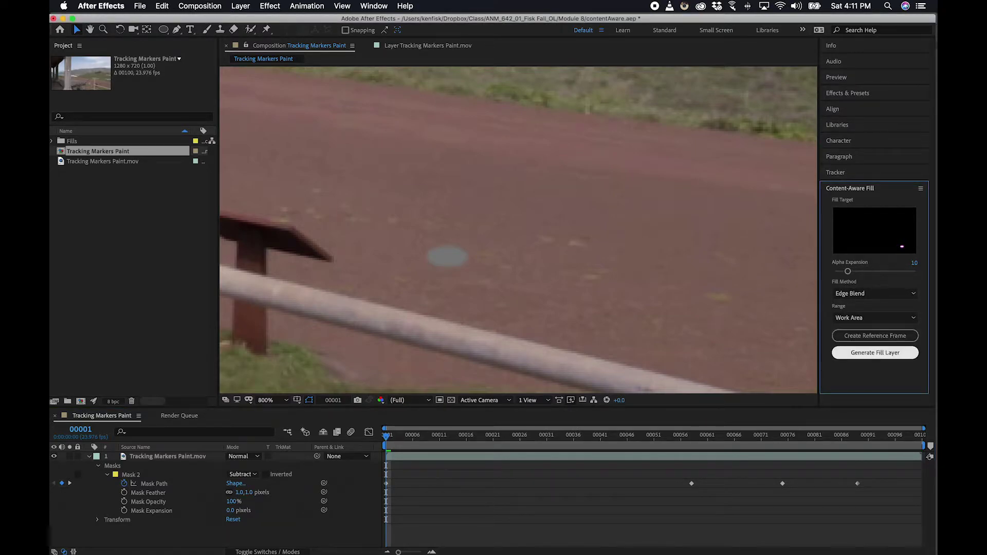
left_click(875, 353)
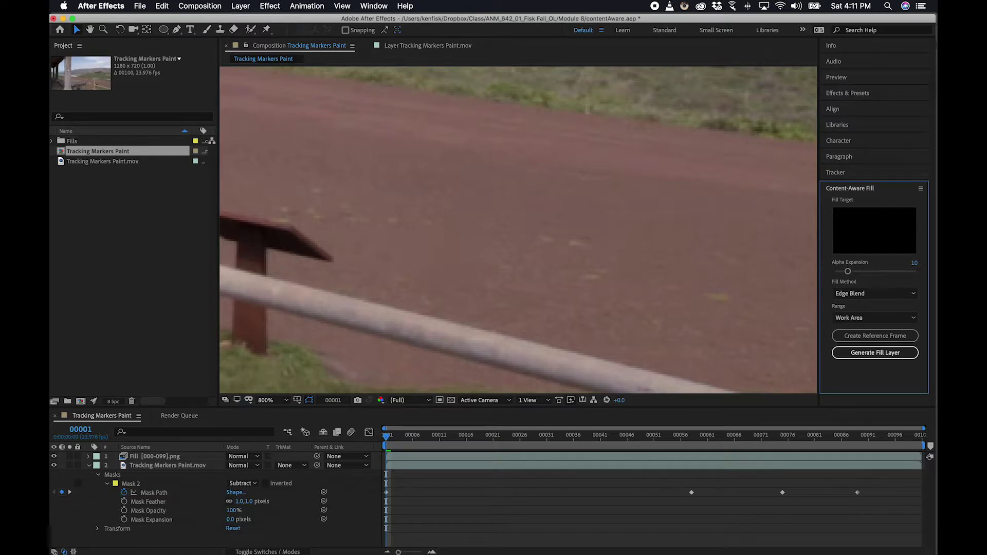
Step: Play the clip to inspect the Edge Blend fill close up around the path marker, and return to the first frame
scroll(370, 262, "up", 1)
key("v")
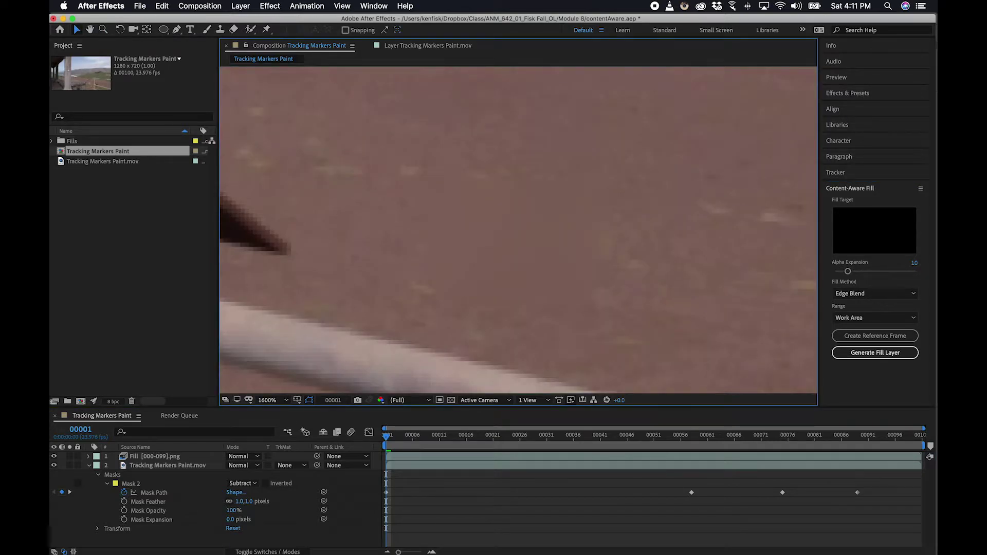
key("space")
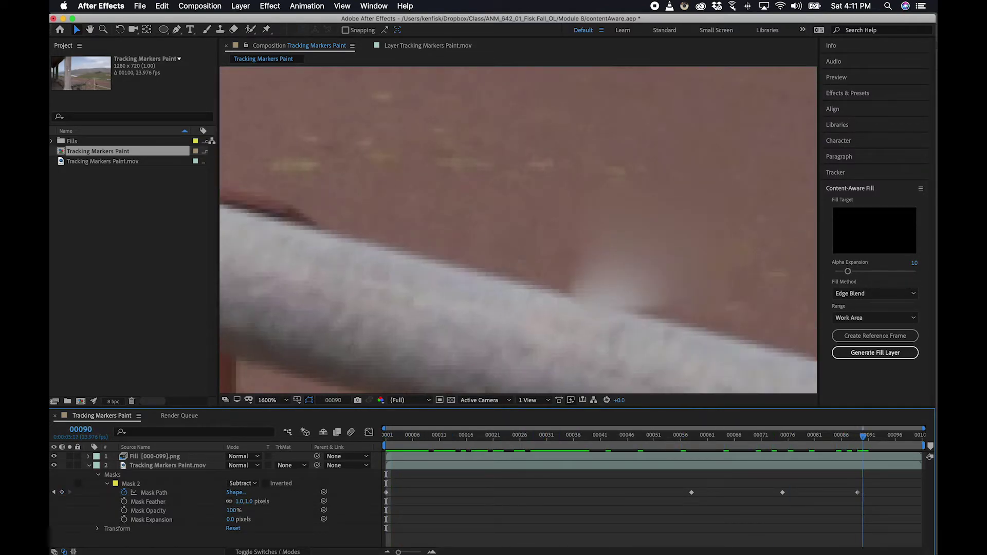
left_click_drag(777, 436, 386, 436)
left_click_drag(591, 232, 445, 194)
Step: Undo the Edge Blend fill layer and the Mask Feather change on Mask 2
key("z")
key("super+z")
key("super+z")
key("v")
scroll(518, 230, "left", 5)
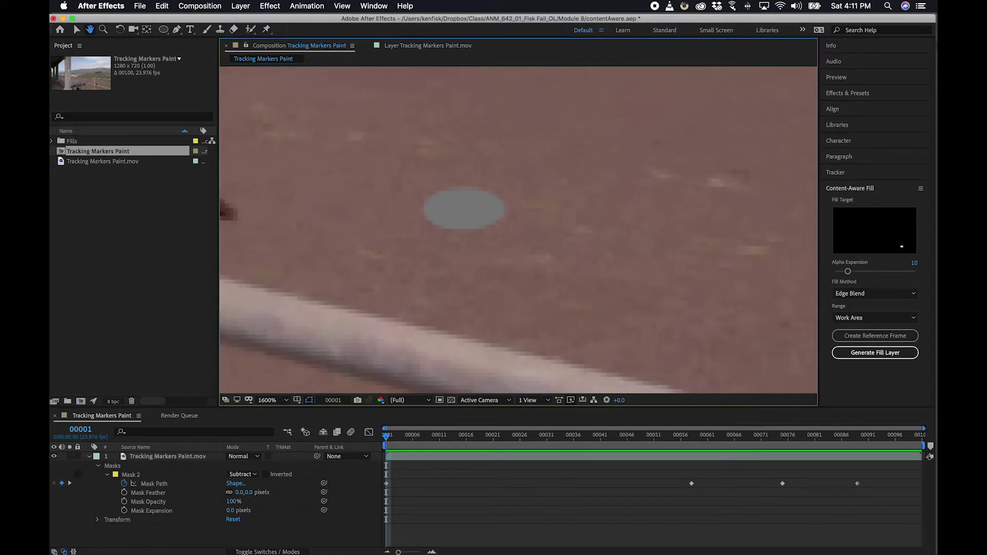
Step: Create a Content-Aware Fill reference frame at frame 00001 and switch back from Photoshop to After Effects
left_click(131, 475)
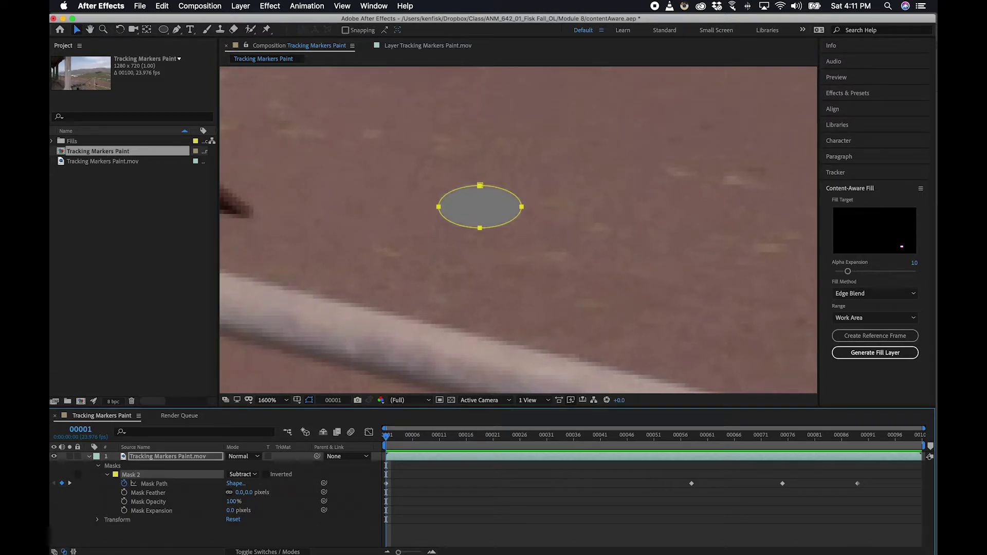
key("space")
key("space")
left_click(875, 335)
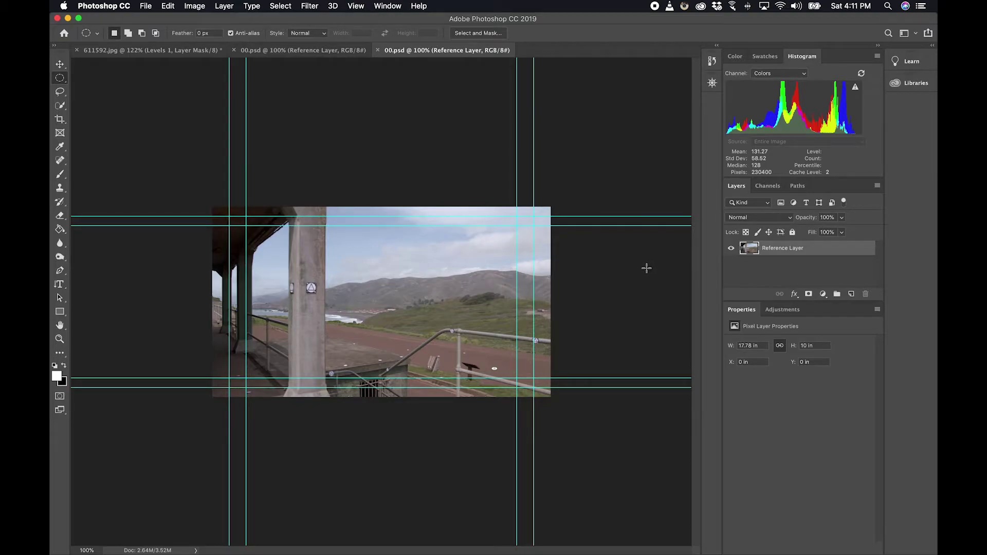
key("super+Tab")
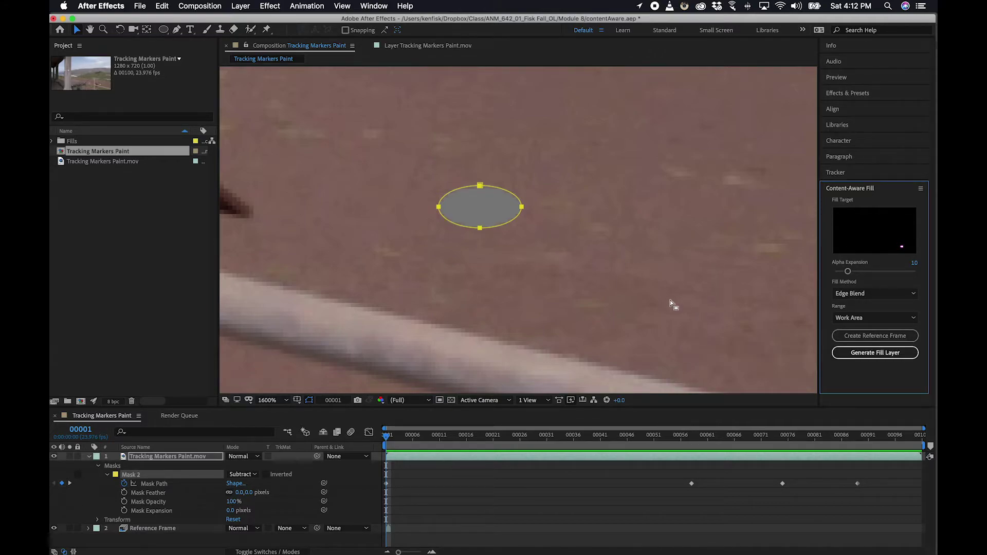
Step: Generate a fill layer over the work area with the Object method and an Alpha Expansion of 20
scroll(515, 247, "down", 1)
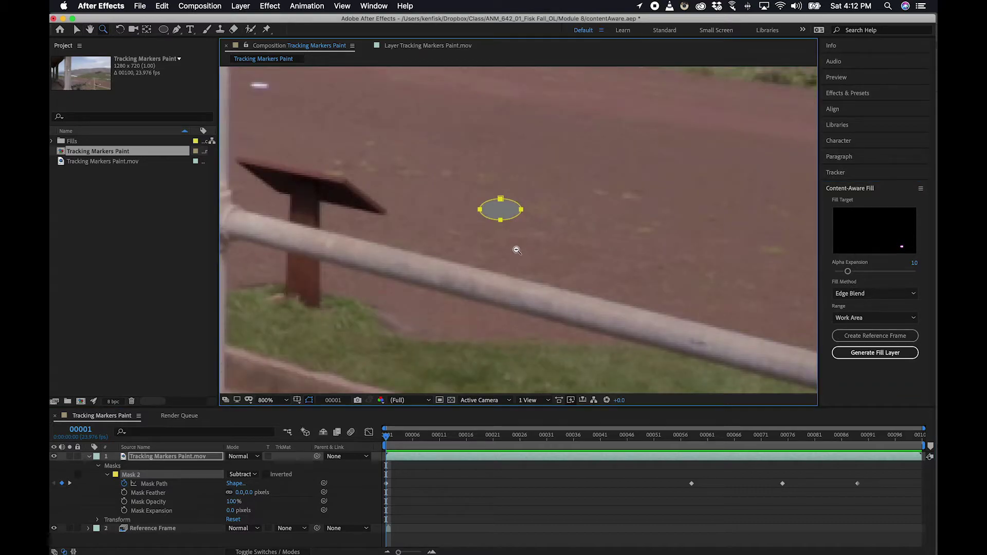
left_click_drag(423, 436, 387, 436)
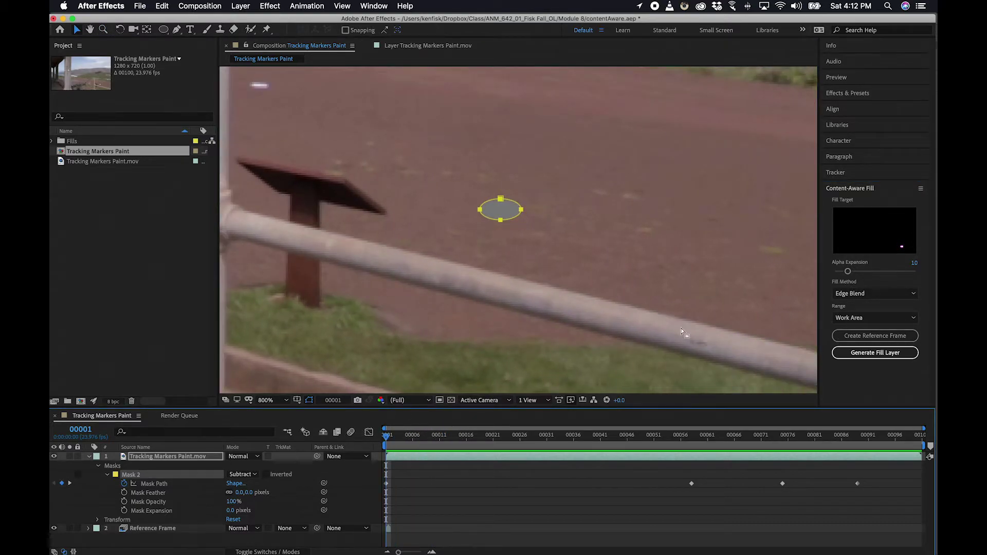
left_click(900, 294)
left_click(874, 306)
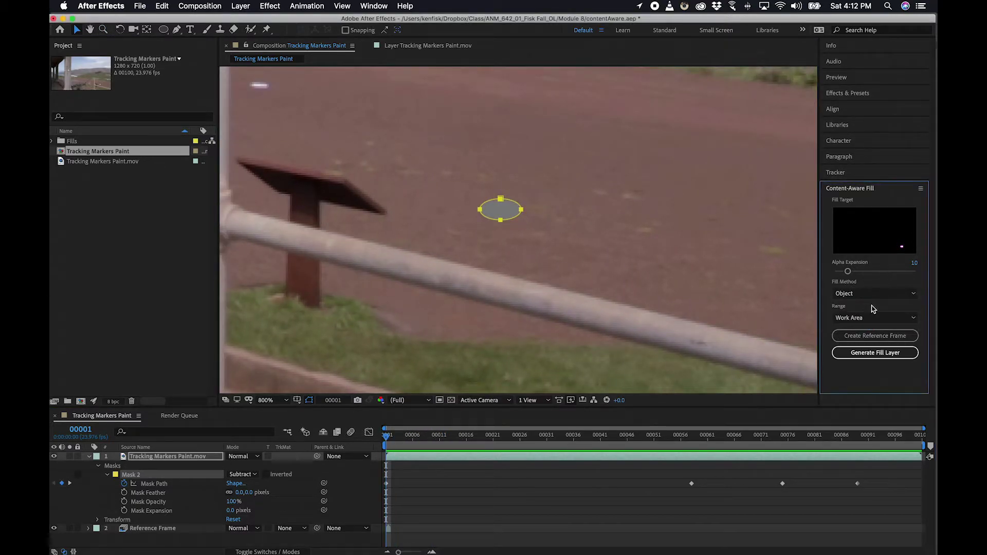
mouse_move(847, 271)
left_mouse_down()
mouse_move(874, 276)
mouse_move(851, 279)
mouse_move(859, 276)
left_mouse_up()
left_click(852, 352)
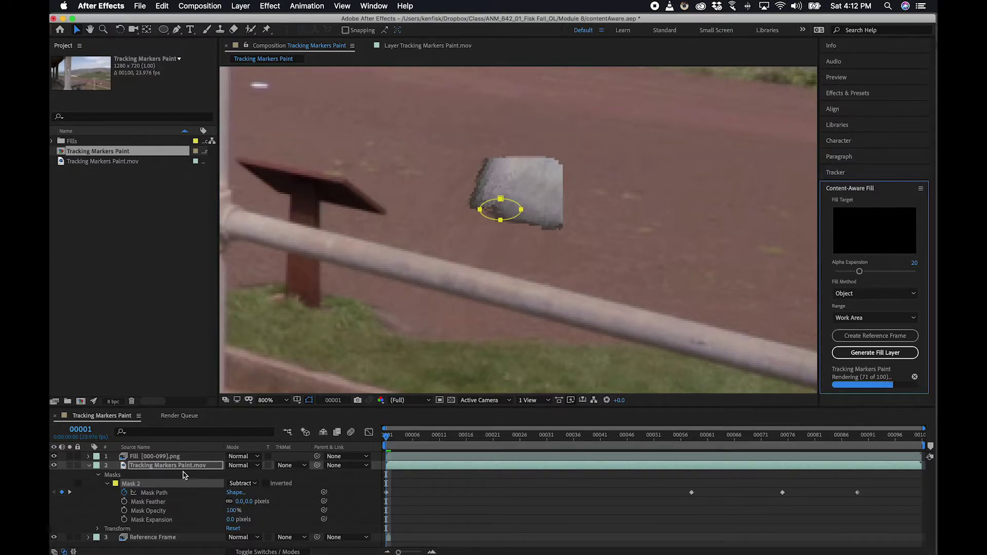
Step: Delete the Object-method fill layer and the Reference Frame layer
left_click(157, 455)
key("Delete")
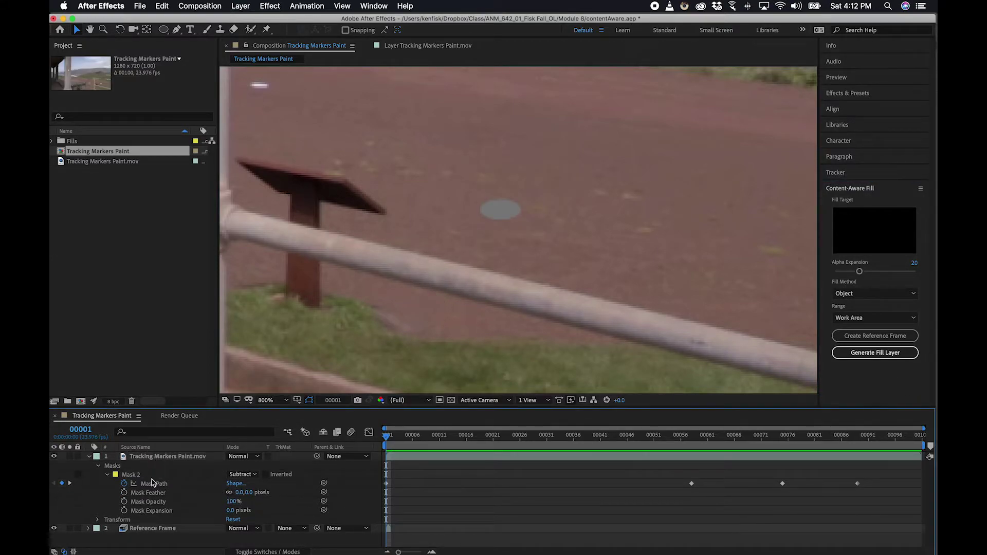
left_click(153, 528)
key("Delete")
Step: Set the Mask Feather of Mask 2 to 1 pixel
left_click(143, 475)
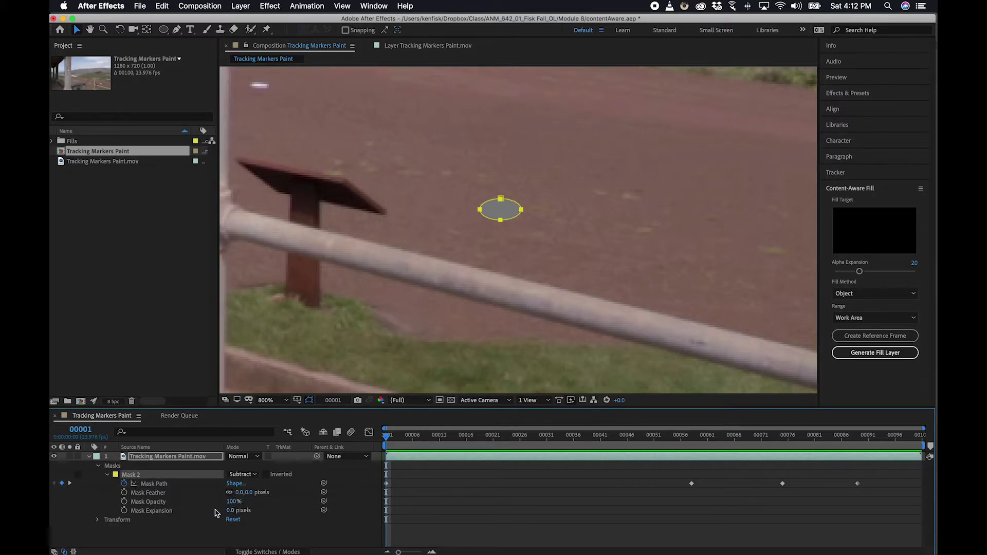
left_click(240, 493)
type("1")
left_click(220, 531)
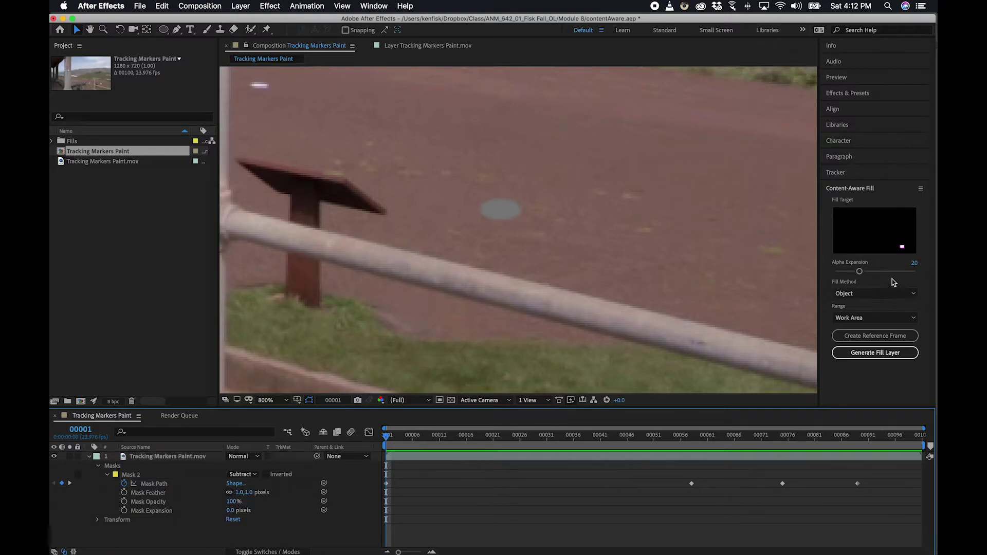
Step: Set the Alpha Expansion to 10 and generate a work-area fill layer with the Edge Blend method
left_click(915, 263)
type("10")
key("Return")
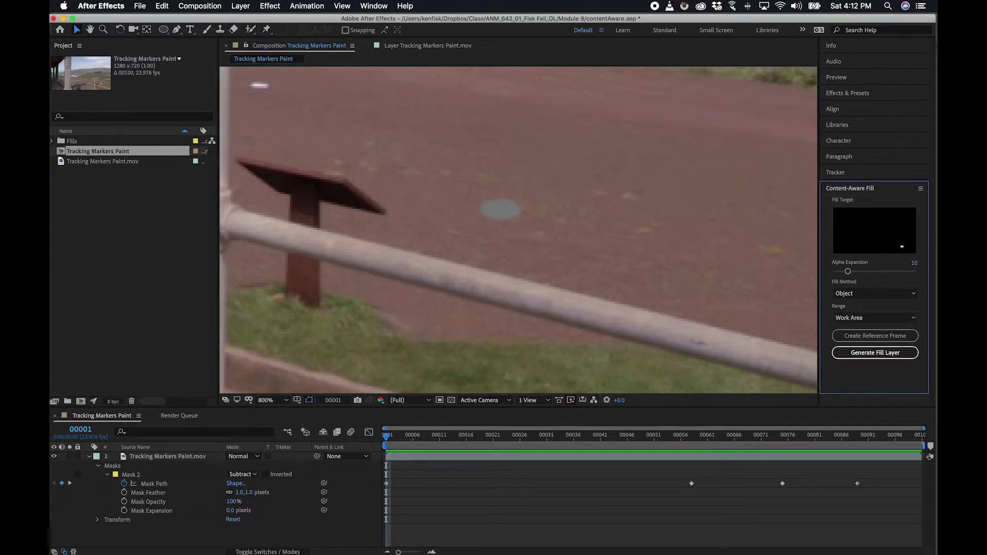
left_click(873, 293)
left_click(858, 329)
mouse_move(386, 436)
left_mouse_down()
mouse_move(412, 435)
mouse_move(386, 436)
left_mouse_up()
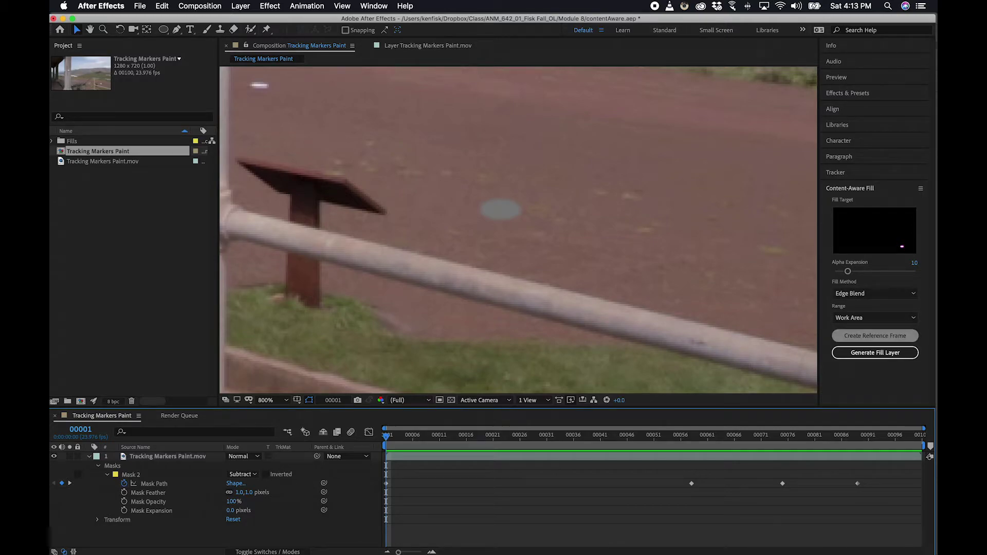
left_click(875, 353)
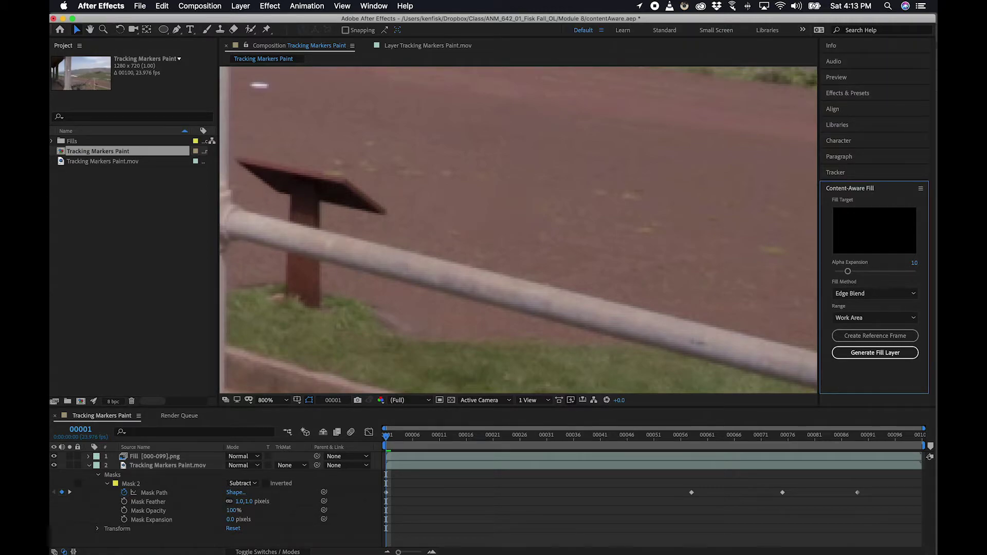
Step: Play through the new Edge Blend fill to check it, and delete its fill layer
key("space")
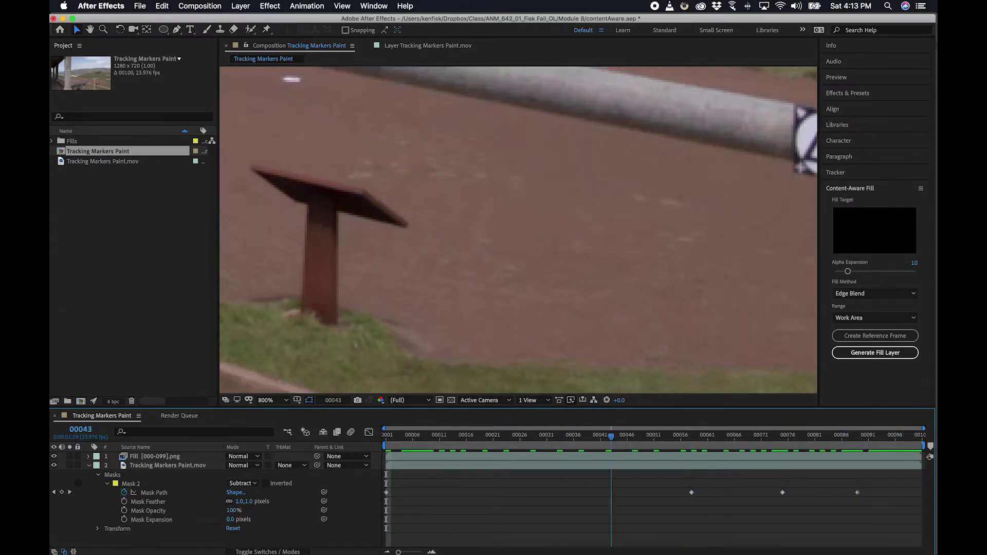
key("space")
left_click(89, 465)
left_click(155, 456)
key("Delete")
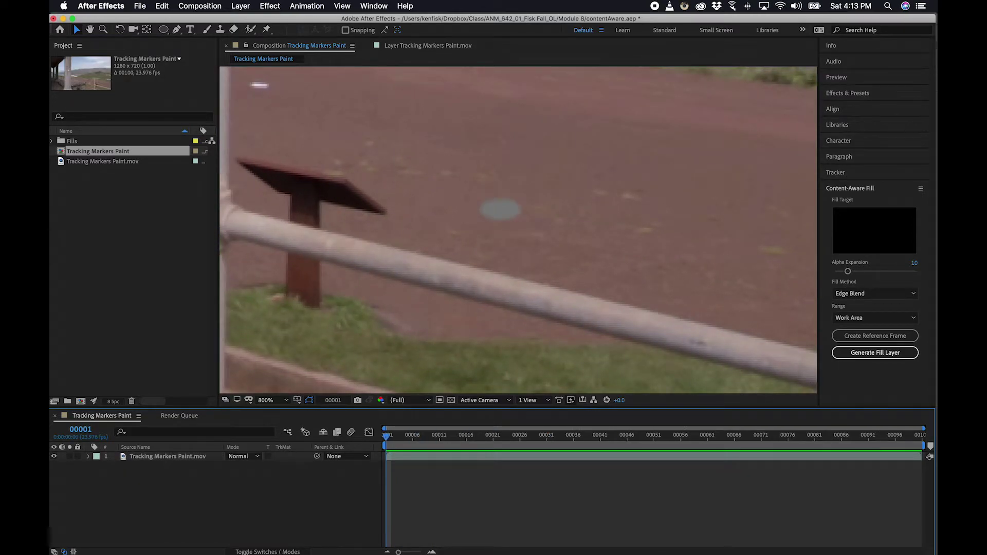
Step: Delete Mask 2 from the Tracking Markers Paint.mov layer
scroll(518, 230, "left", 5)
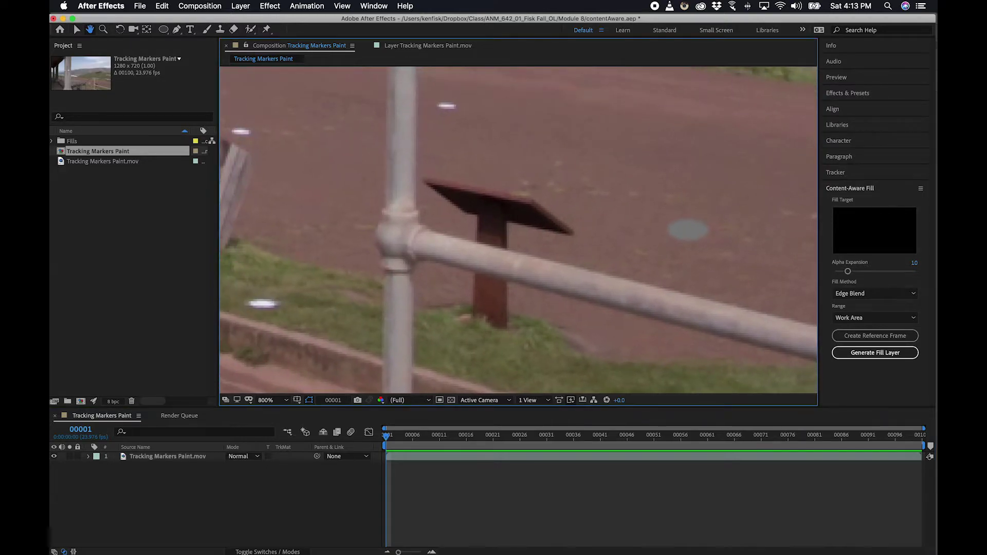
left_click(88, 456)
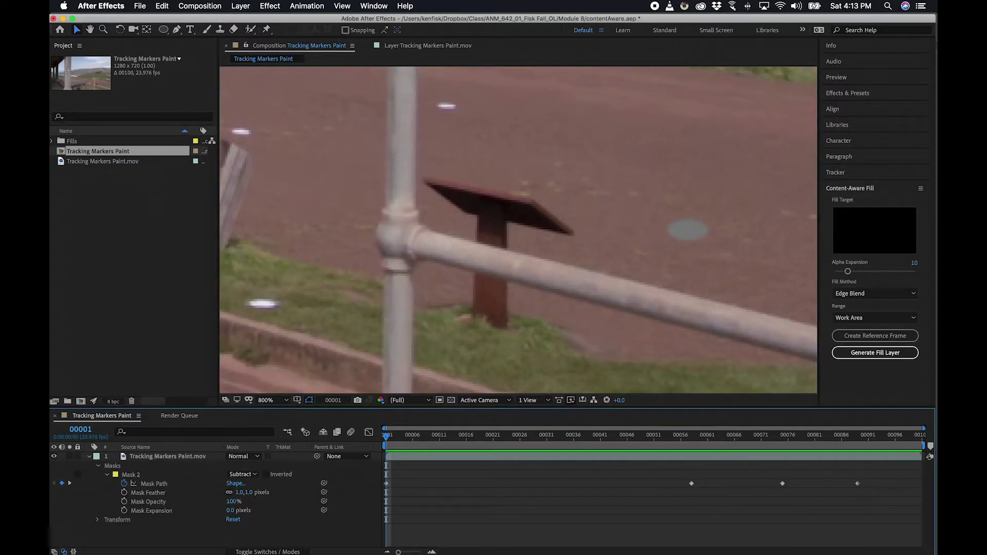
left_click(133, 475)
key("Delete")
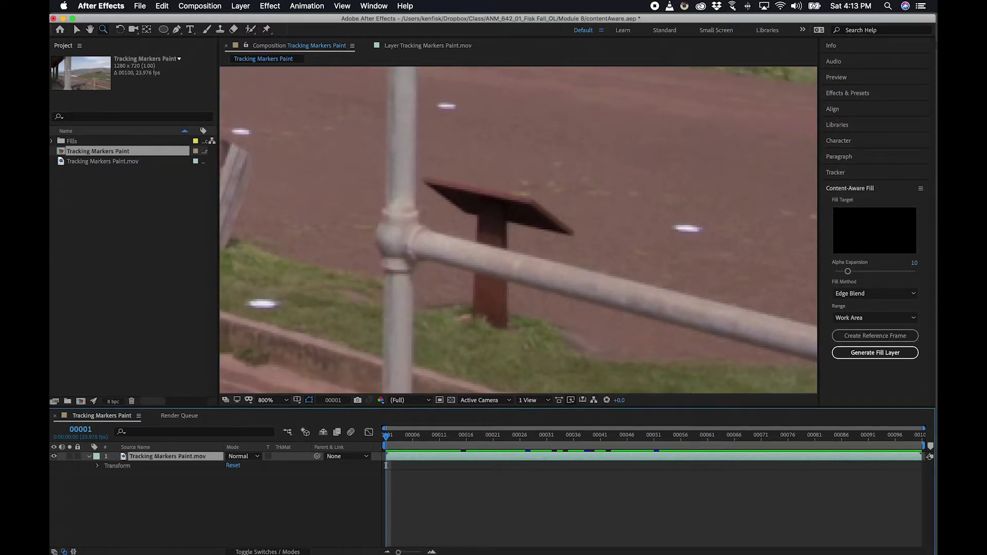
Step: Draw a rectangular mask around the triangle marker on the front of the concrete pillar at frame 00001
scroll(518, 229, "down", 2)
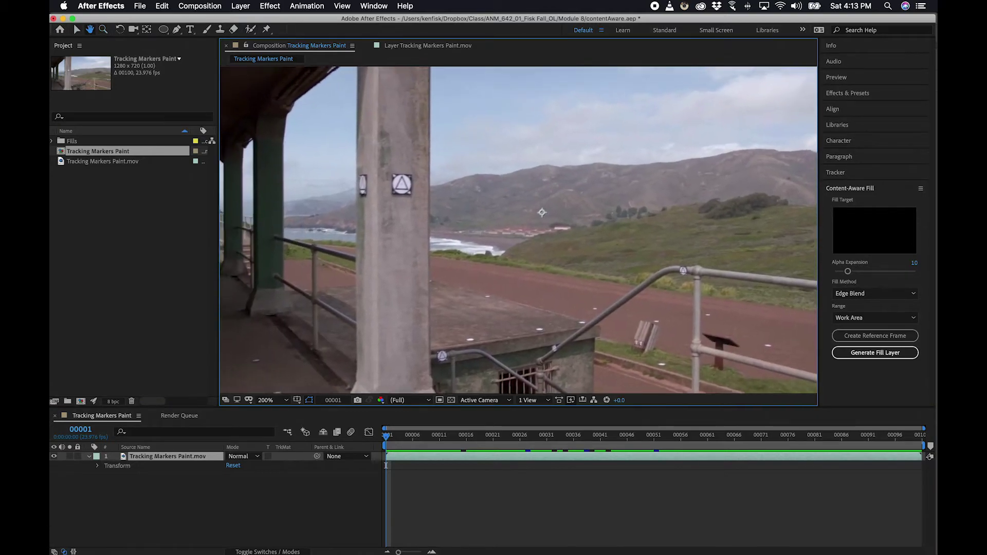
left_click_drag(518, 229, 527, 234)
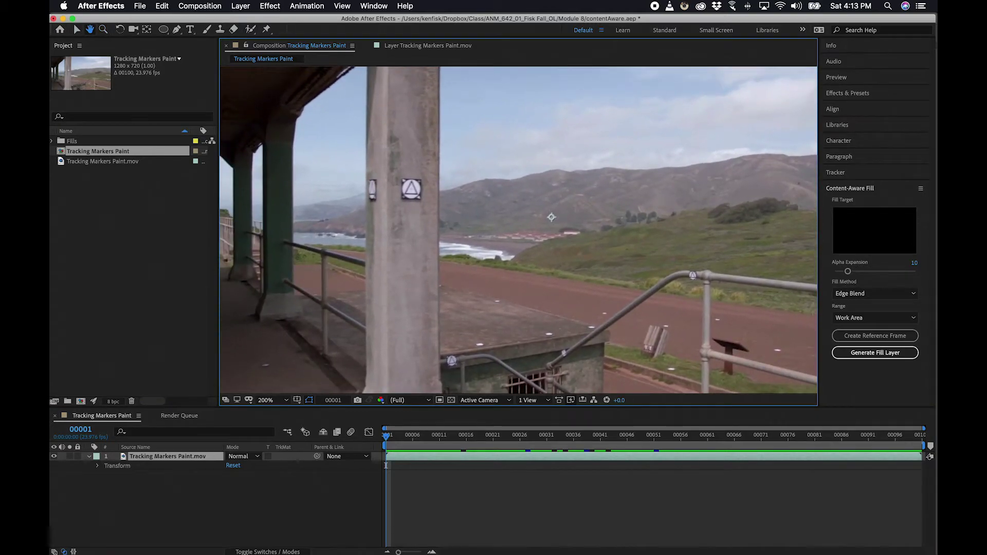
scroll(802, 289, "up", 1)
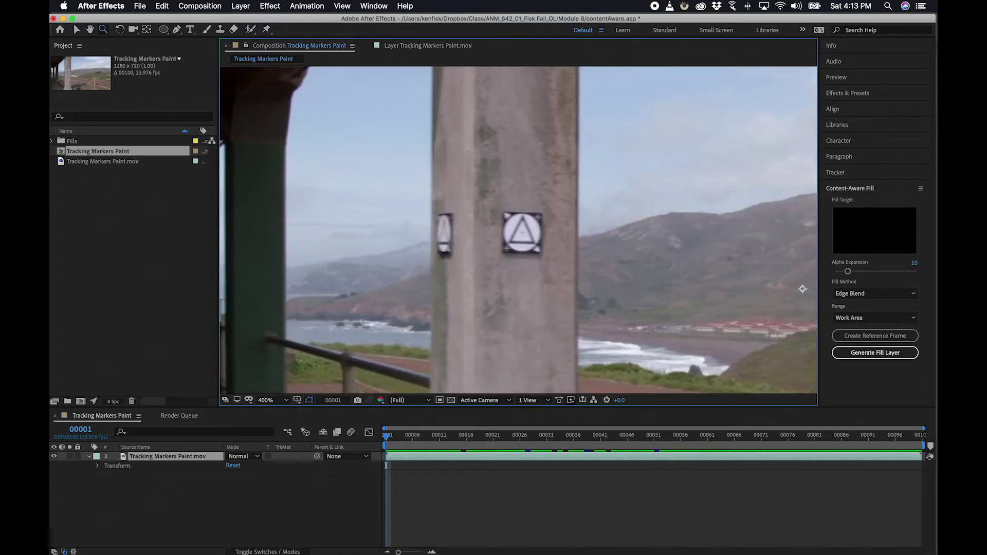
key("v")
key("backslash")
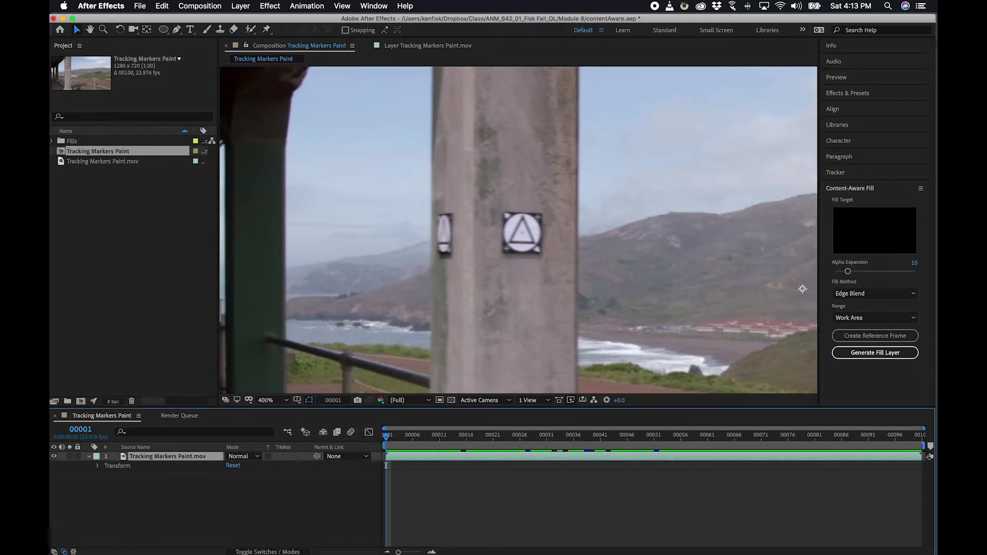
left_click(163, 29)
left_click(212, 29)
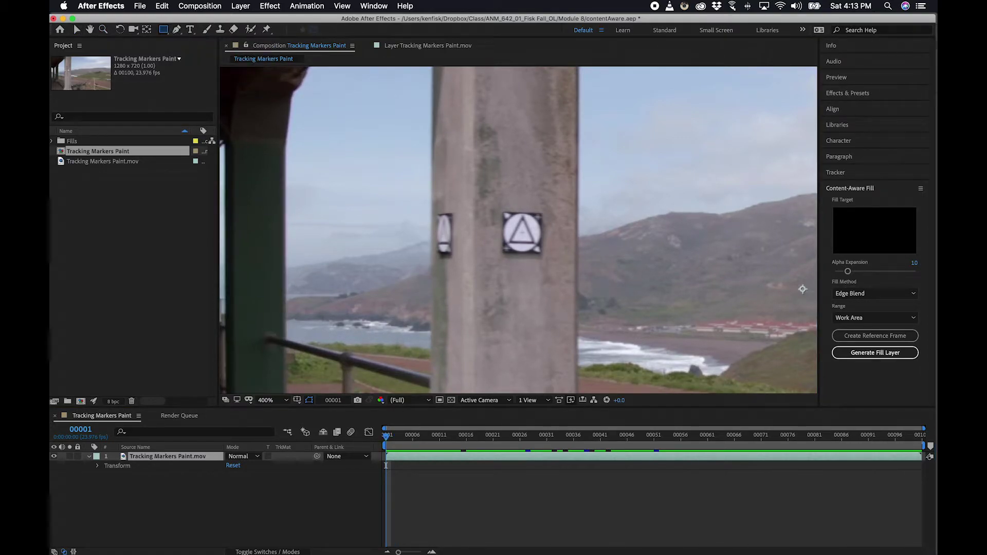
left_click_drag(492, 204, 553, 264)
Step: Keyframe the Mask Path of Mask 1 at frame 00001 and set its Mask Feather to 1 pixel
left_click(106, 474)
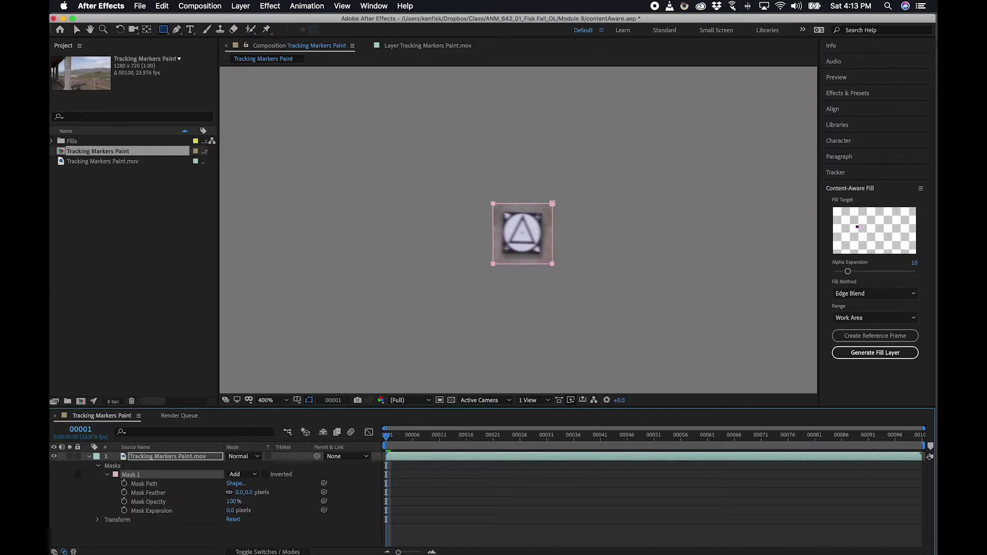
left_click(240, 492)
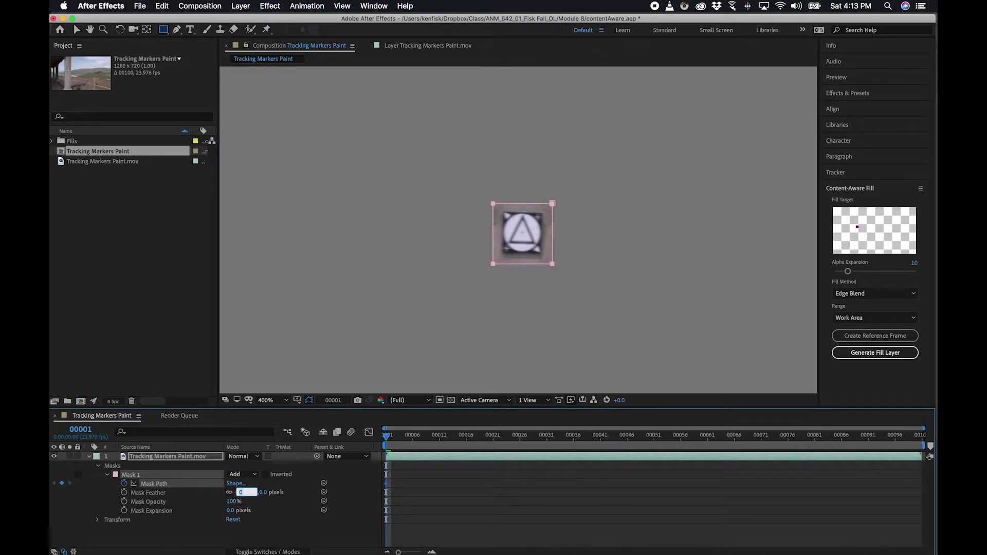
key("Return")
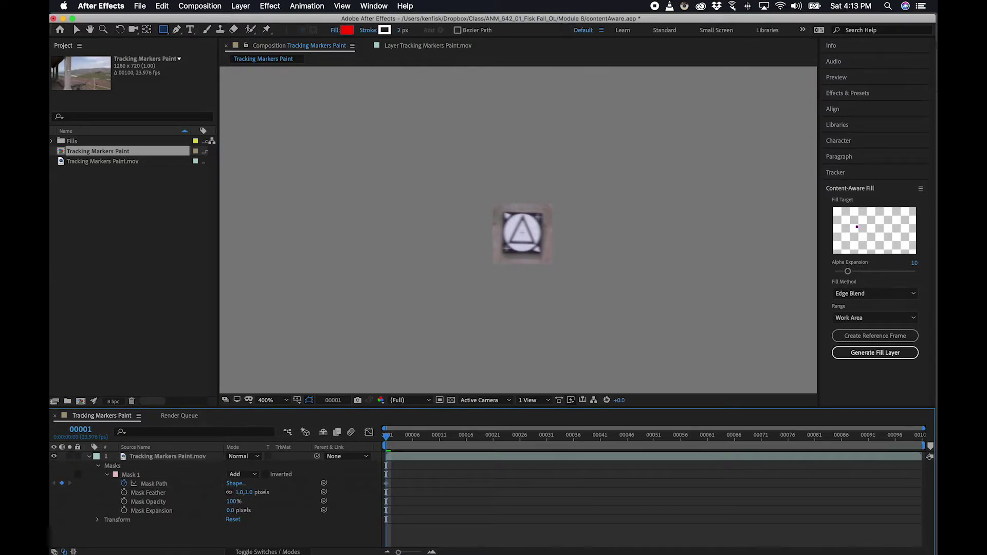
Step: Collapse the properties of Mask 1 and set its mask mode to Subtract
left_click(107, 474)
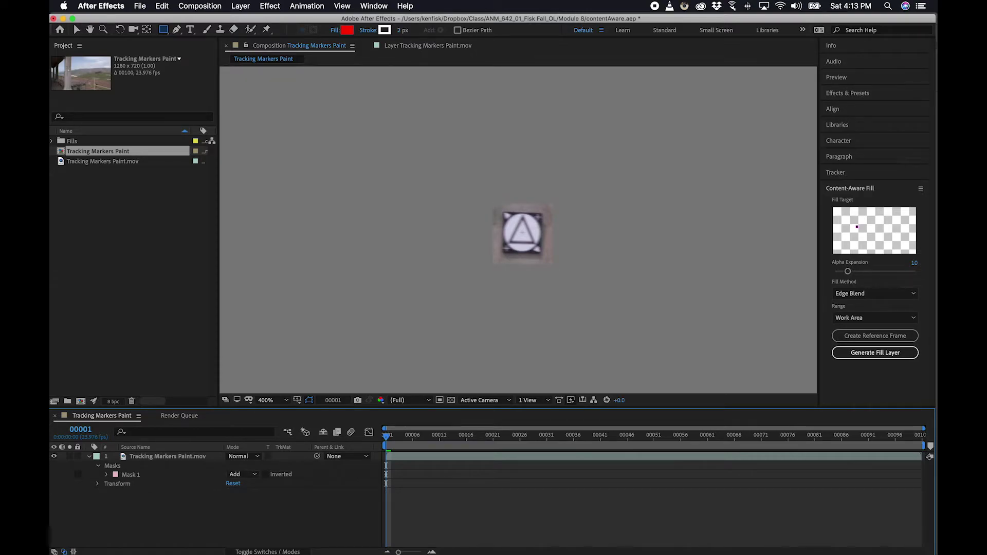
left_click(242, 474)
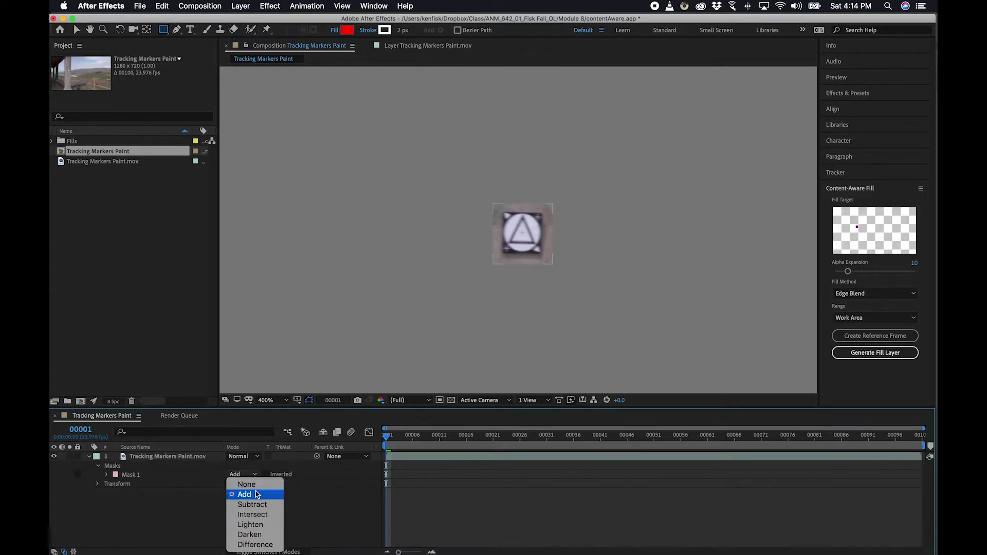
left_click(265, 506)
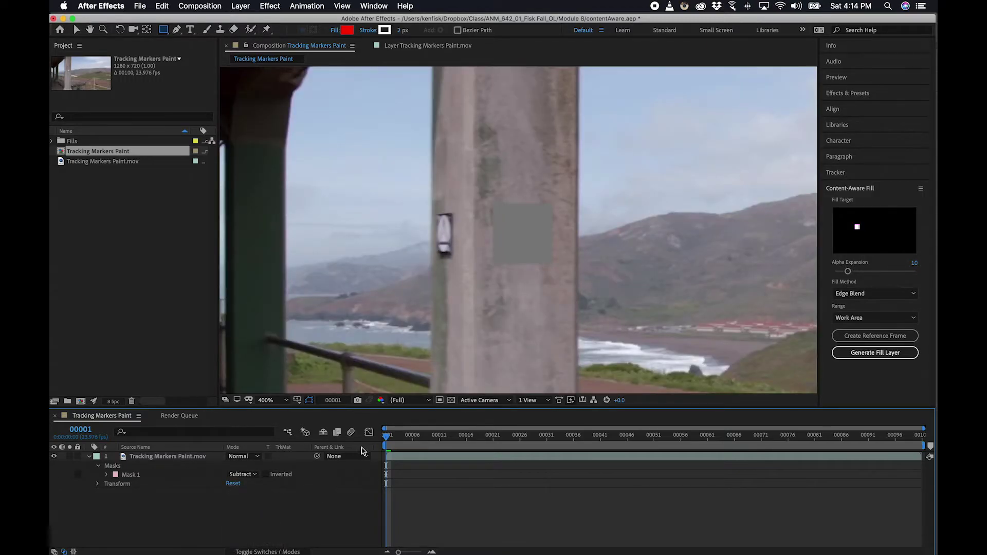
Step: At frame 00059, move Mask 1 over the pillar marker, extending it past the left edge of the footage
left_click_drag(390, 438, 699, 420)
left_click_drag(449, 233, 632, 206)
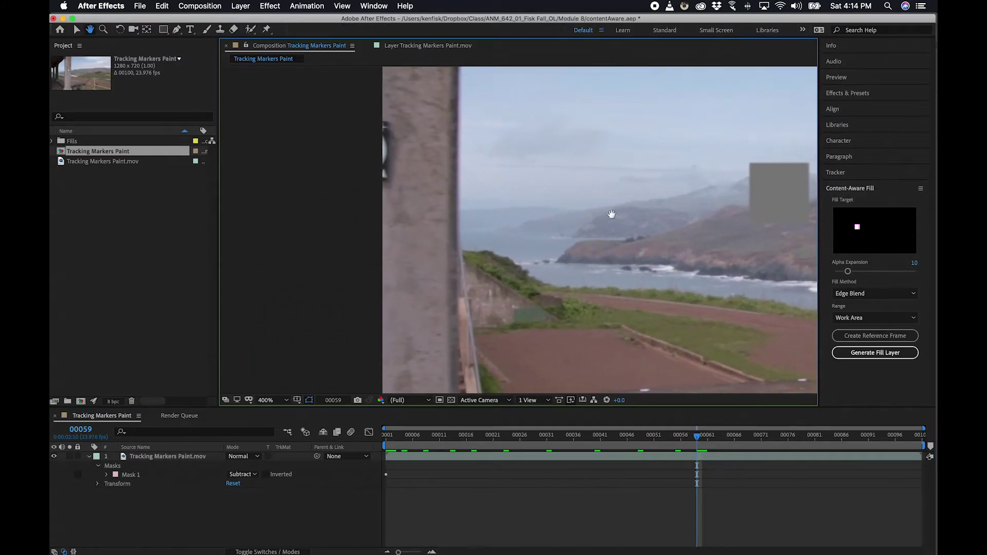
left_click(135, 473)
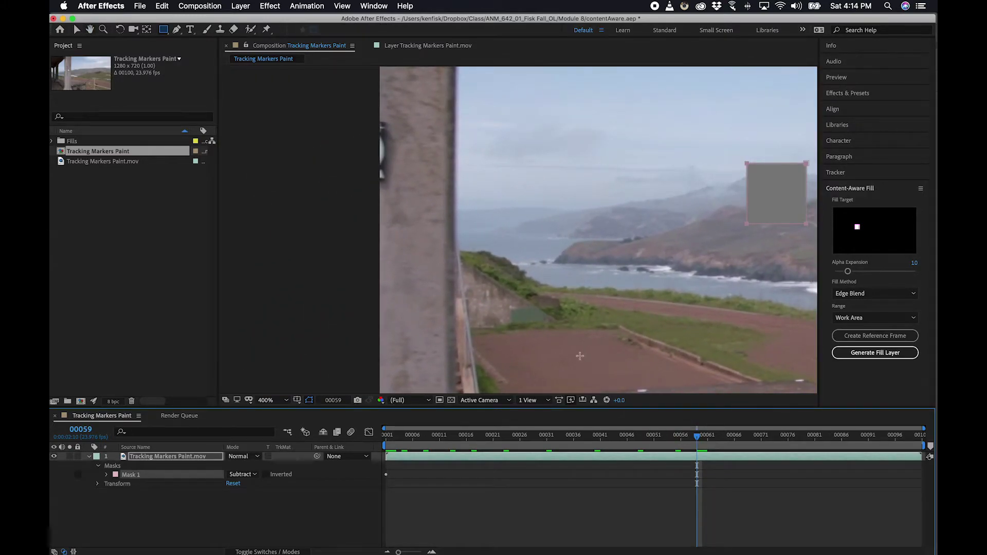
key("v")
double_click(745, 162)
left_click_drag(766, 178, 340, 137)
Step: At frame 00020, reposition and fit Mask 1 over the marker on the concrete pillar
left_click_drag(697, 437, 488, 451)
double_click(609, 147)
left_click_drag(620, 162, 643, 168)
key("Return")
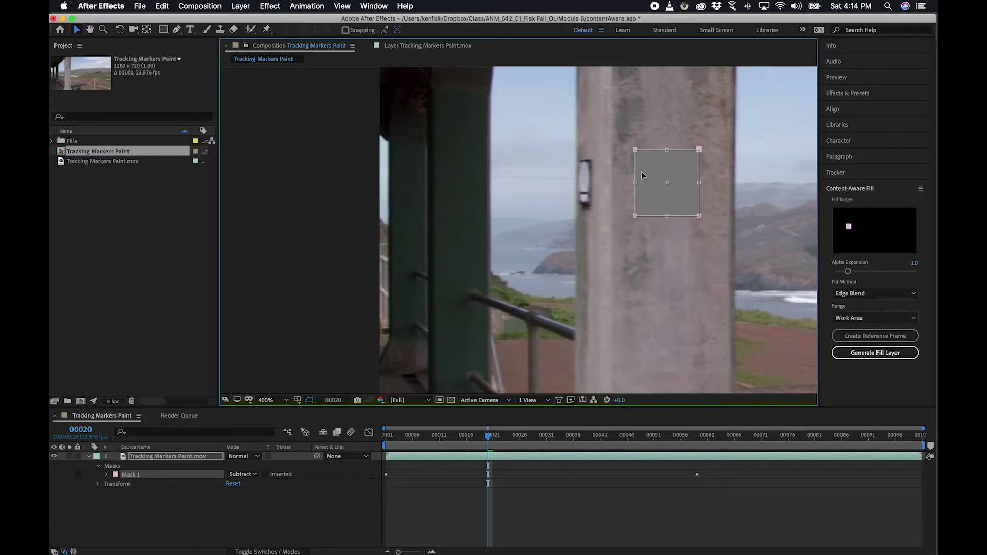
Step: Check the mask from frame 00001 and correct Mask 1 over the pillar marker at frame 00038
left_click_drag(488, 436, 363, 456)
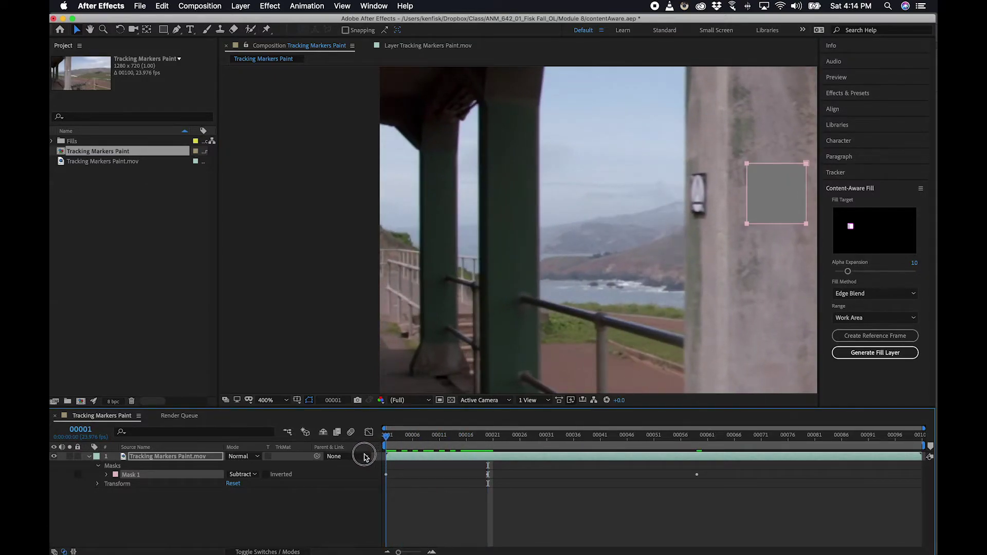
key("h")
left_click_drag(577, 276, 255, 286)
key("v")
left_click_drag(386, 436, 418, 442)
left_click_drag(527, 447, 586, 443)
key("h")
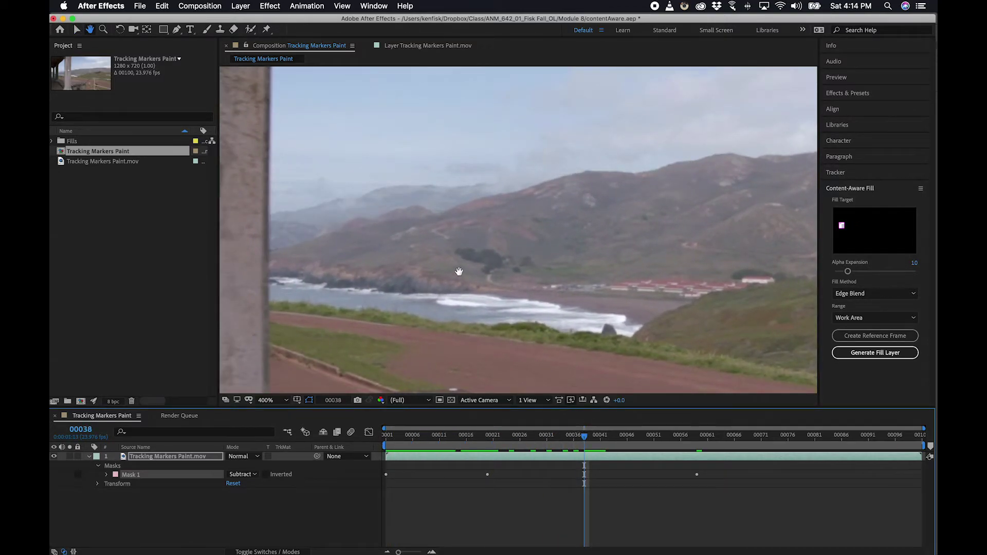
left_click_drag(461, 273, 685, 260)
left_click_drag(493, 224, 649, 244)
key("v")
left_click(599, 198)
left_click_drag(595, 194, 623, 195)
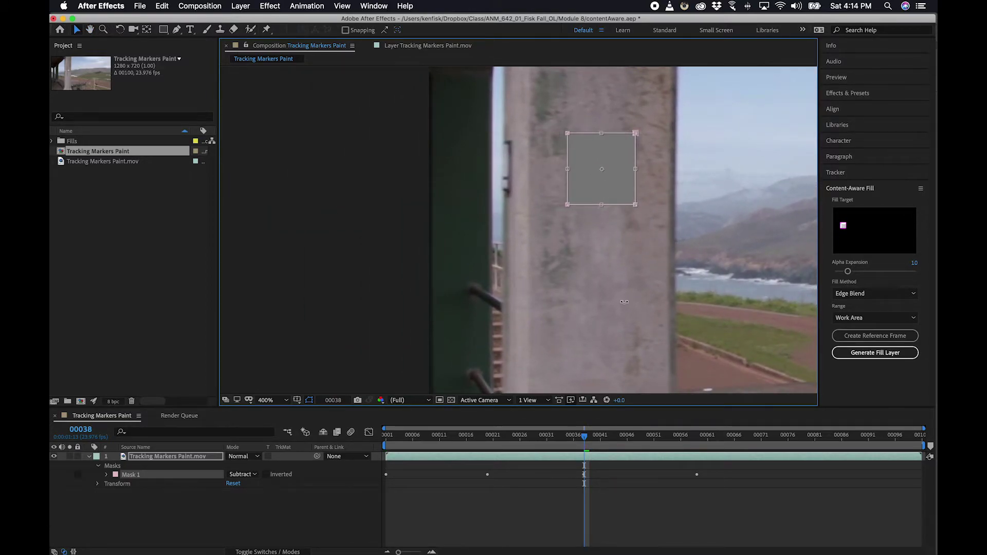
Step: At frame 00063, shift Mask 1 farther beyond the left edge of the footage to follow the departing marker
left_click_drag(586, 437, 683, 433)
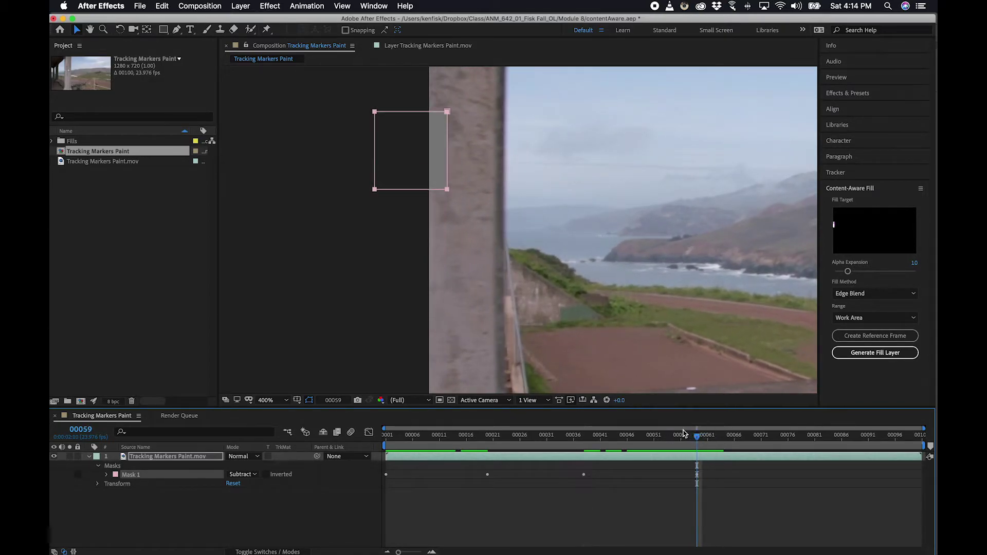
left_click(724, 438)
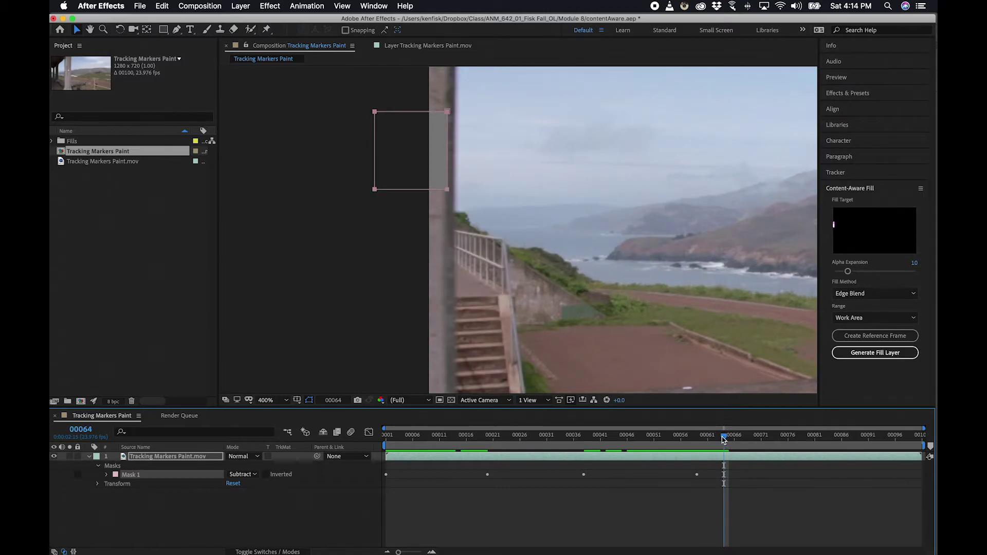
left_click_drag(724, 438, 718, 438)
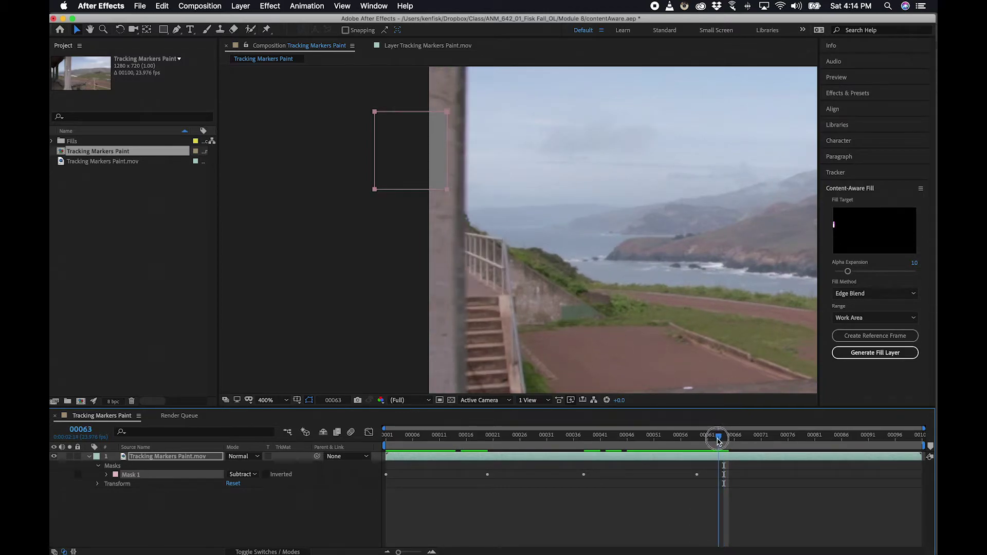
double_click(446, 187)
left_click_drag(438, 177, 415, 186)
Step: At frame 00051, nudge Mask 1 right and adjust its upper-left corner to cover the pillar marker
left_click_drag(721, 445, 653, 465)
left_click(513, 184)
key("Right")
key("Right")
key("Right")
key("Right")
key("Right")
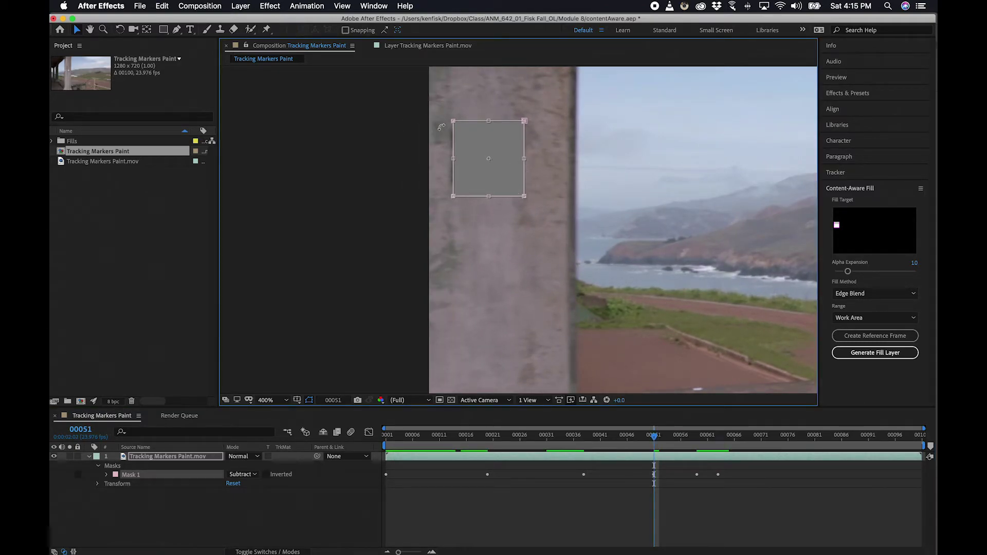
left_click_drag(453, 121, 445, 117)
Step: Return to frame 00001 and generate a Content-Aware Fill layer for the work area with the Edge Blend method
left_click_drag(653, 435, 373, 459)
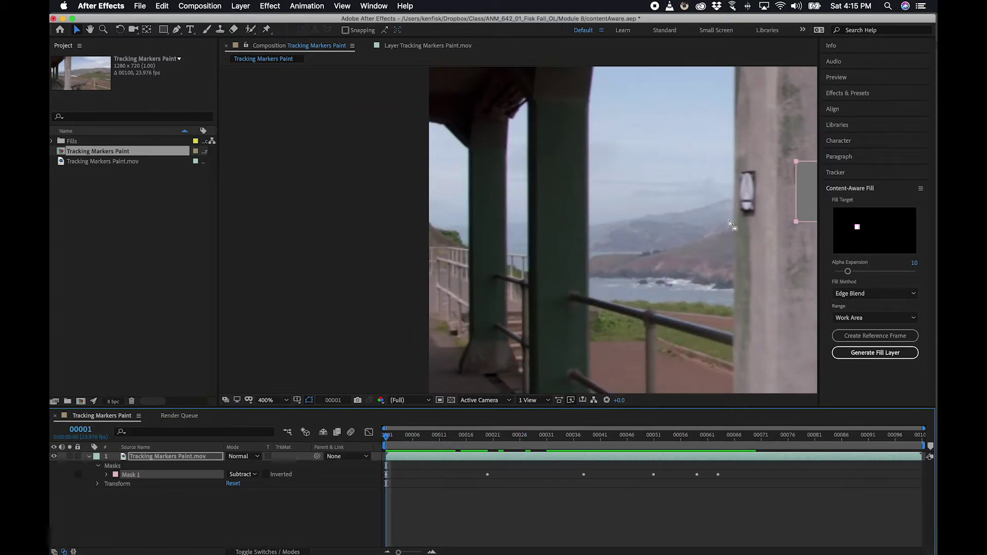
left_click_drag(637, 247, 470, 190)
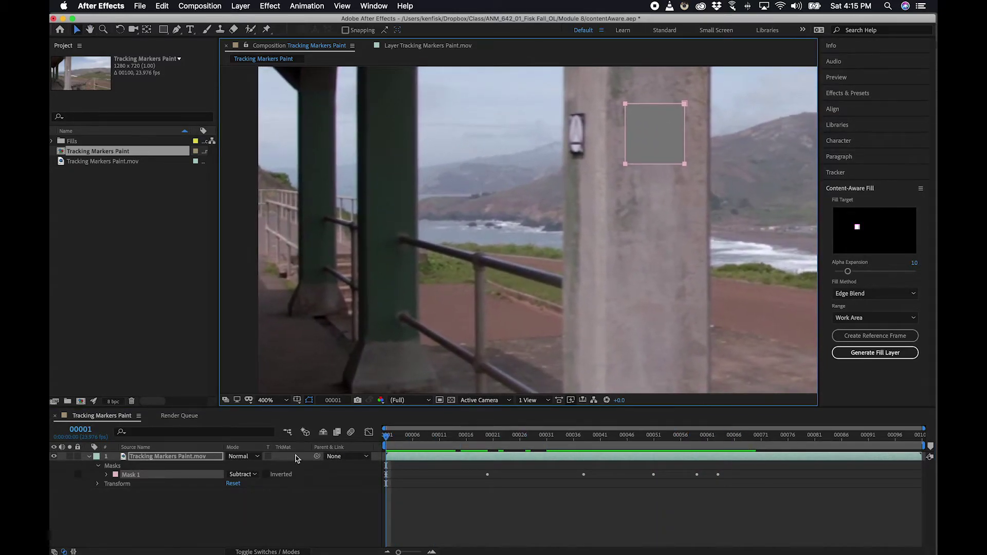
left_click(859, 353)
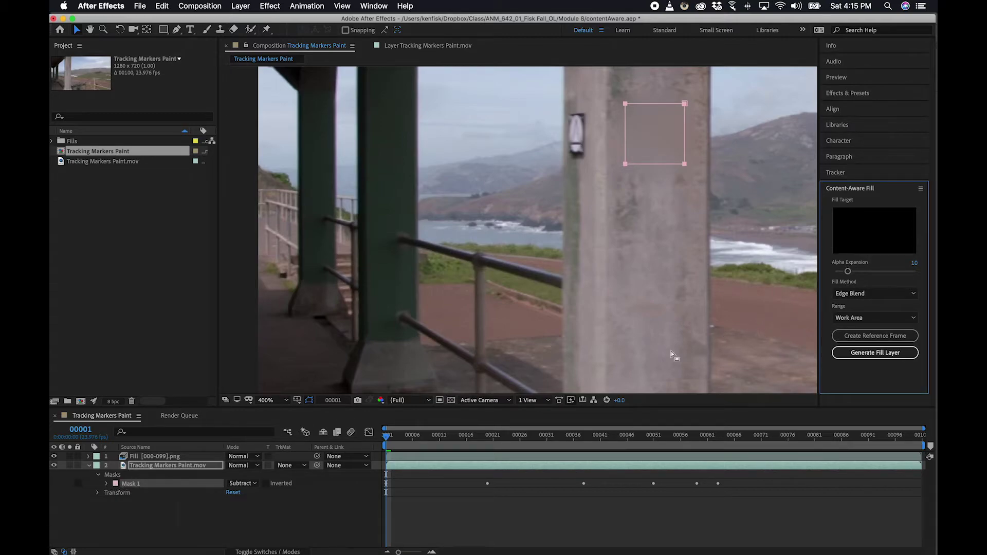
Step: Delete the Edge Blend fill layer and generate a replacement for the work area with the Object fill method
left_click(159, 456)
key("Delete")
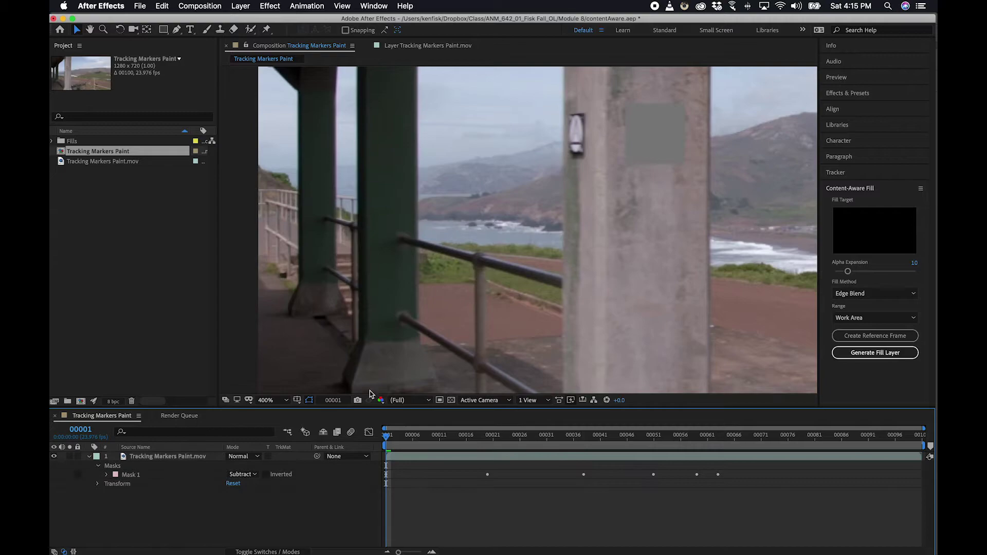
left_click(872, 293)
left_click(873, 309)
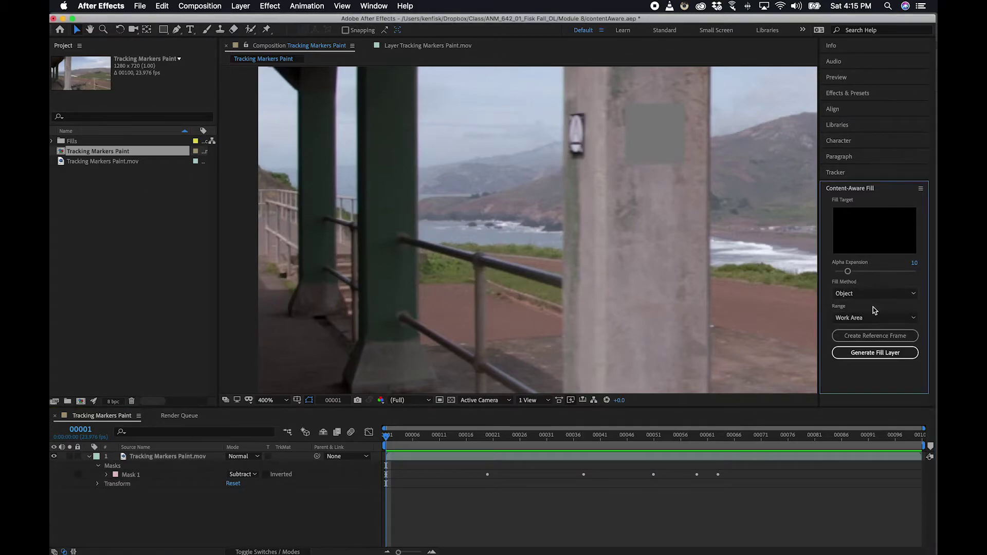
left_click(868, 353)
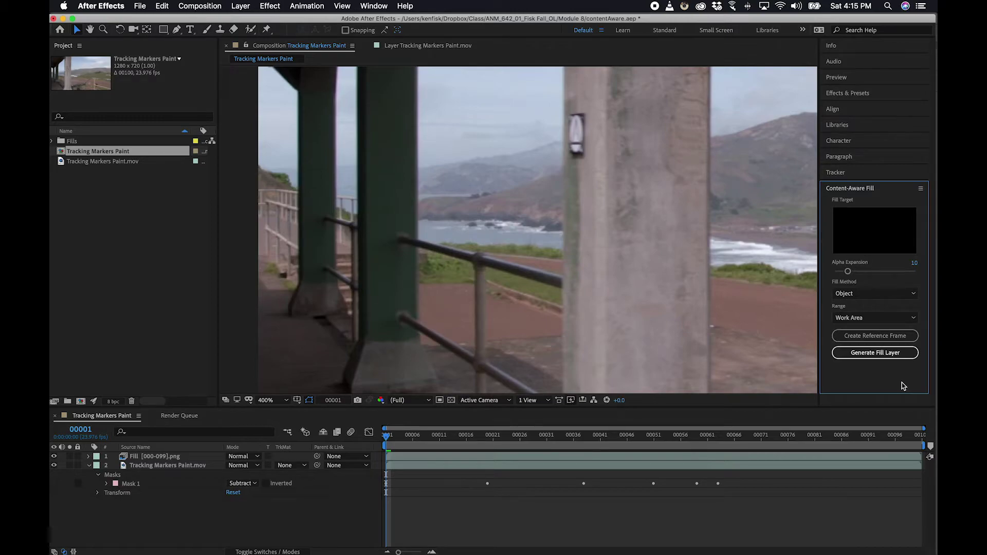
Step: Examine the Object fill inside the Mask 1 outline on the moving pillar between frames 00001 and 00033
left_click_drag(387, 441, 366, 426)
left_click(135, 484)
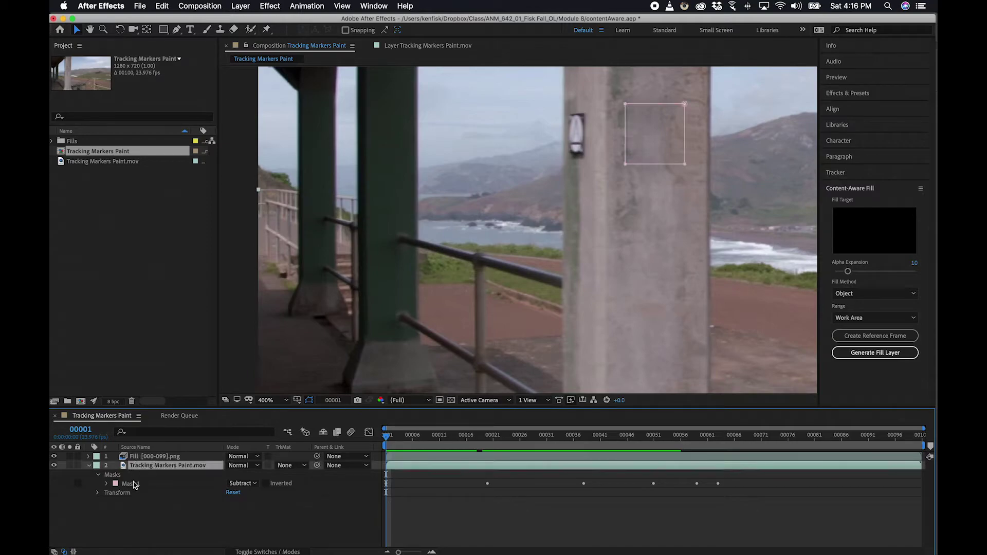
left_click(135, 484)
left_click_drag(388, 437, 563, 410)
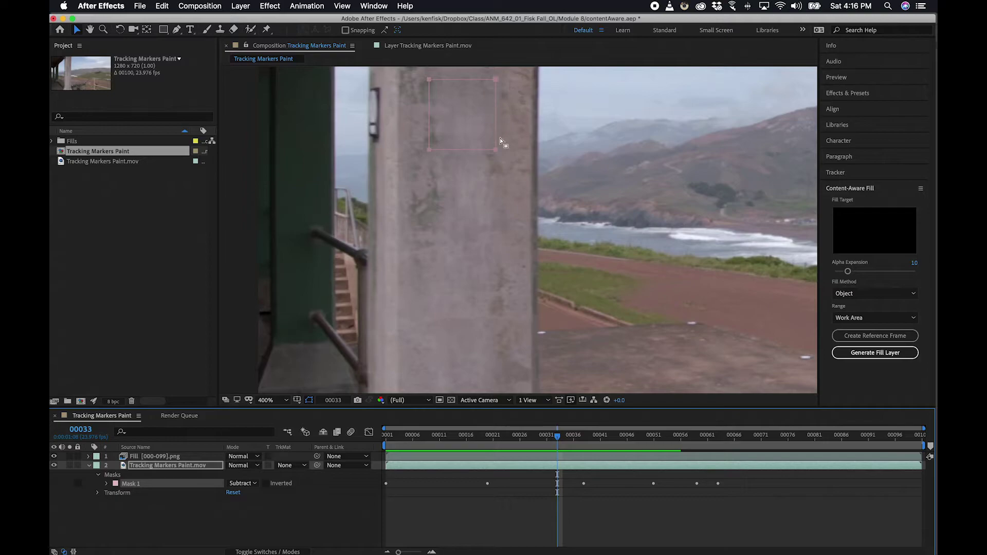
left_click_drag(555, 429, 383, 436)
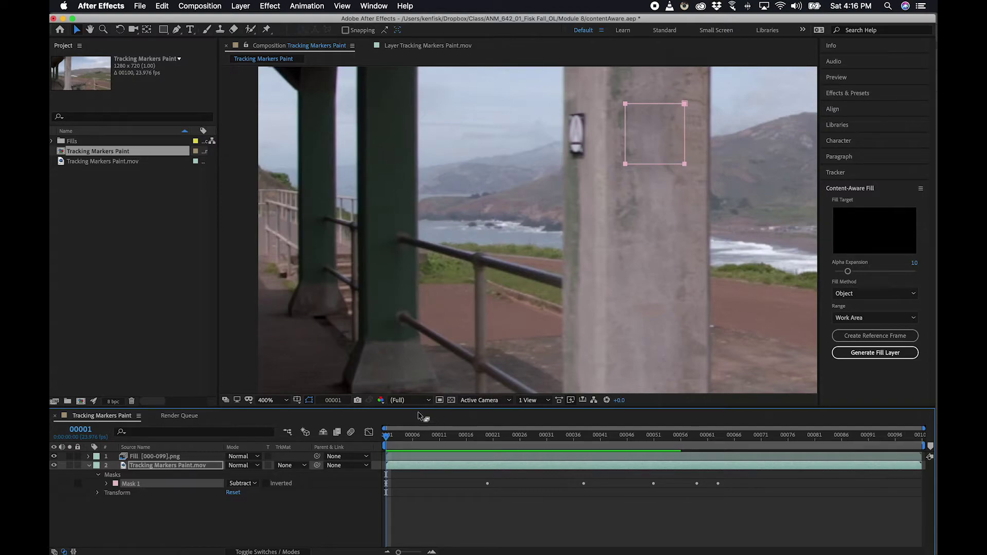
left_click_drag(389, 437, 557, 437)
scroll(591, 237, "up", 5)
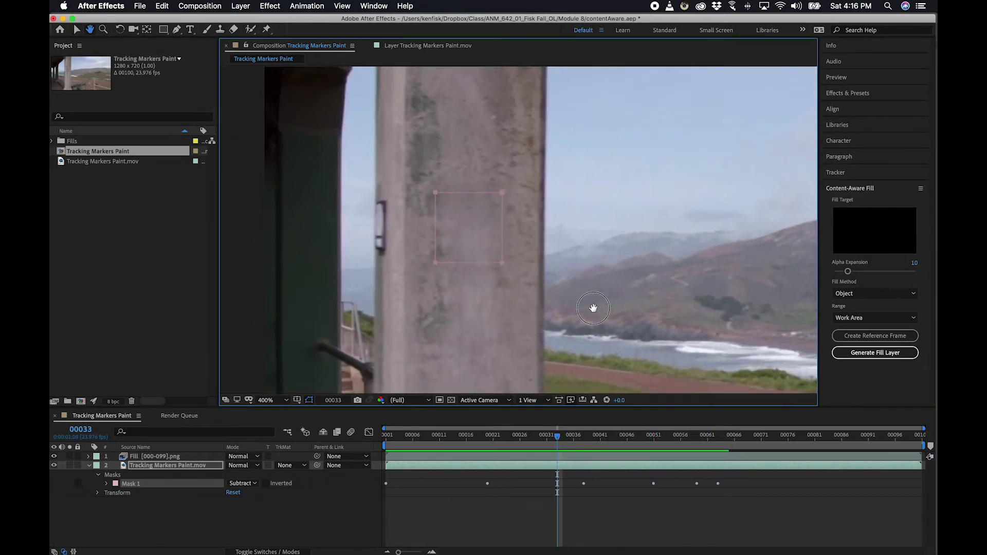
left_click_drag(562, 438, 386, 435)
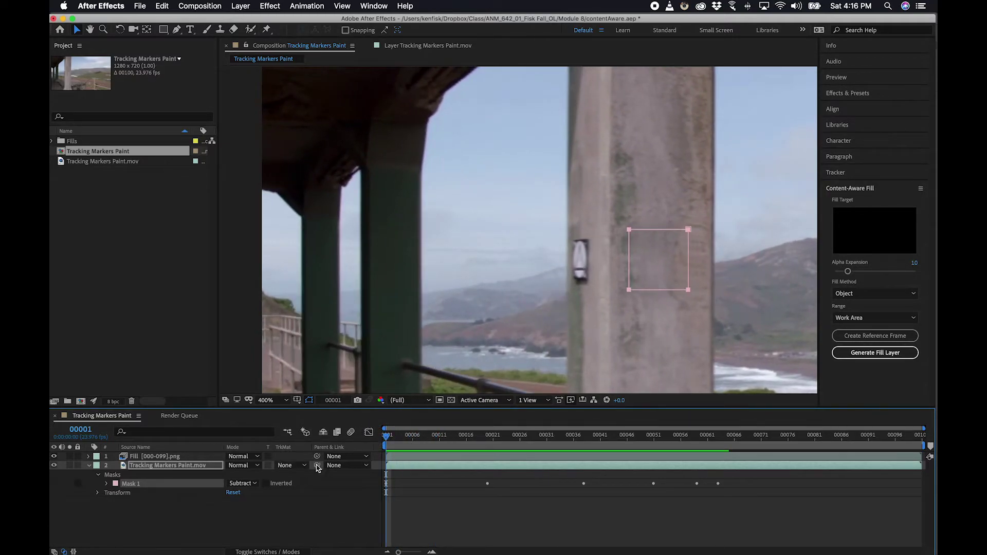
left_click_drag(387, 436, 371, 452)
double_click(628, 289)
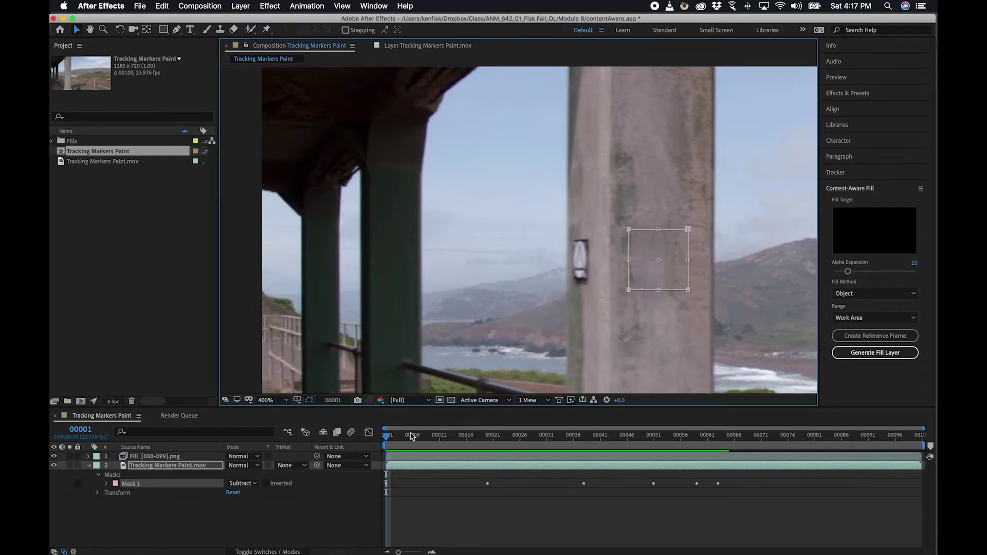
left_click_drag(387, 436, 505, 437)
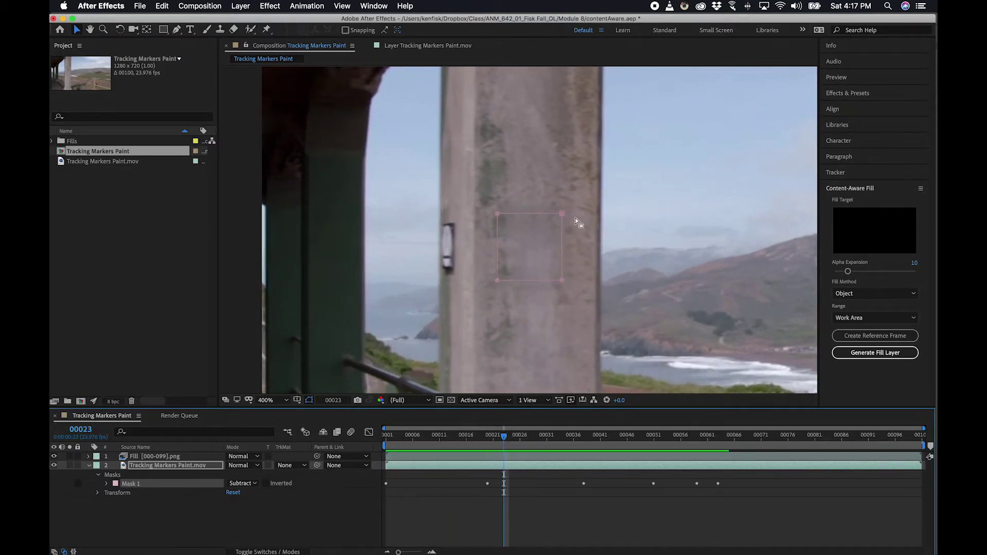
Step: Delete the fill layer and Mask 1 to clear the composition for the triangle marker on the metal railing
left_click_drag(601, 256, 531, 133)
left_click_drag(621, 244, 441, 225)
left_click_drag(532, 250, 584, 188)
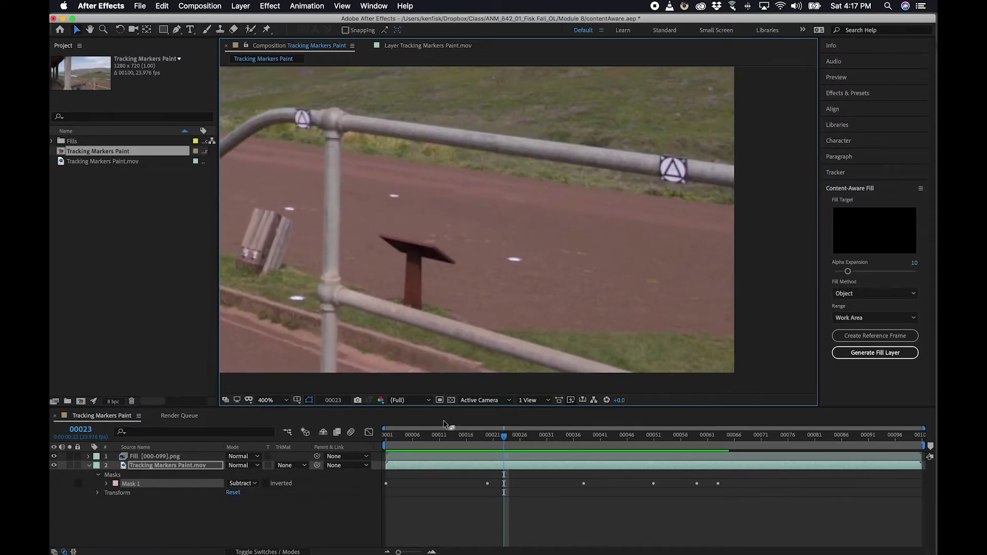
left_click_drag(508, 440, 386, 438)
left_click_drag(394, 190, 533, 290)
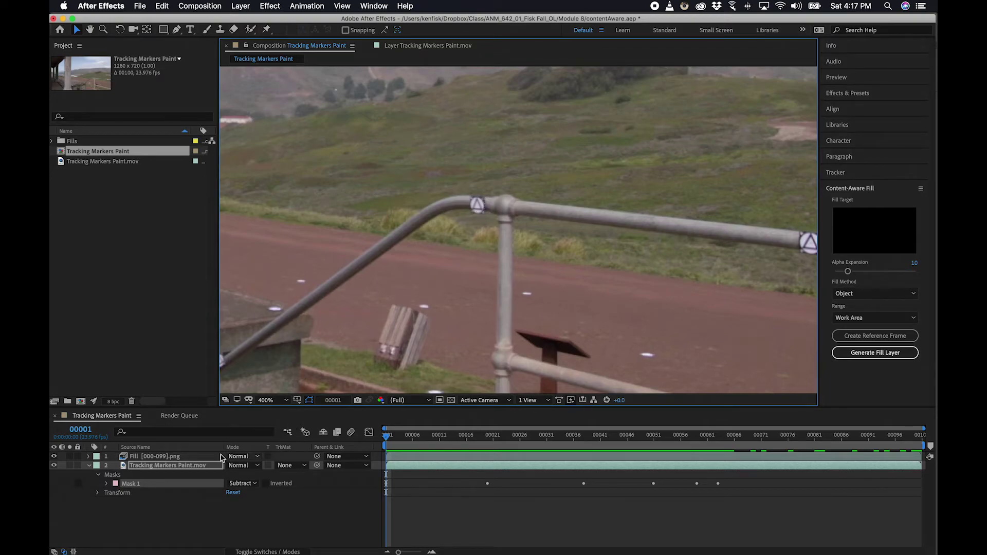
left_click(139, 458)
key("Delete")
left_click(132, 474)
key("Delete")
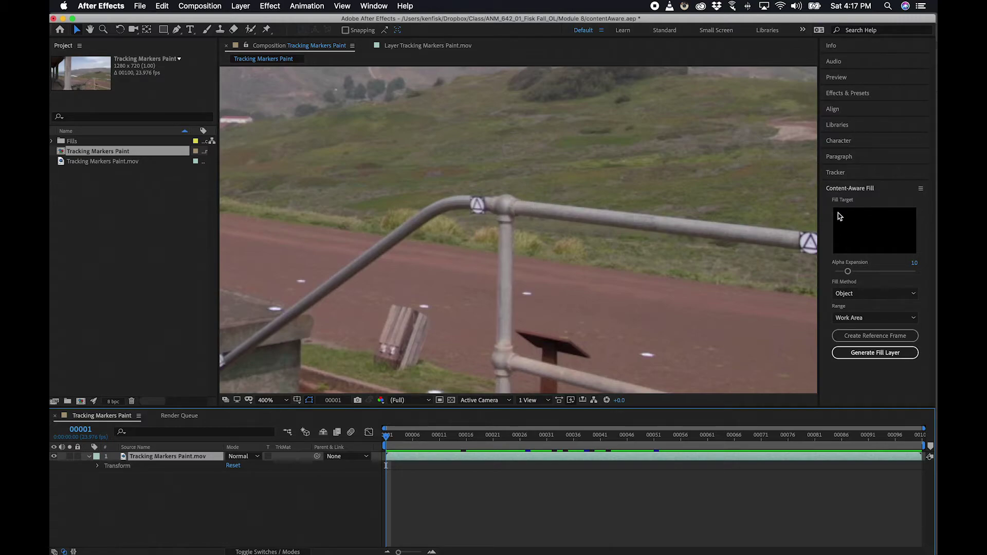
Step: Draw a small rectangular mask around the triangle marker beside the railing's post joint at frame 00001
left_click(162, 30)
left_click_drag(463, 190, 491, 218)
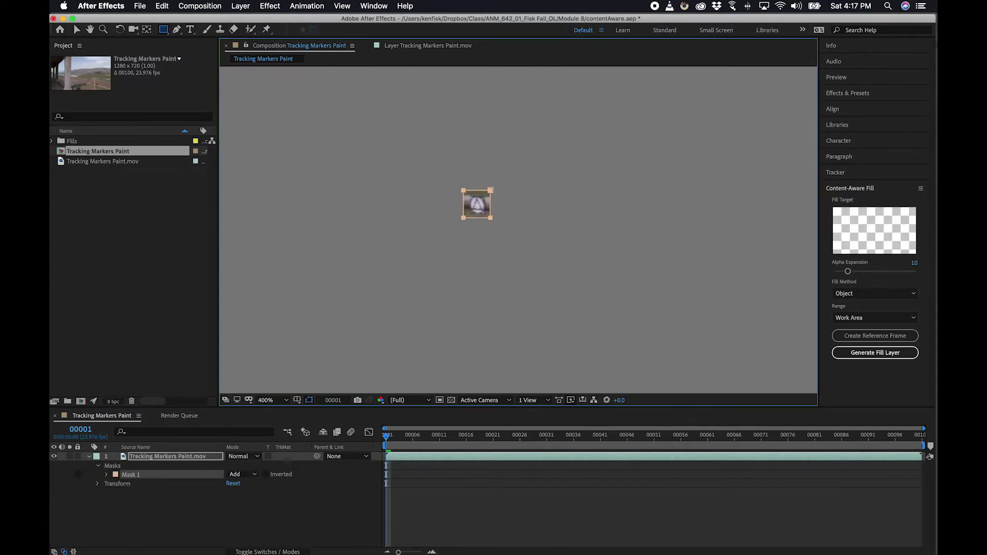
key("z")
left_click(480, 210)
left_click(513, 221)
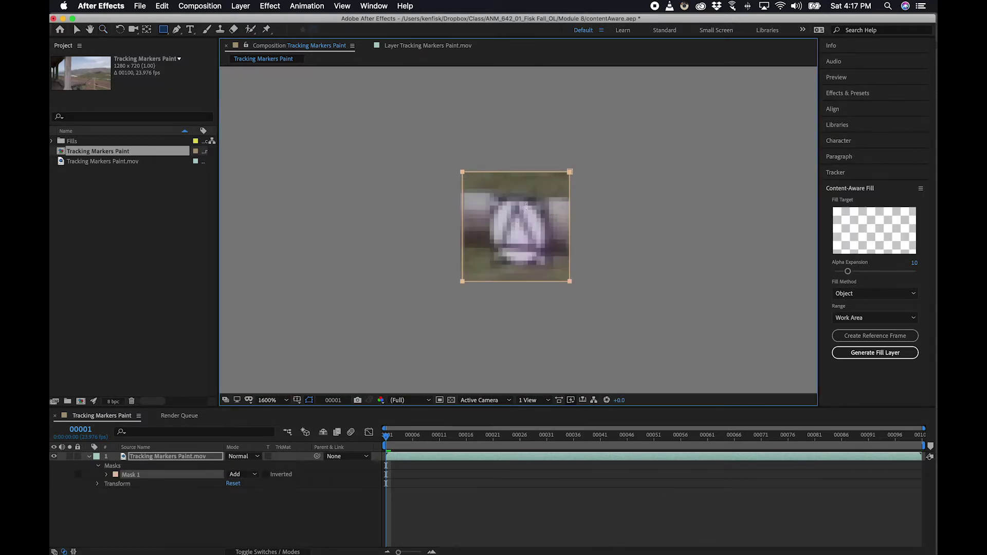
Step: Adjust the corner points of Mask 1 to fit tightly around the railing's triangle marker
key("v")
left_click_drag(462, 172, 472, 174)
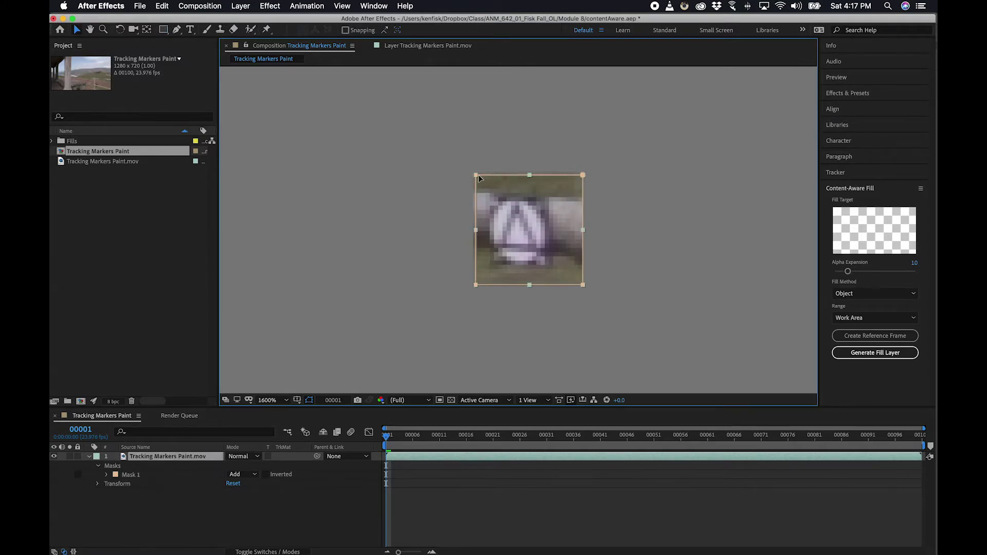
left_click_drag(583, 285, 563, 283)
left_click_drag(583, 175, 561, 179)
left_click_drag(473, 277, 479, 278)
left_click_drag(476, 175, 478, 180)
left_click_drag(562, 279, 562, 281)
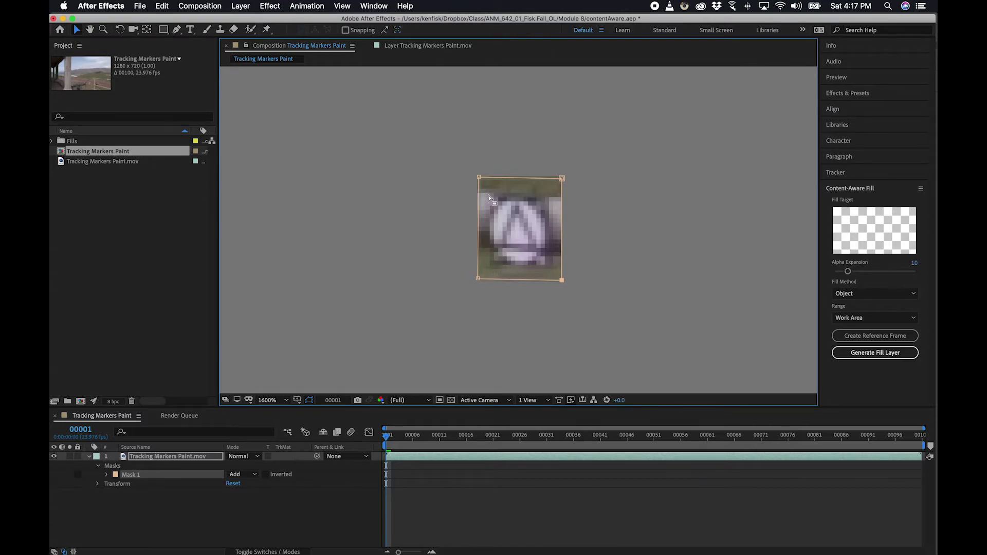
left_click(563, 177)
left_click_drag(563, 178, 563, 180)
left_click_drag(478, 279, 479, 278)
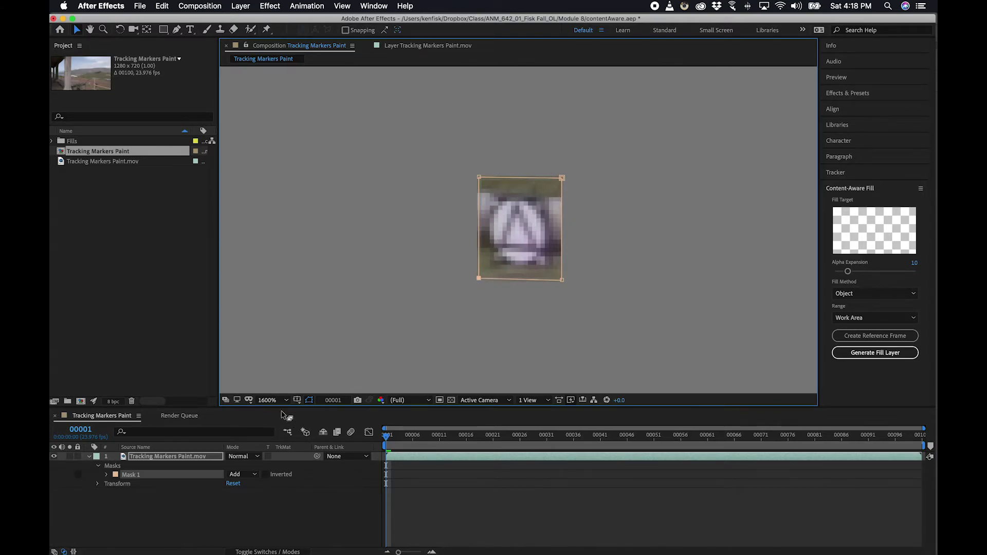
Step: Set Mask 1 to Subtract and keyframe its Mask Path at frame 00001
left_click(254, 474)
left_click(257, 489)
left_click(253, 474)
left_click(241, 503)
left_click(107, 474)
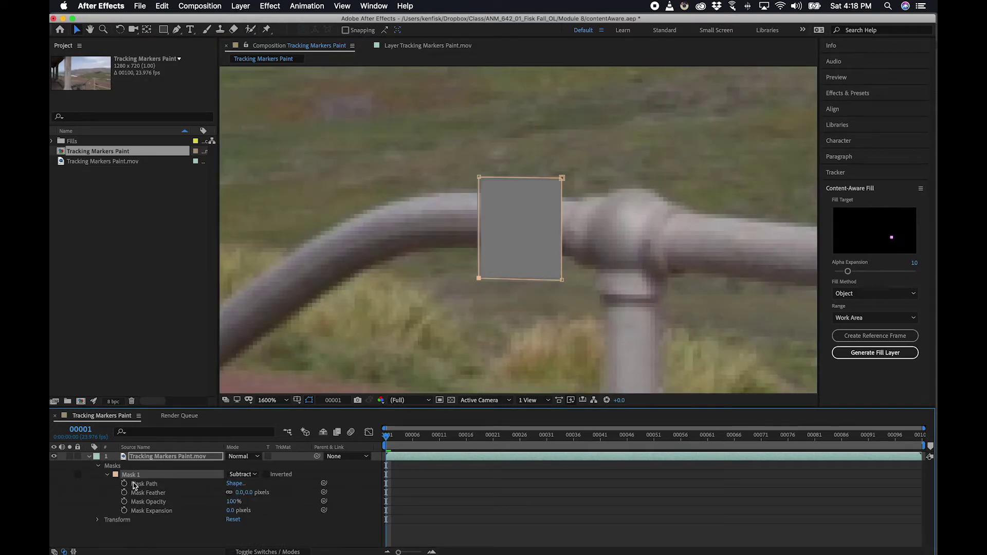
left_click(124, 484)
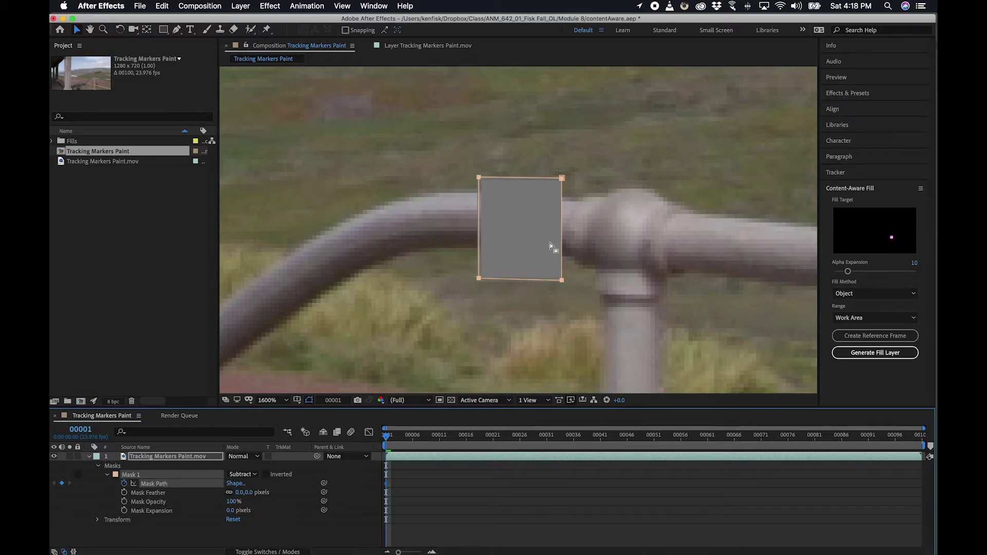
Step: Move and enlarge Mask 1 to cover the railing's triangle marker at frame 00100
key("z")
left_click(535, 242, "alt")
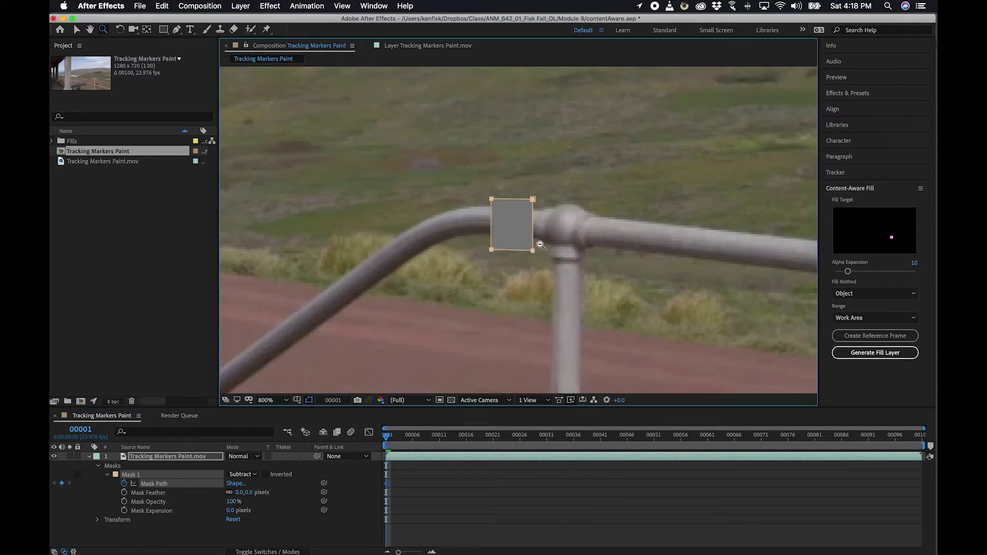
left_click(533, 241, "alt")
key("v")
left_click_drag(386, 438, 918, 437)
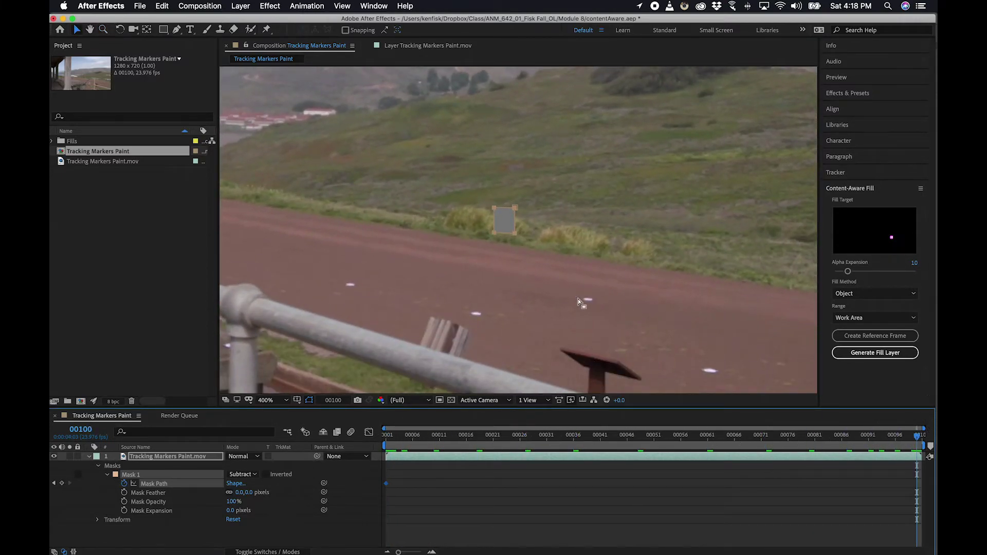
scroll(578, 298, "left", 10)
scroll(577, 298, "down", 3)
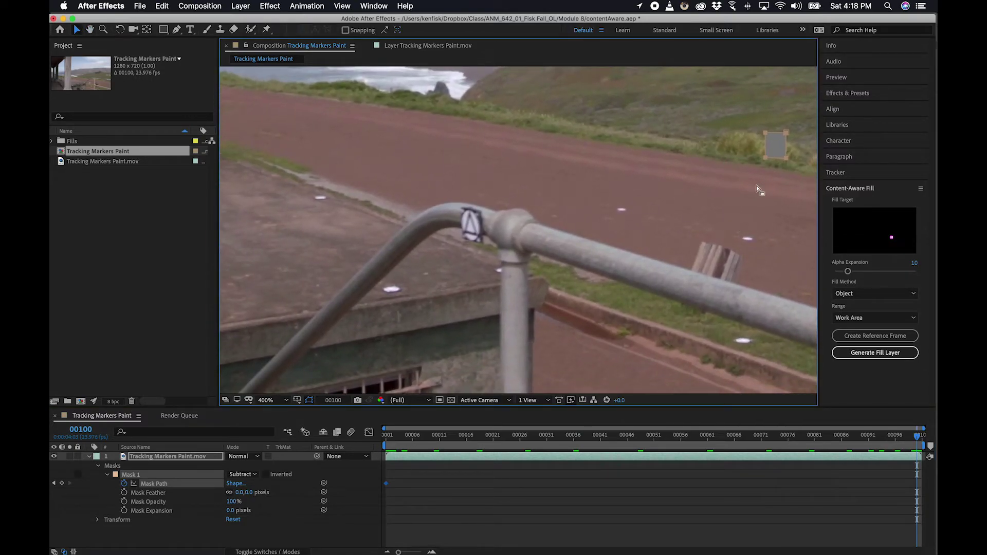
mouse_move(765, 160)
left_mouse_down()
mouse_move(460, 235)
mouse_move(489, 246)
left_mouse_up()
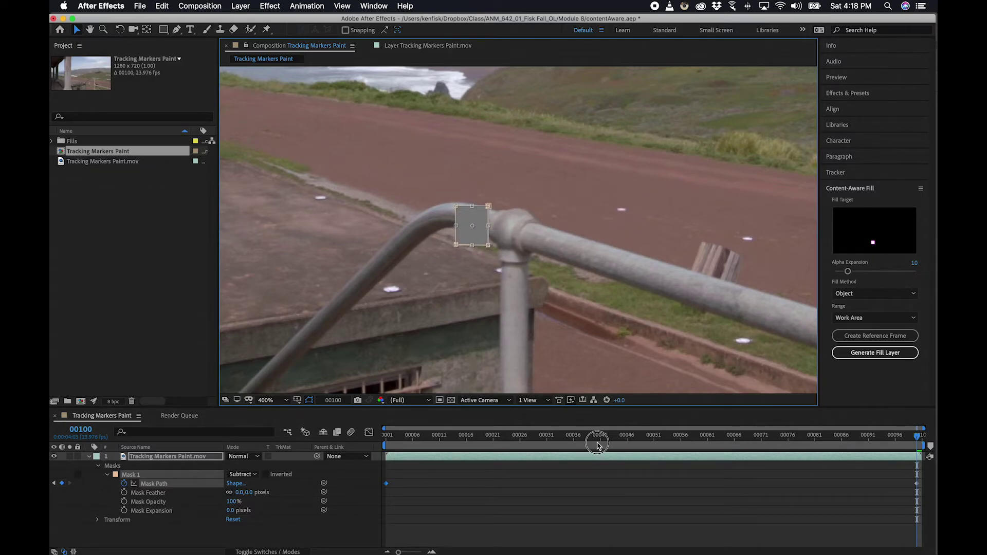
Step: Reposition Mask 1 over the railing's triangle marker at frames 00051 and 00024
left_click(595, 435)
left_click_drag(605, 442, 654, 443)
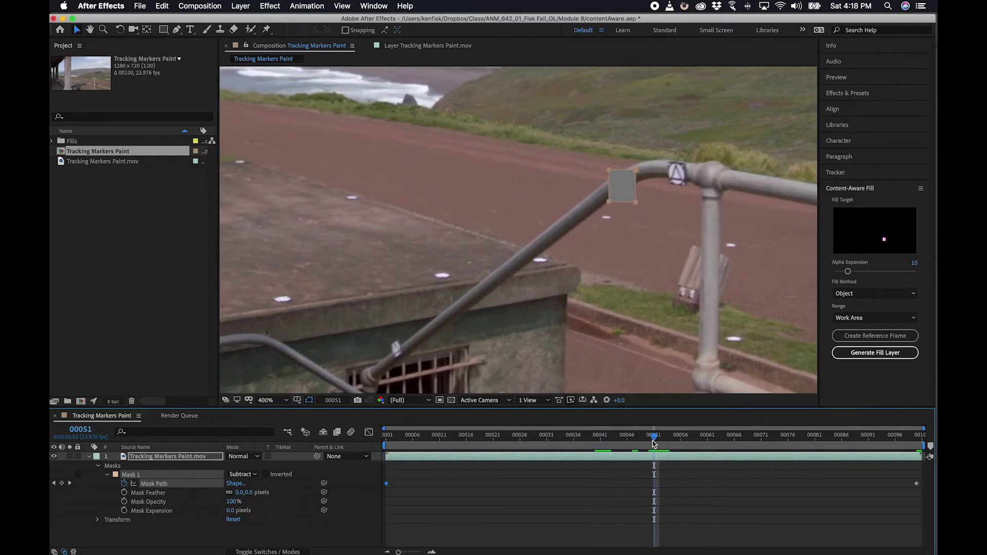
left_click_drag(634, 199, 673, 187)
left_click_drag(655, 438, 509, 434)
left_click_drag(744, 174, 747, 174)
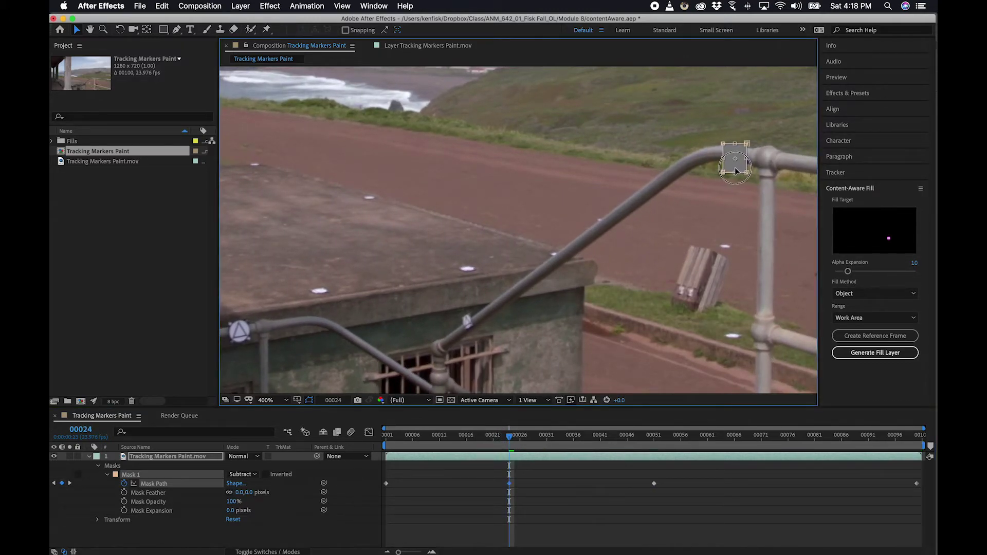
Step: Shift Mask 1 back over the railing's triangle marker at frames 00066 and 00080
left_click_drag(508, 438, 734, 425)
left_click_drag(622, 202, 637, 198)
left_click_drag(736, 446, 809, 452)
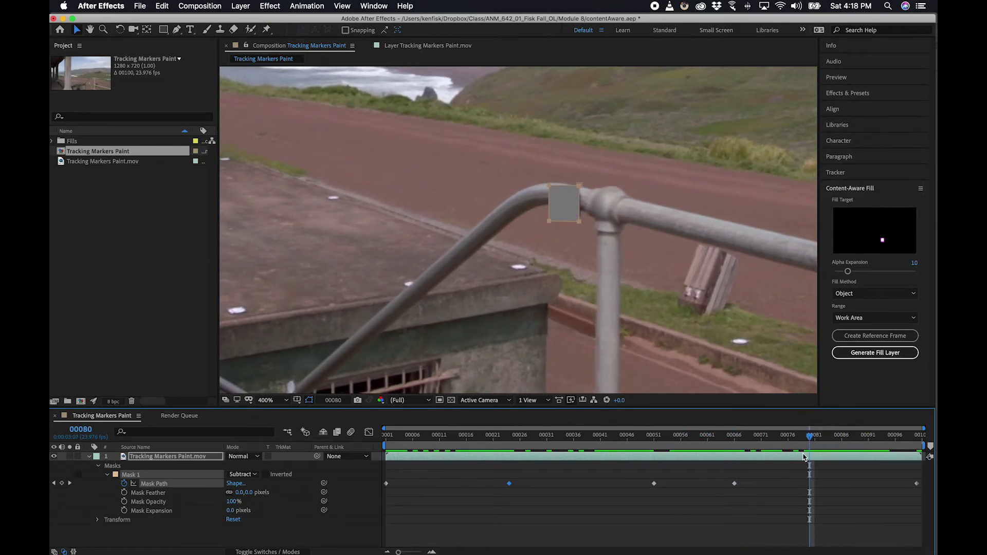
double_click(566, 206)
left_click_drag(565, 205, 568, 204)
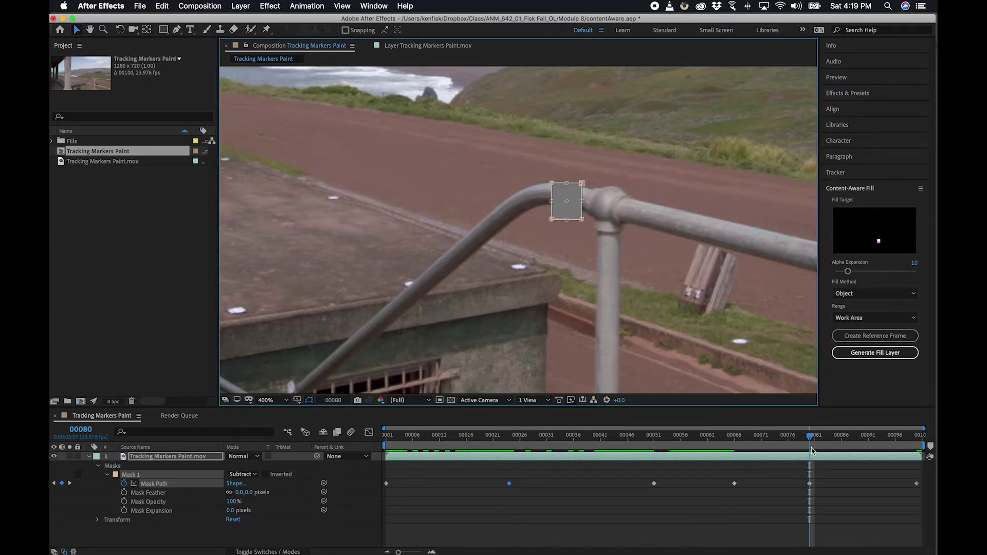
Step: Generate a Content-Aware Fill layer for the railing mask with the Object fill method over the work area
left_click_drag(810, 436, 387, 437)
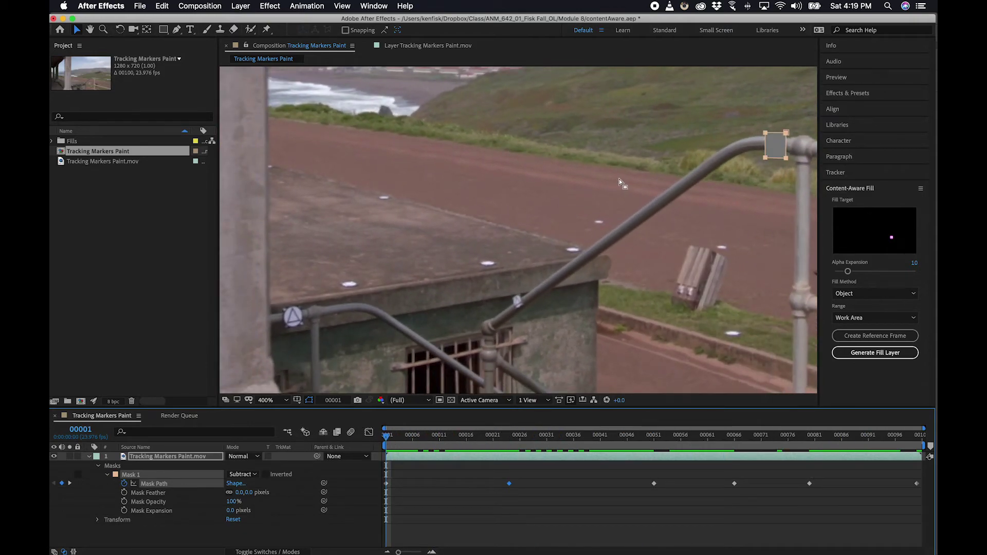
scroll(635, 180, "down", 1)
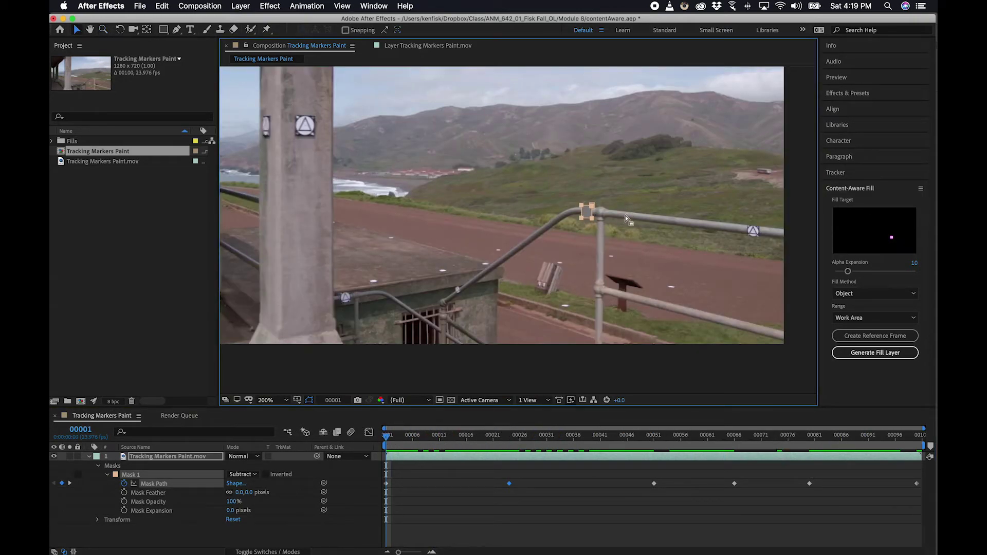
left_click(609, 214)
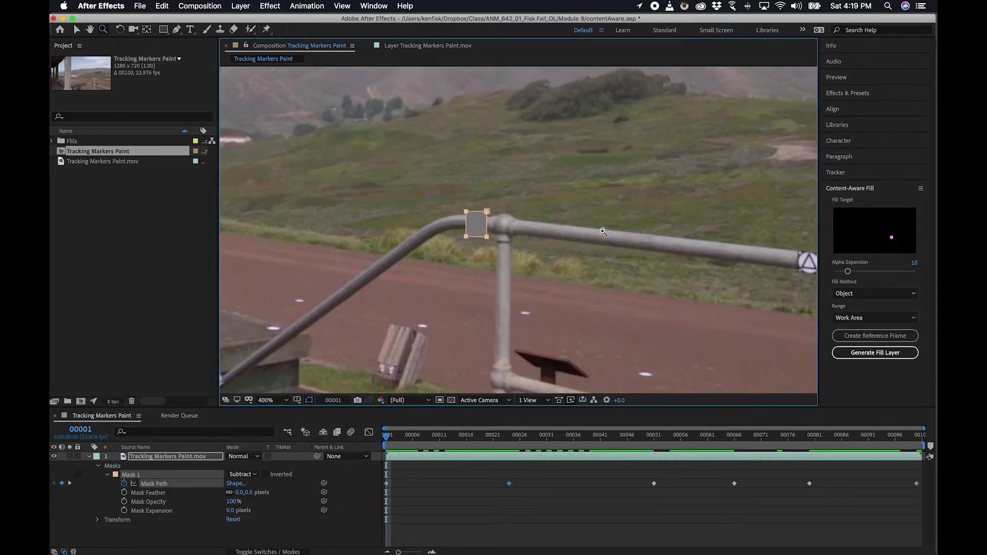
left_click(387, 435)
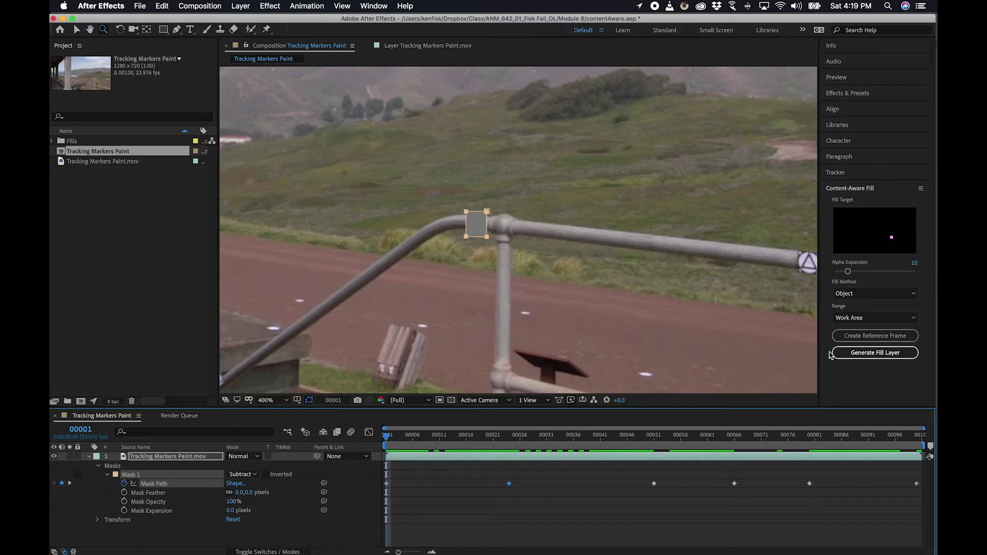
left_click(872, 293)
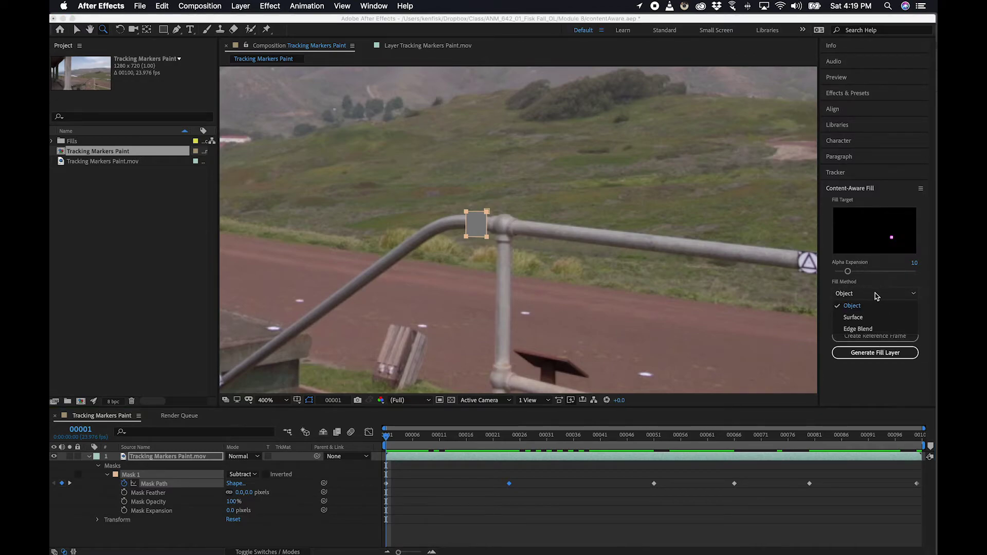
left_click(869, 305)
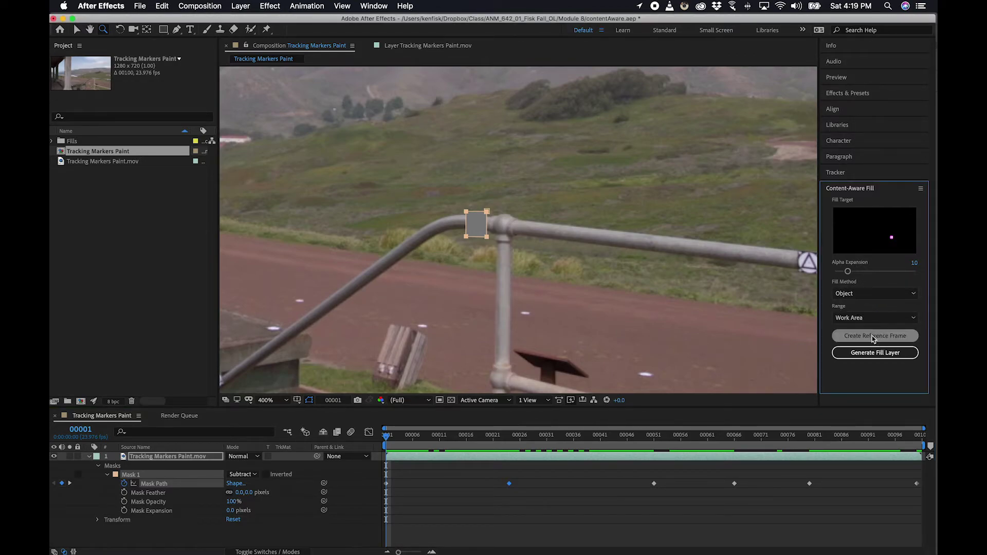
left_click(864, 356)
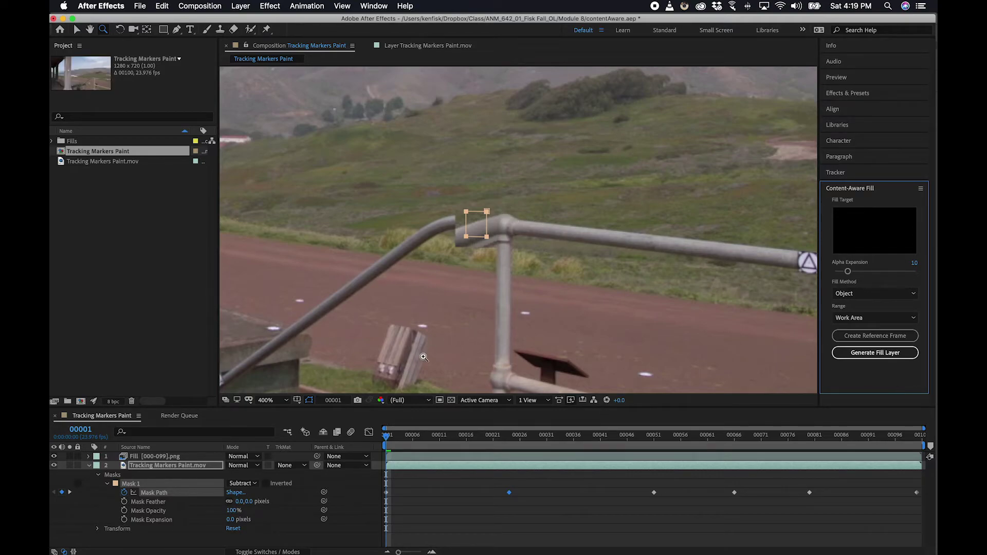
Step: Review the Object fill on the railing through the clip and delete the fill layer
left_click_drag(391, 438, 702, 406)
left_click(628, 192, "alt")
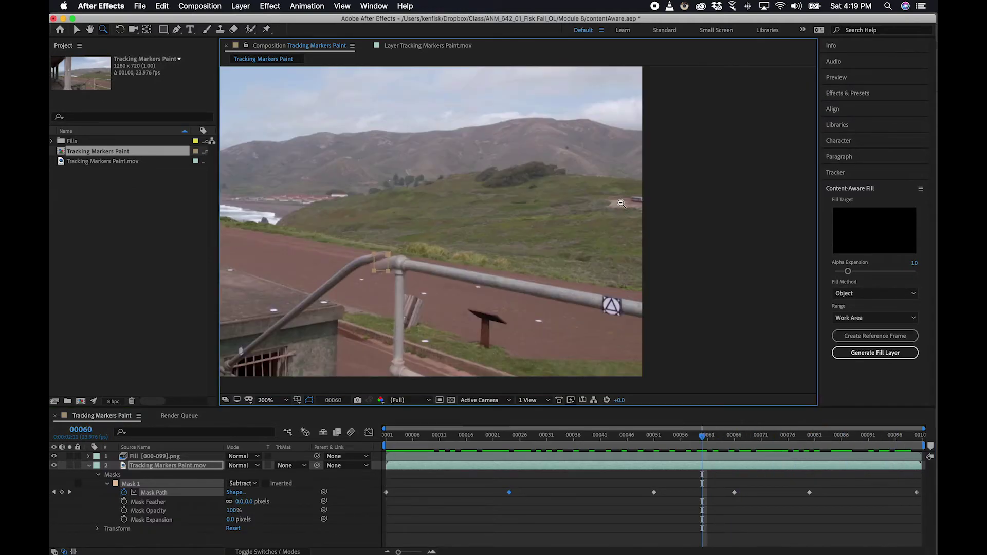
key("space")
left_click_drag(523, 313, 733, 291)
left_click_drag(703, 436, 354, 432)
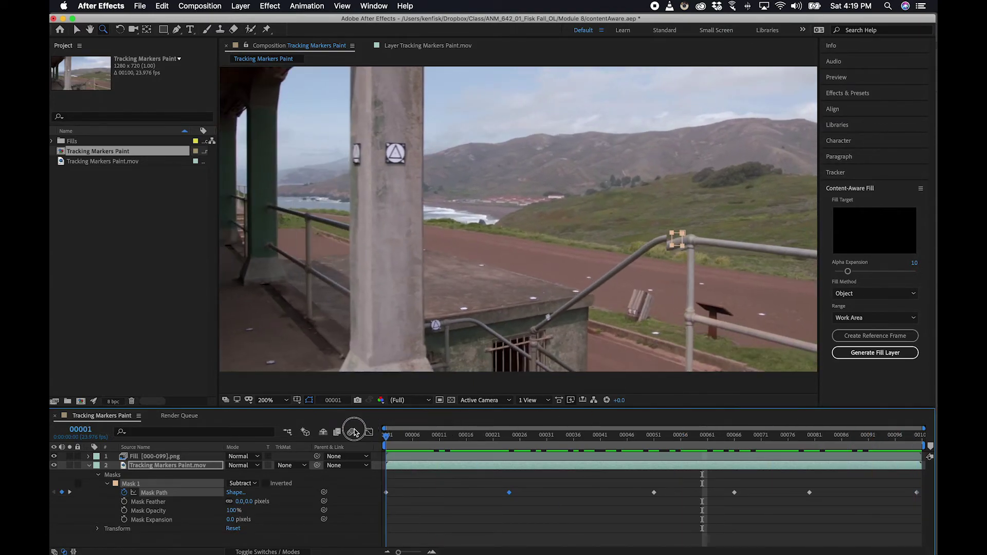
left_click(168, 457)
key("Delete")
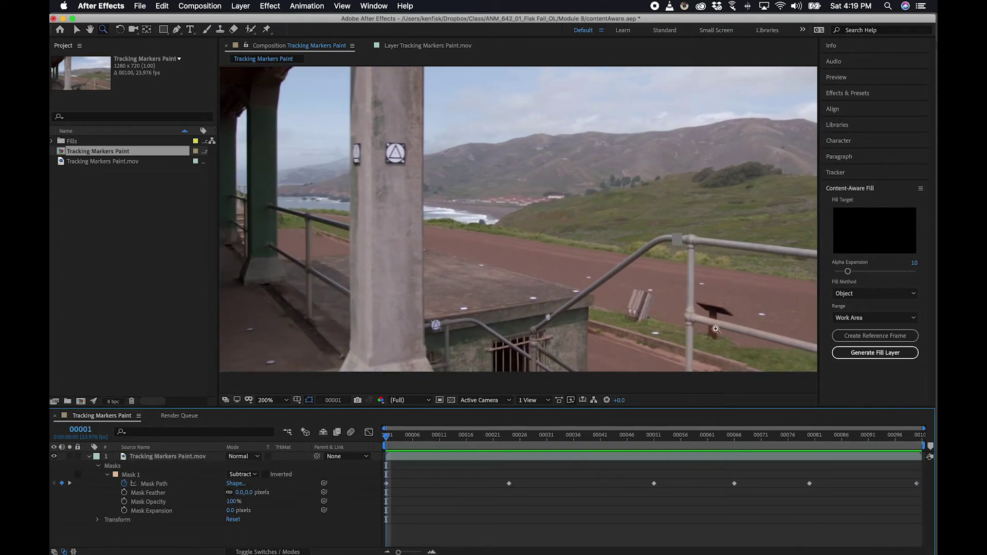
Step: Generate a fill layer with the Surface method and examine the railing patch across the clip
left_click(870, 293)
left_click(870, 317)
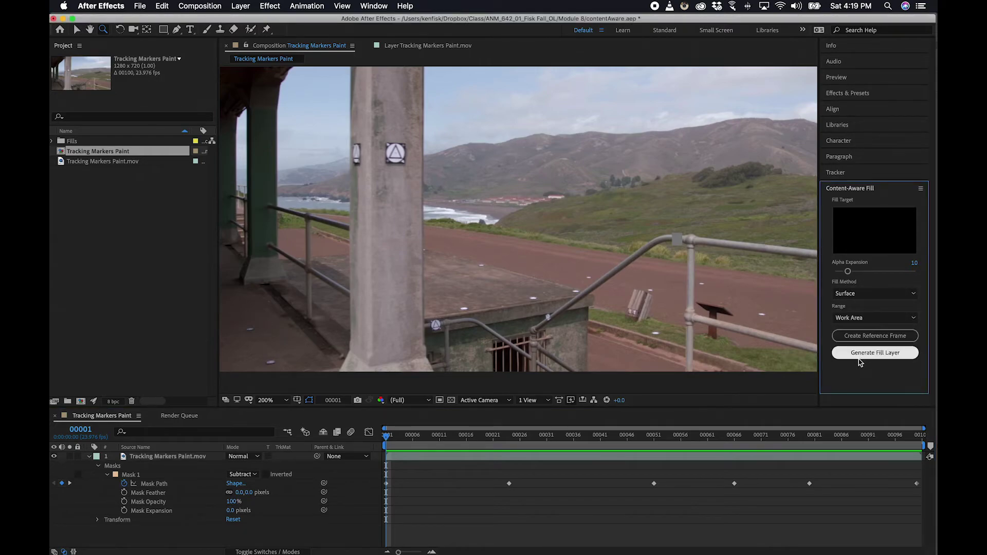
left_click(870, 353)
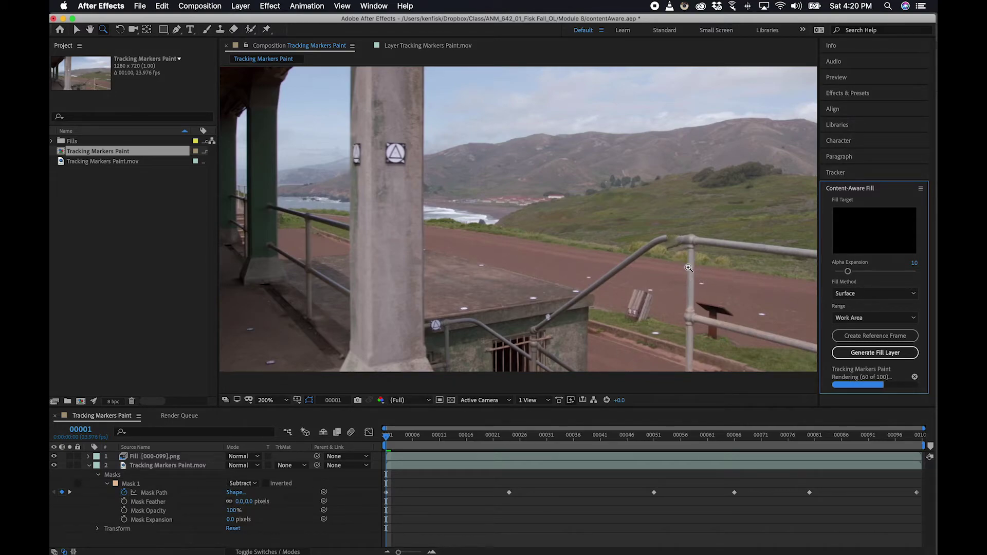
left_click(672, 242)
left_click_drag(387, 436, 611, 371)
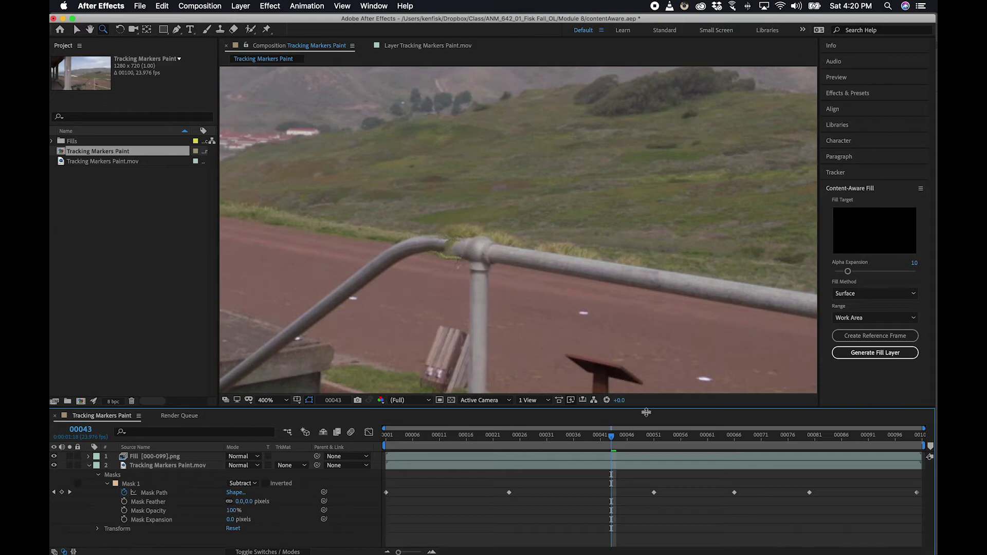
left_click_drag(612, 440, 370, 441)
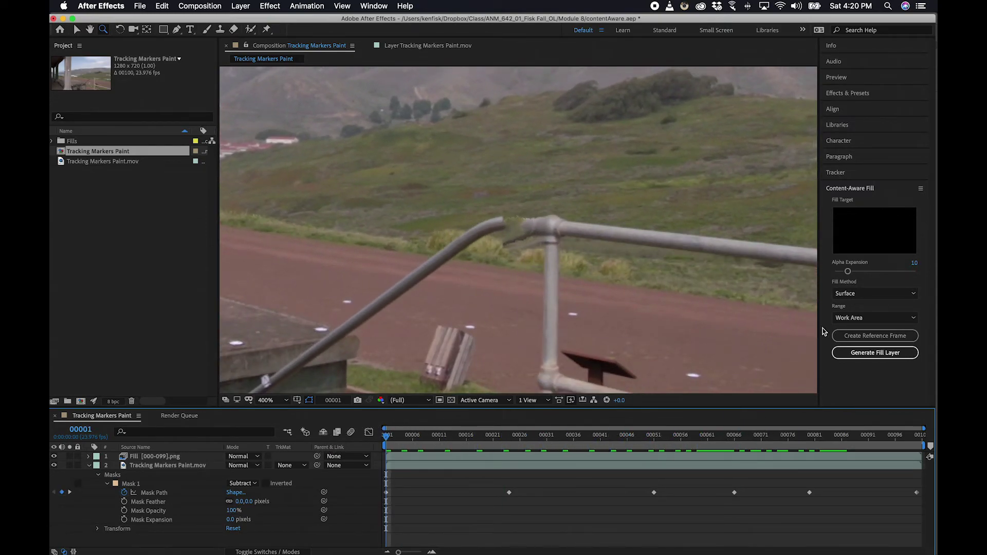
Step: Delete the Surface fill layer and generate one with the Edge Blend fill method for the railing mask
left_click(153, 457)
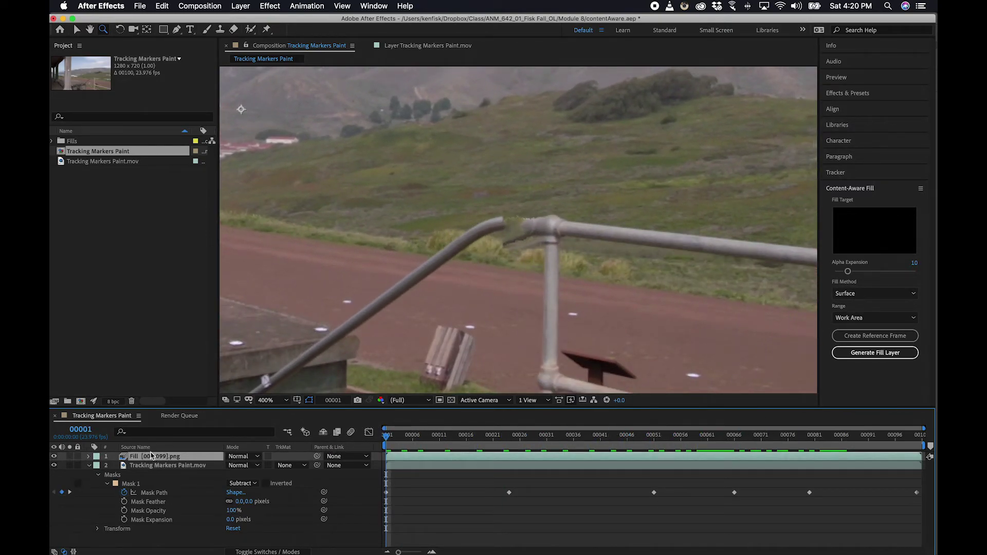
key("Delete")
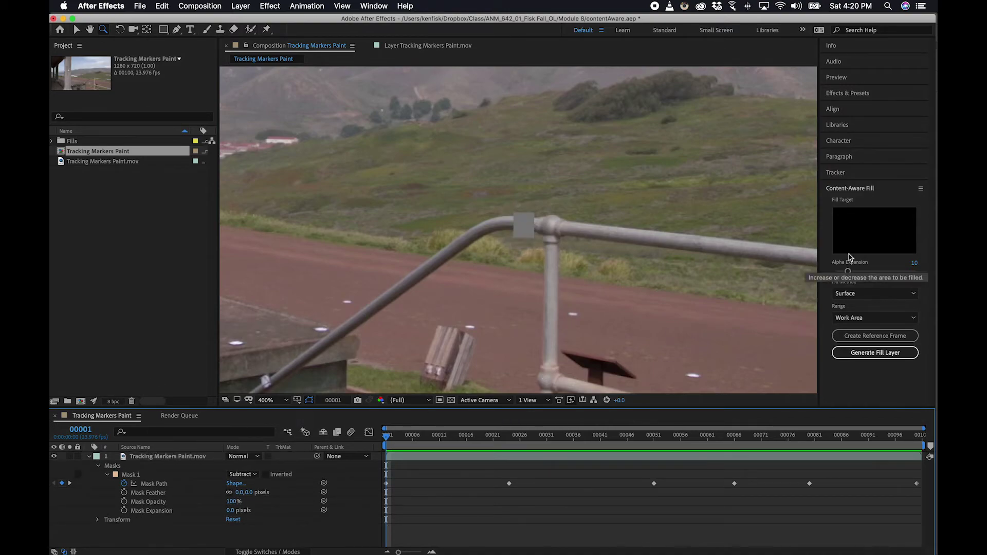
left_click(878, 295)
left_click(868, 322)
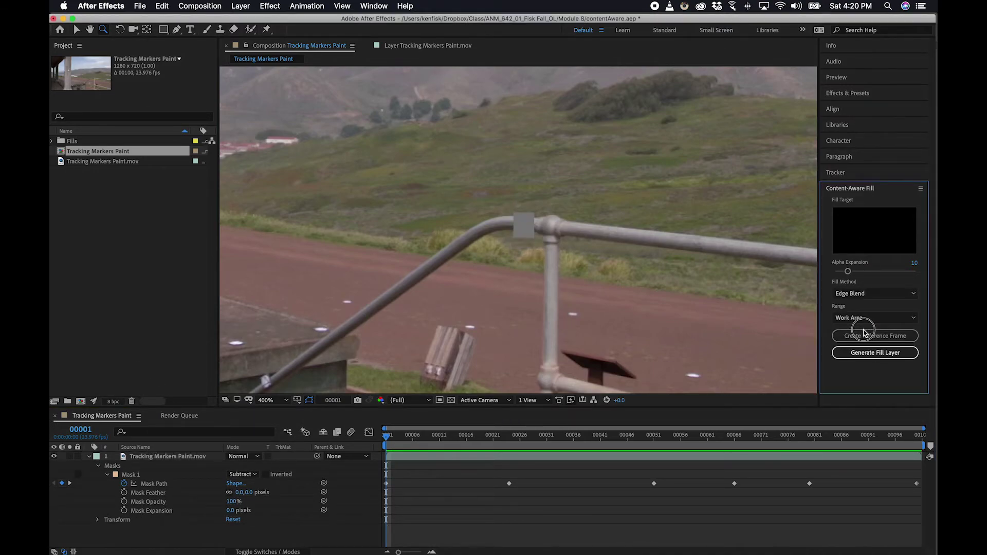
left_click(865, 353)
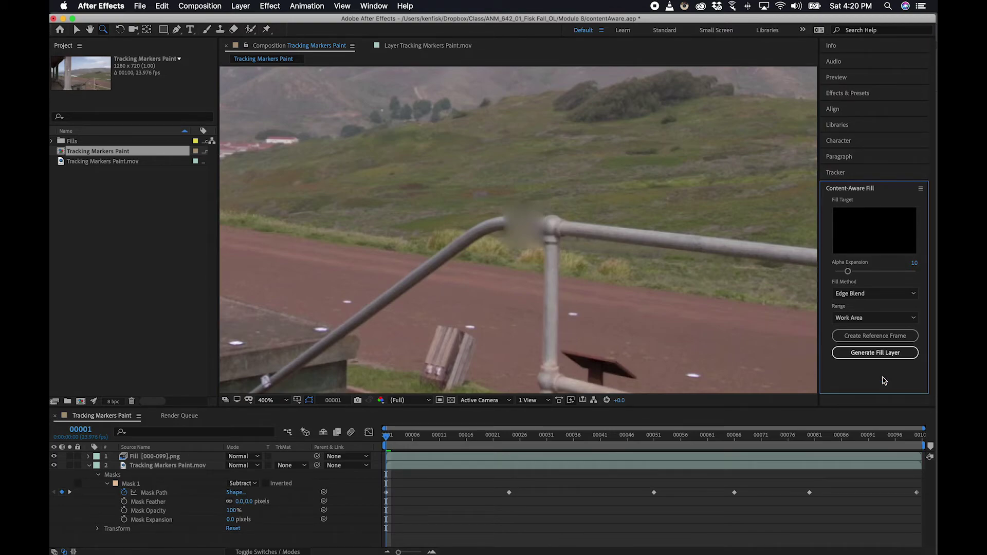
mouse_move(396, 442)
left_mouse_down()
mouse_move(544, 434)
mouse_move(387, 435)
left_mouse_up()
Step: Set the fill method back to Object and delete the Edge Blend fill layer
left_click(887, 293)
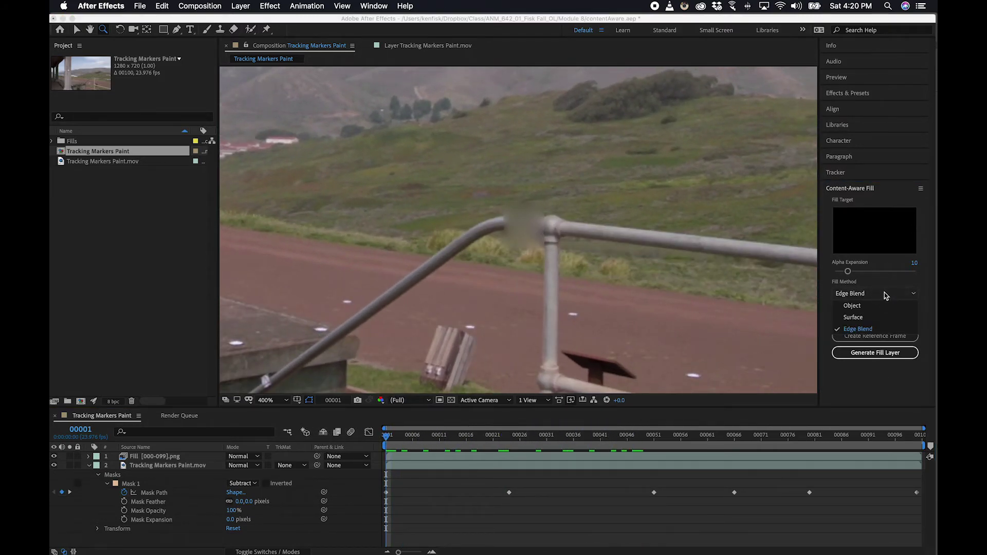
left_click(874, 303)
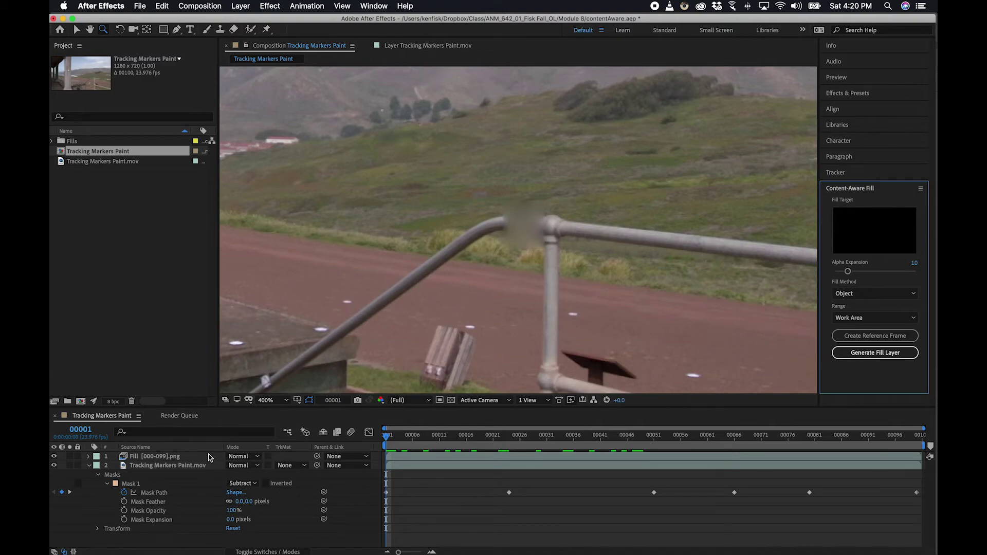
left_click(189, 466)
left_click(189, 456)
key("Delete")
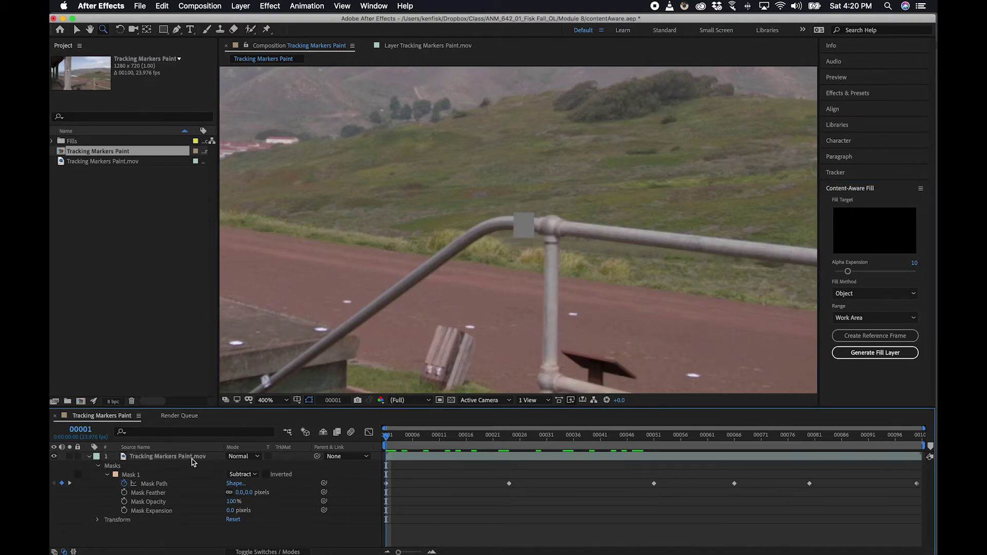
Step: Check Mask 1 closely on the railing at frame 00009 and add a Mask Path keyframe there
mouse_move(413, 444)
left_mouse_down()
mouse_move(439, 442)
mouse_move(429, 442)
left_mouse_up()
left_click(118, 480)
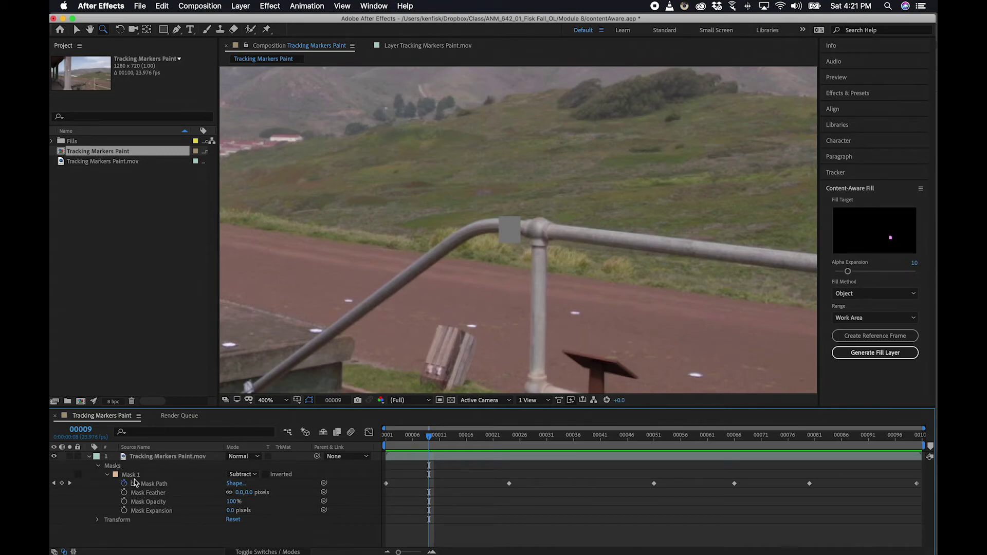
left_click(136, 476)
left_click(508, 230)
left_click(508, 231)
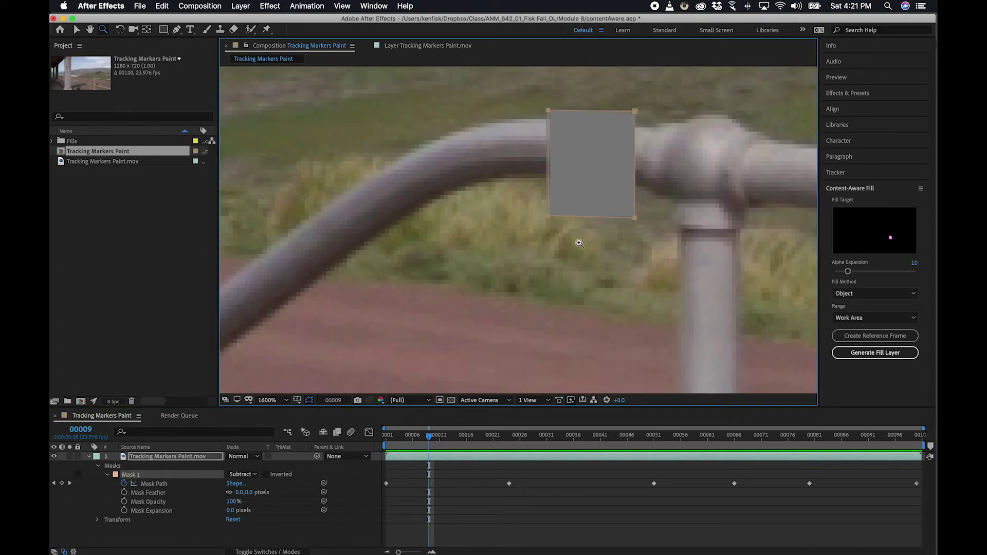
key("v")
double_click(552, 217)
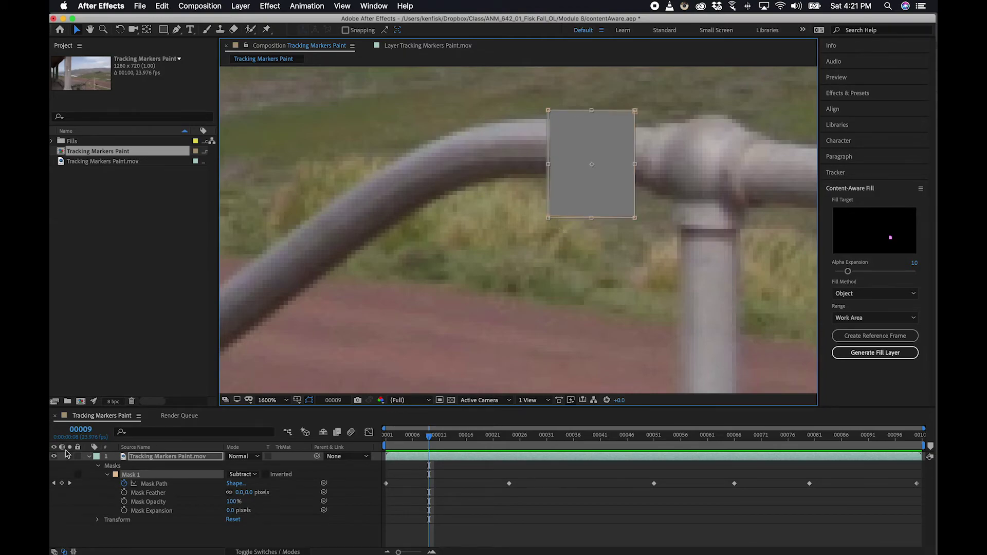
left_click(62, 483)
Step: At frame 00034, shift all of Mask 1 slightly right along the railing toward the pipe joint
left_click_drag(432, 437, 543, 441)
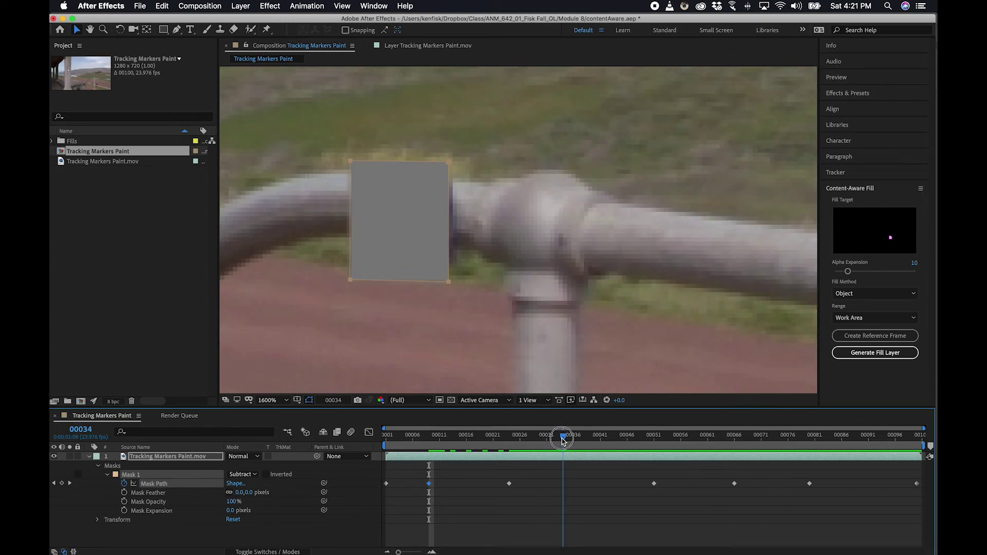
left_click(451, 284)
left_click_drag(436, 269, 448, 267)
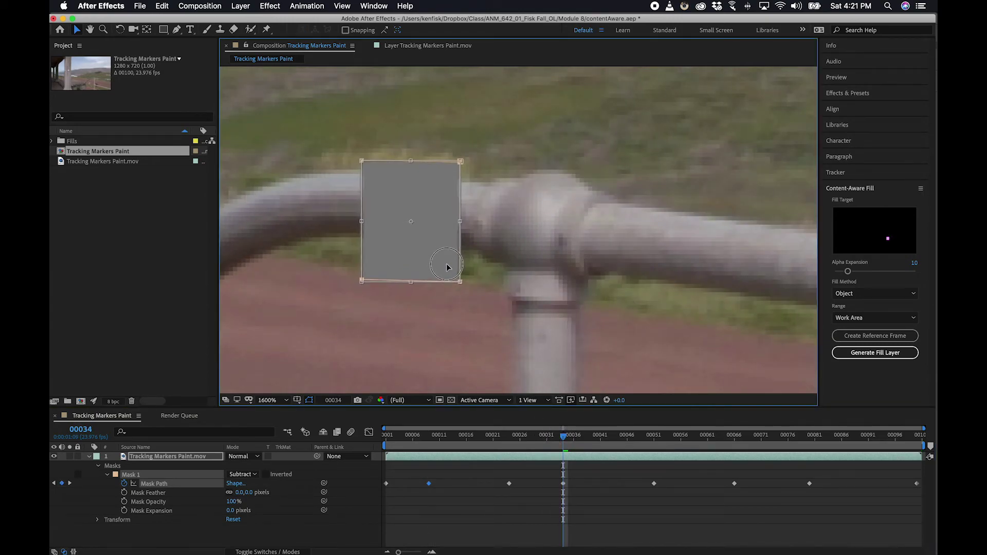
Step: At frame 00062, tighten Mask 1 around the railing marker by pulling in its two left corners and the lower-right corner
left_click_drag(564, 436, 616, 440)
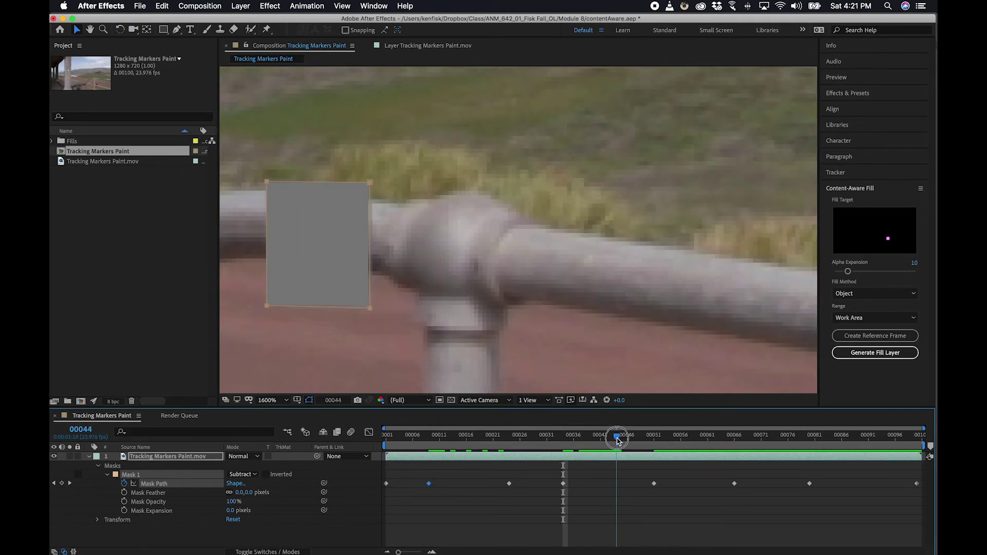
left_click_drag(502, 282, 785, 223)
left_click_drag(616, 442, 712, 437)
left_click_drag(595, 264, 701, 223)
key("v")
left_click(459, 124)
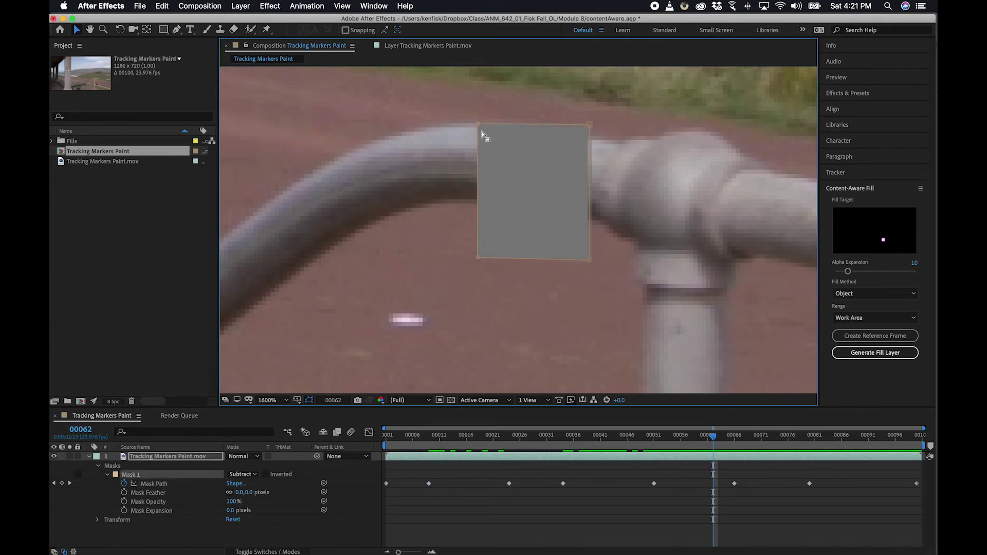
mouse_move(478, 125)
left_mouse_down()
mouse_move(513, 145)
mouse_move(488, 119)
left_mouse_up()
mouse_move(478, 257)
left_mouse_down()
mouse_move(499, 242)
mouse_move(490, 245)
left_mouse_up()
mouse_move(585, 259)
left_mouse_down()
mouse_move(568, 209)
mouse_move(590, 252)
left_mouse_up()
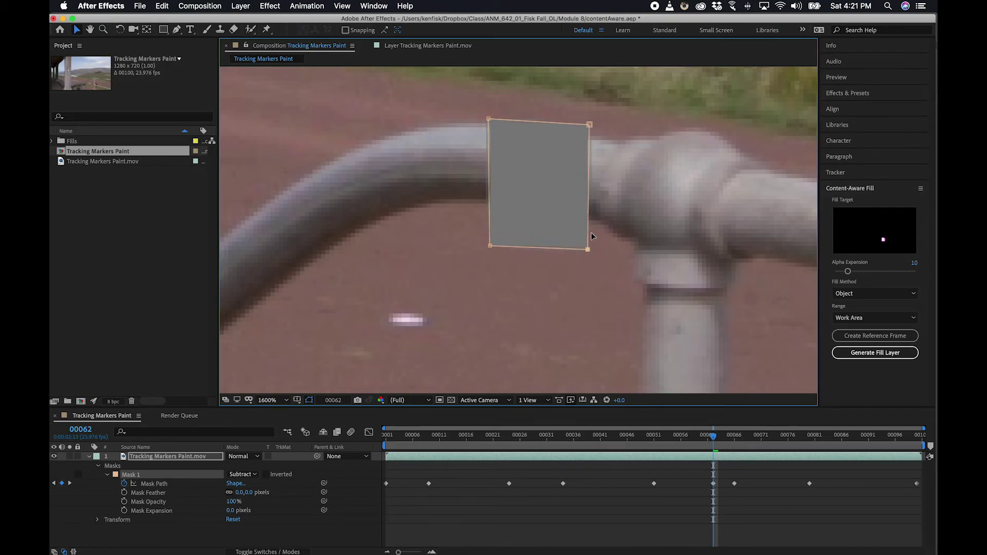
left_click_drag(489, 119, 496, 123)
Step: At the frame 00051 keyframe, reshape all four corners of Mask 1 to fit the railing marker more tightly
left_click_drag(714, 438, 653, 464)
mouse_move(623, 214)
left_mouse_down()
mouse_move(637, 159)
mouse_move(629, 206)
left_mouse_up()
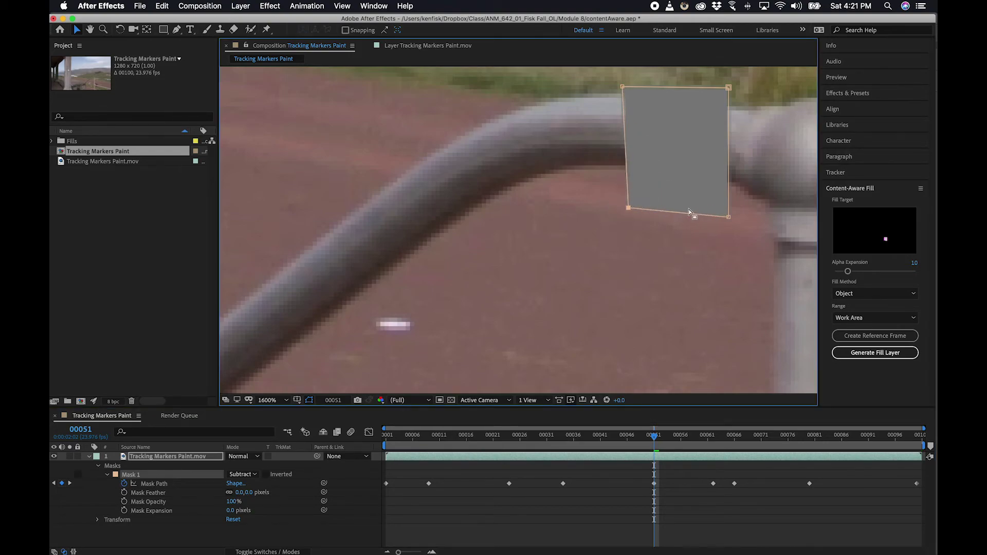
mouse_move(728, 217)
left_mouse_down()
mouse_move(720, 164)
mouse_move(726, 211)
left_mouse_up()
mouse_move(622, 86)
left_mouse_down()
mouse_move(650, 97)
mouse_move(630, 86)
left_mouse_up()
mouse_move(727, 88)
left_mouse_down()
mouse_move(705, 114)
mouse_move(720, 95)
left_mouse_up()
mouse_move(726, 211)
left_mouse_down()
mouse_move(706, 199)
mouse_move(724, 210)
left_mouse_up()
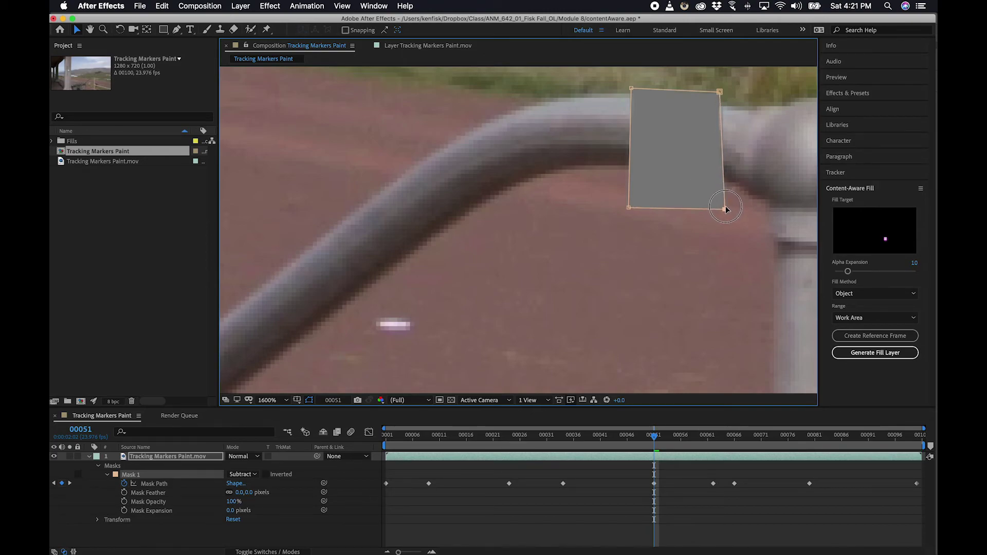
left_click_drag(720, 95, 724, 96)
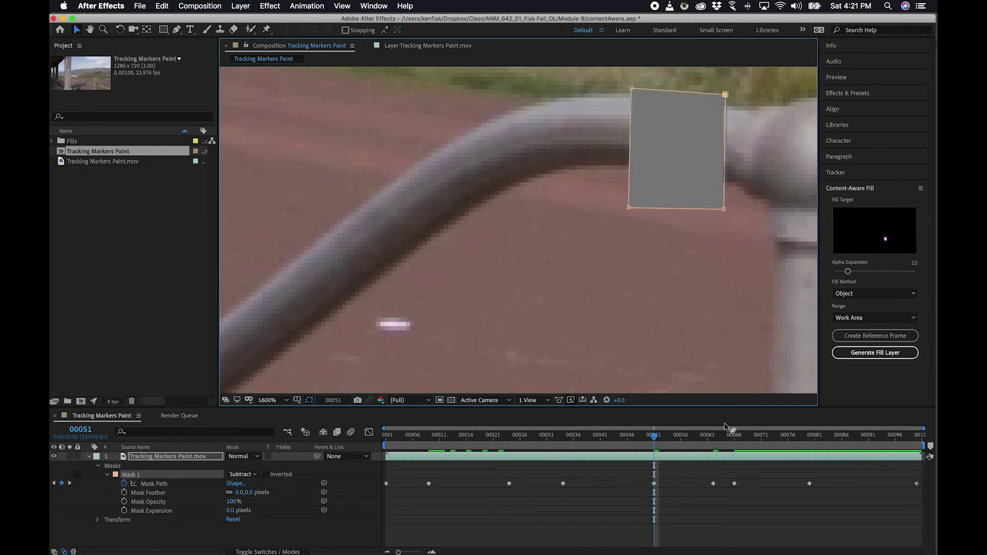
Step: At frame 00070, adjust the corners of Mask 1 to narrow it around the railing marker
left_click_drag(658, 435, 755, 436)
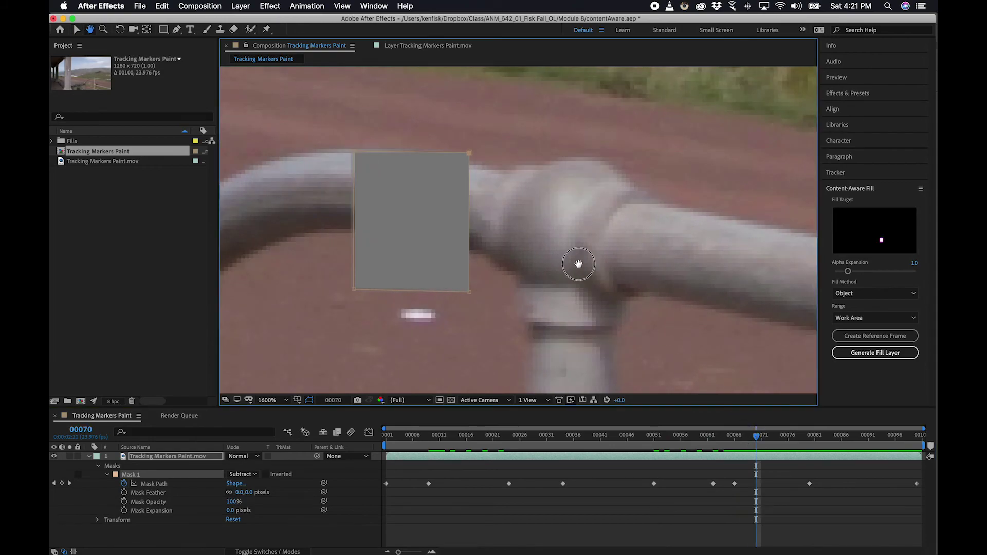
left_click_drag(569, 268, 749, 220)
left_click_drag(543, 241, 558, 225)
mouse_move(654, 248)
left_mouse_down()
mouse_move(635, 191)
mouse_move(656, 237)
left_mouse_up()
mouse_move(650, 110)
left_mouse_down()
mouse_move(646, 126)
mouse_move(652, 111)
left_mouse_up()
mouse_move(538, 109)
left_mouse_down()
mouse_move(563, 121)
mouse_move(556, 102)
left_mouse_up()
Step: At the frame 00080 keyframe, nudge Mask 1 to the right and pull its four corners in around the railing marker
left_click_drag(756, 437, 805, 447)
left_click_drag(619, 295, 752, 214)
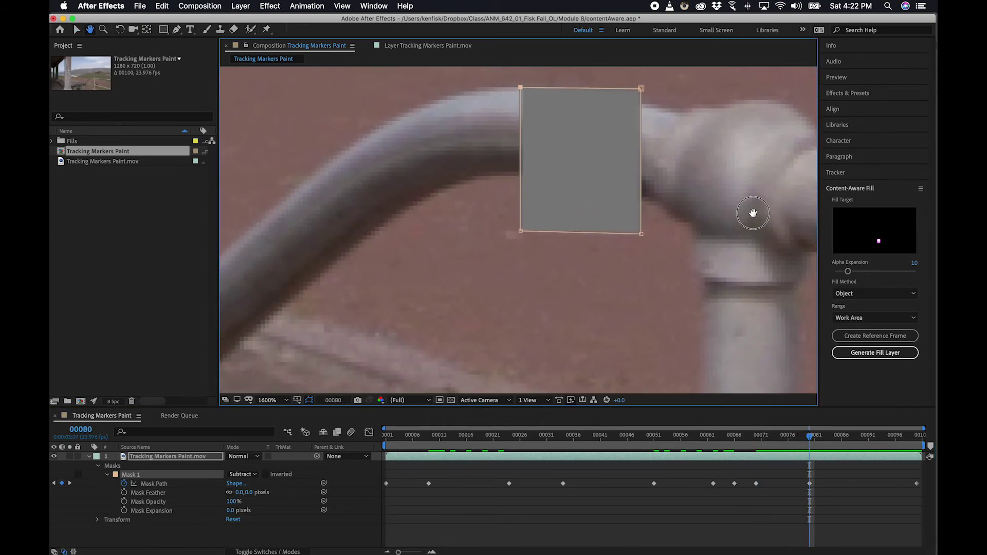
double_click(611, 189)
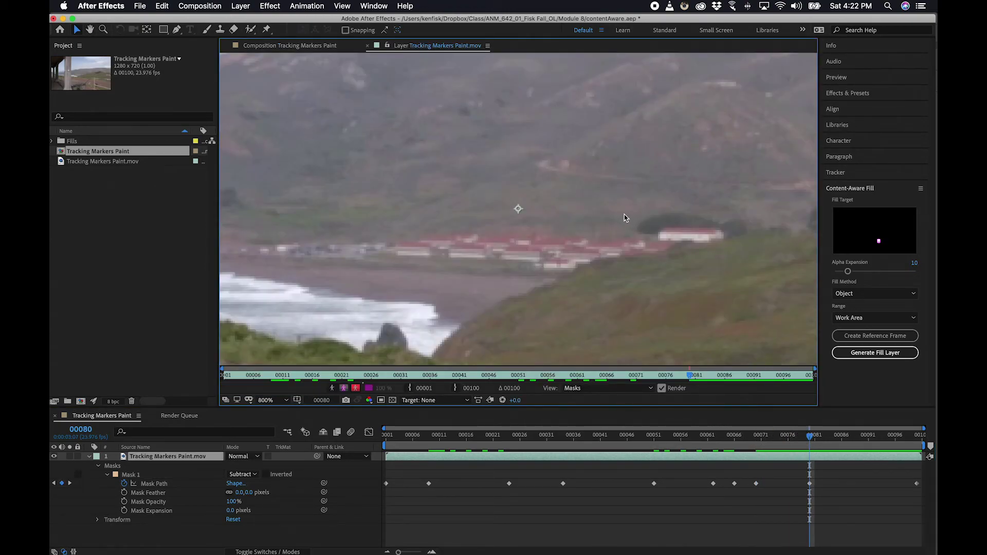
left_click(288, 47)
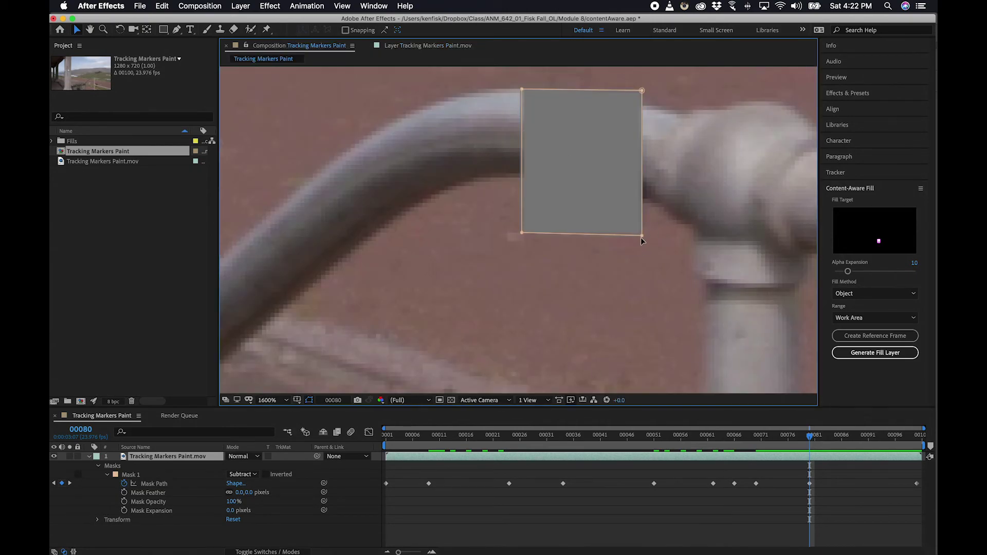
double_click(640, 236)
key("Right")
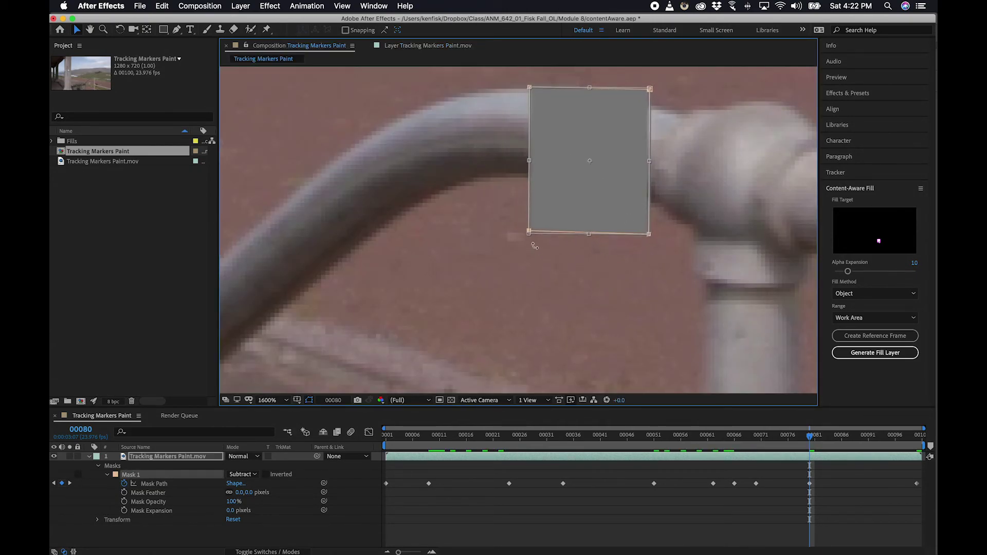
left_click(534, 251)
left_click_drag(527, 231, 550, 217)
mouse_move(647, 237)
left_mouse_down()
mouse_move(649, 216)
mouse_move(645, 231)
left_mouse_up()
mouse_move(652, 91)
left_mouse_down()
mouse_move(630, 123)
mouse_move(645, 93)
left_mouse_up()
left_click_drag(533, 85, 546, 98)
Step: At frame 00090, adjust the four corners of Mask 1 to follow the railing around the marker
left_click_drag(811, 437, 864, 441)
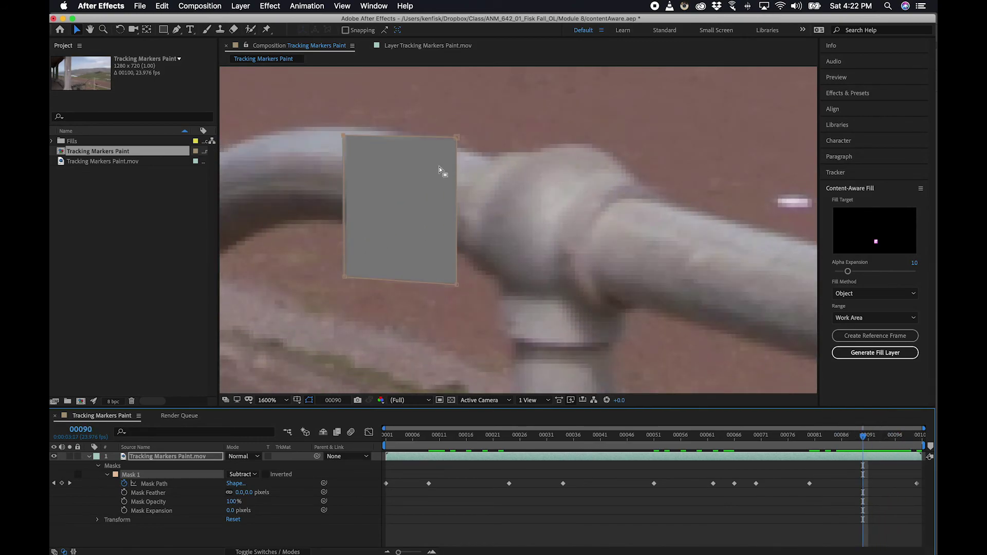
mouse_move(349, 137)
left_mouse_down()
mouse_move(345, 145)
mouse_move(347, 132)
left_mouse_up()
mouse_move(456, 138)
left_mouse_down()
mouse_move(450, 157)
mouse_move(449, 147)
left_mouse_up()
left_click_drag(456, 285, 449, 283)
mouse_move(345, 277)
left_mouse_down()
mouse_move(391, 259)
mouse_move(347, 272)
left_mouse_up()
Step: At the last keyframe, frame 00100, reshape the four corners of Mask 1 to match the sloping railing
left_click_drag(863, 436, 896, 435)
key("h")
left_click_drag(511, 341, 762, 259)
key("v")
key("Page_Down")
key("Page_Down")
key("Page_Down")
key("Page_Down")
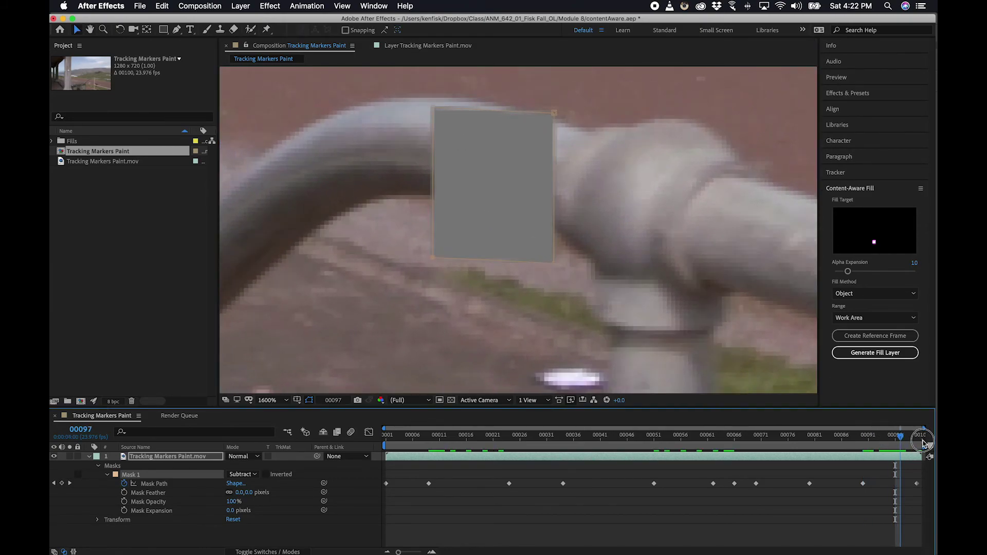
mouse_move(500, 124)
left_mouse_down()
mouse_move(488, 159)
mouse_move(482, 129)
left_mouse_up()
left_click_drag(371, 122, 376, 113)
left_click_drag(371, 276, 378, 261)
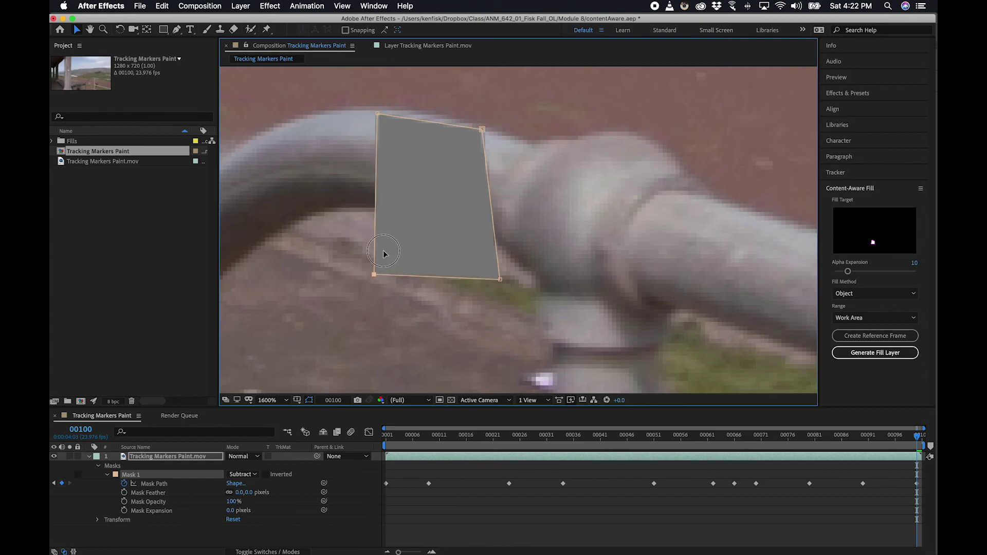
mouse_move(499, 280)
left_mouse_down()
mouse_move(469, 278)
mouse_move(490, 283)
left_mouse_up()
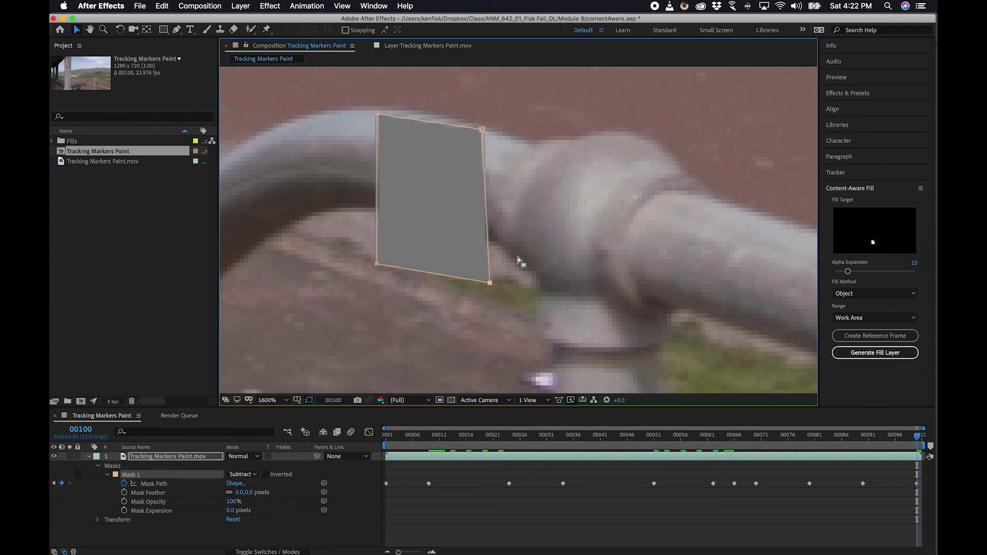
Step: Generate a fill layer with the Object method from the refined mask and check the railing patch across the clip
key("z")
left_click(601, 258, "alt")
left_click(601, 258, "alt")
left_click(601, 258, "alt")
key("v")
left_click_drag(525, 226, 688, 307)
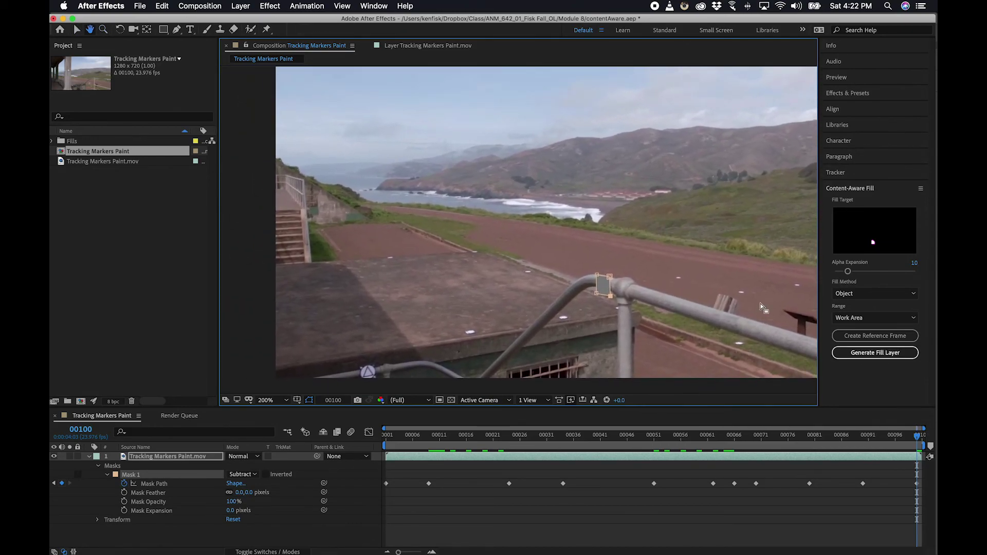
left_click(887, 355)
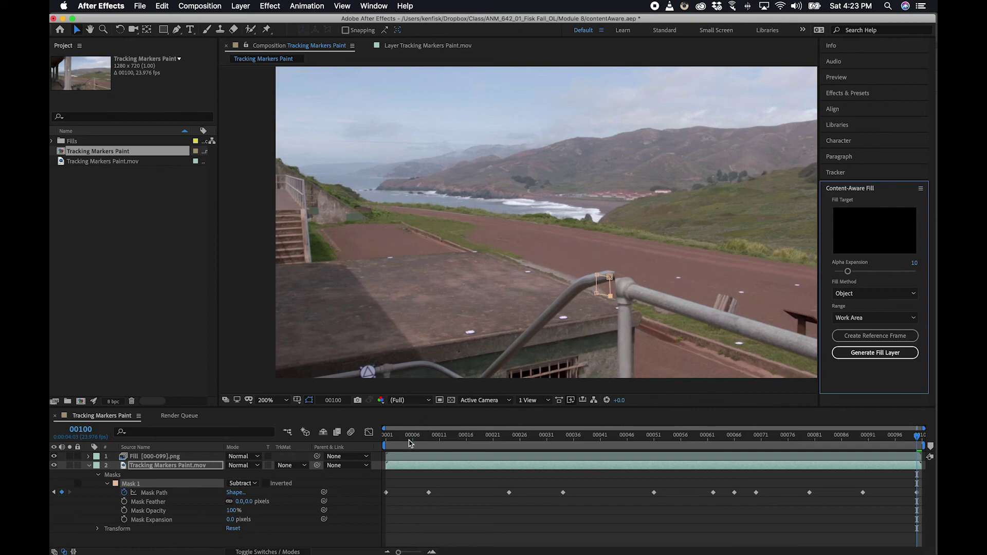
left_click_drag(410, 443, 788, 408)
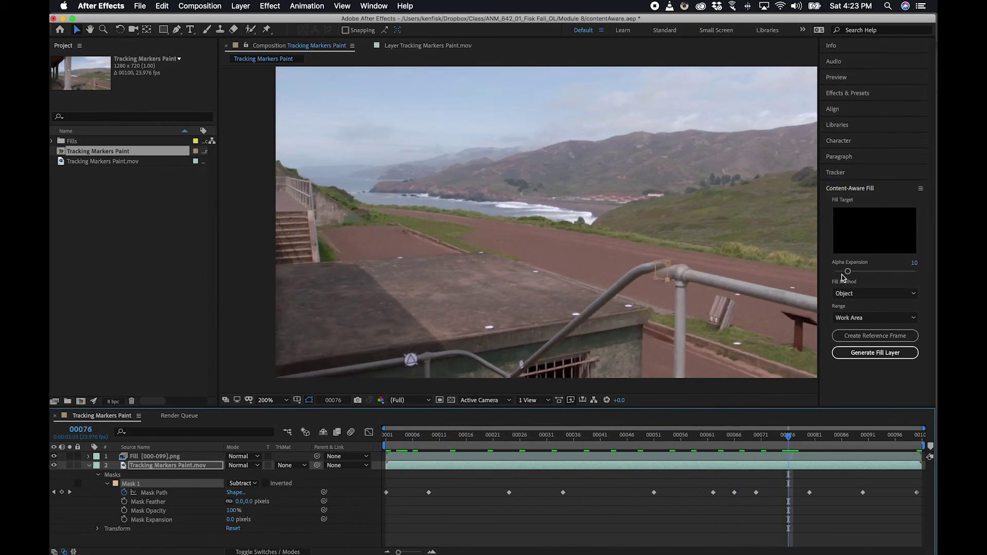
Step: Delete the Object fill layer and generate a new one with the Surface fill method
left_click(187, 457)
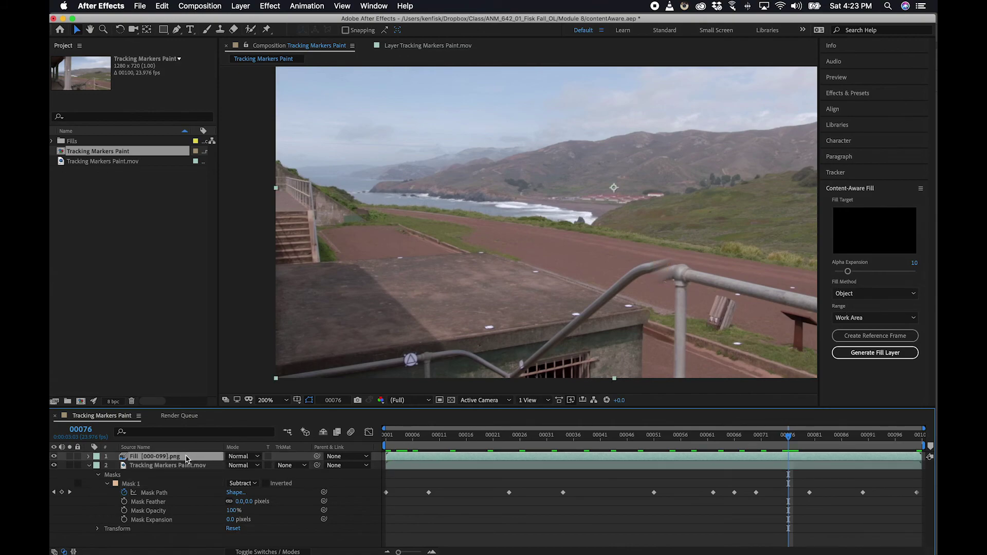
key("Delete")
left_click(869, 293)
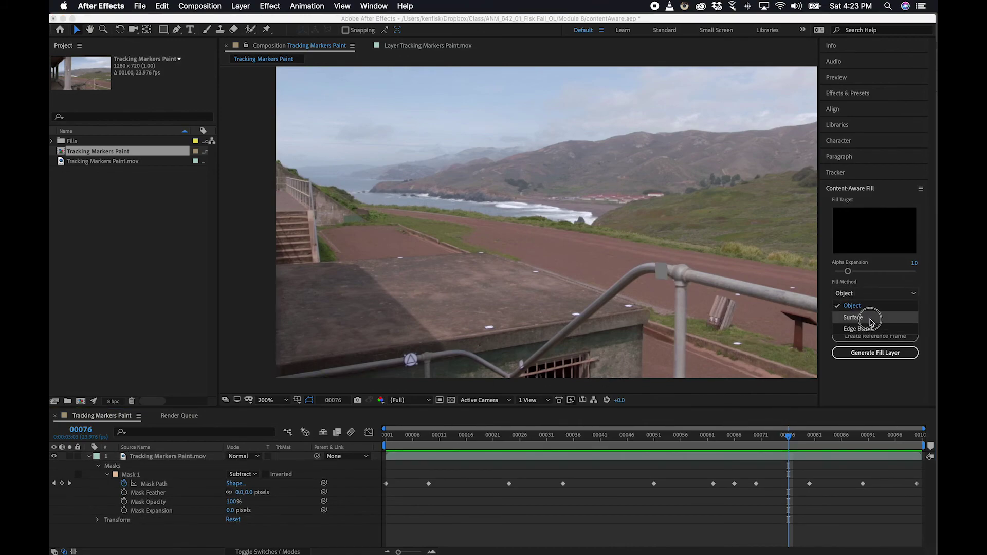
left_click(870, 318)
left_click(874, 353)
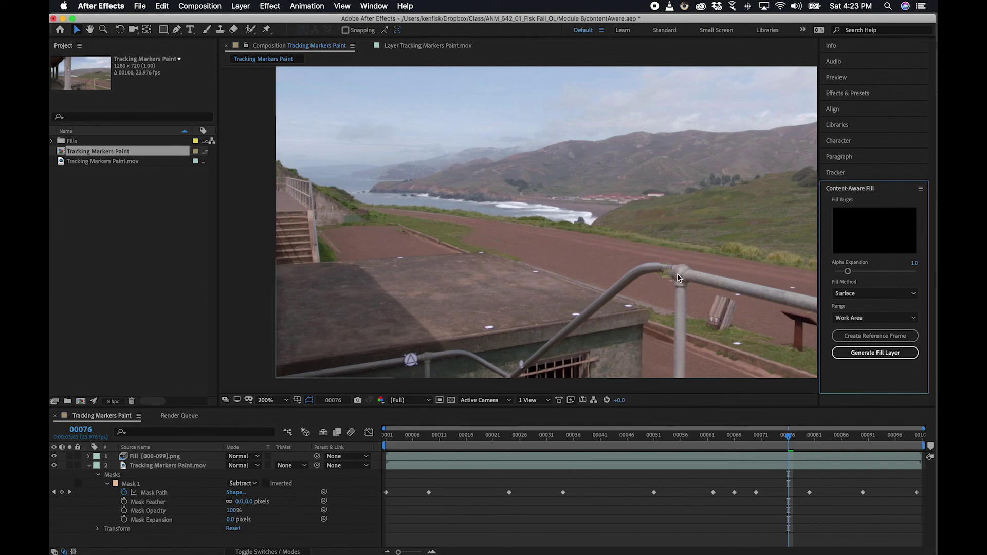
Step: Examine the Surface fill's railing patch closely from frame 00076 back to frame 00001
scroll(677, 277, "up", 1)
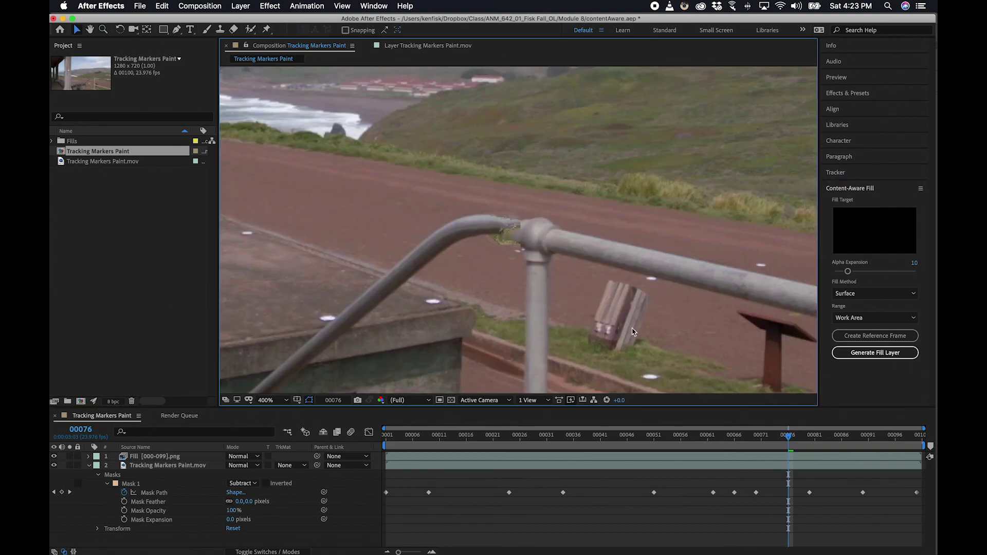
left_click_drag(791, 445, 370, 447)
key("h")
left_click_drag(405, 249, 383, 295)
key("v")
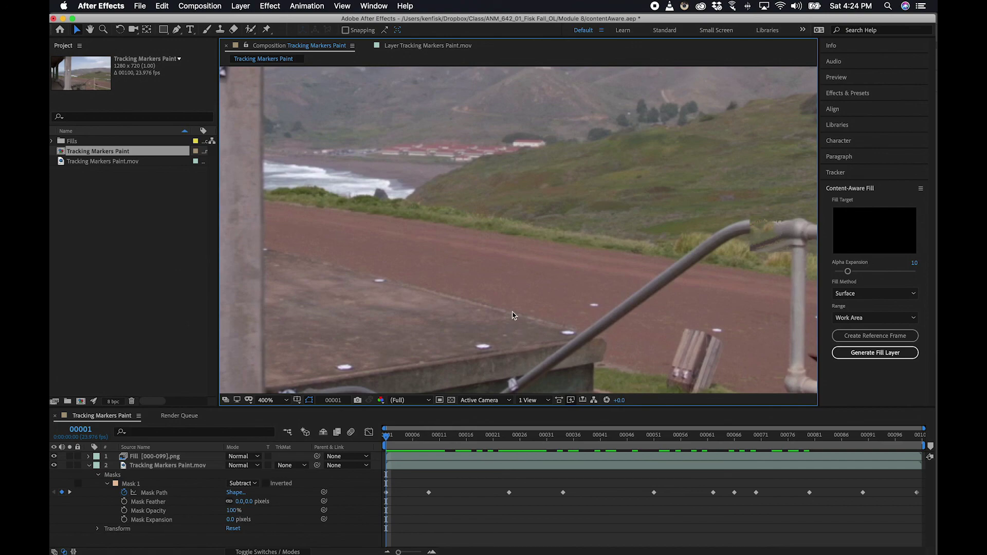
key("space")
left_click_drag(548, 278, 498, 259)
key("v")
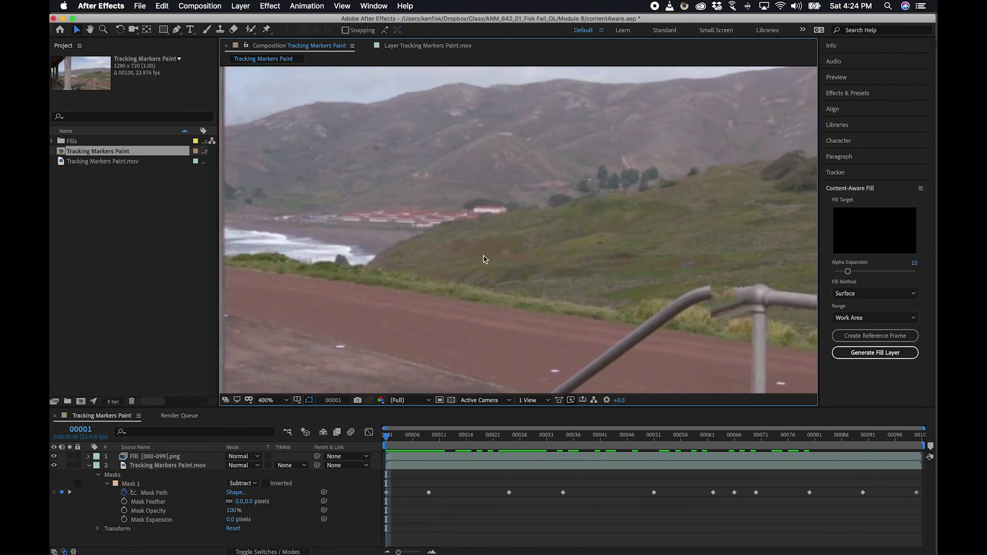